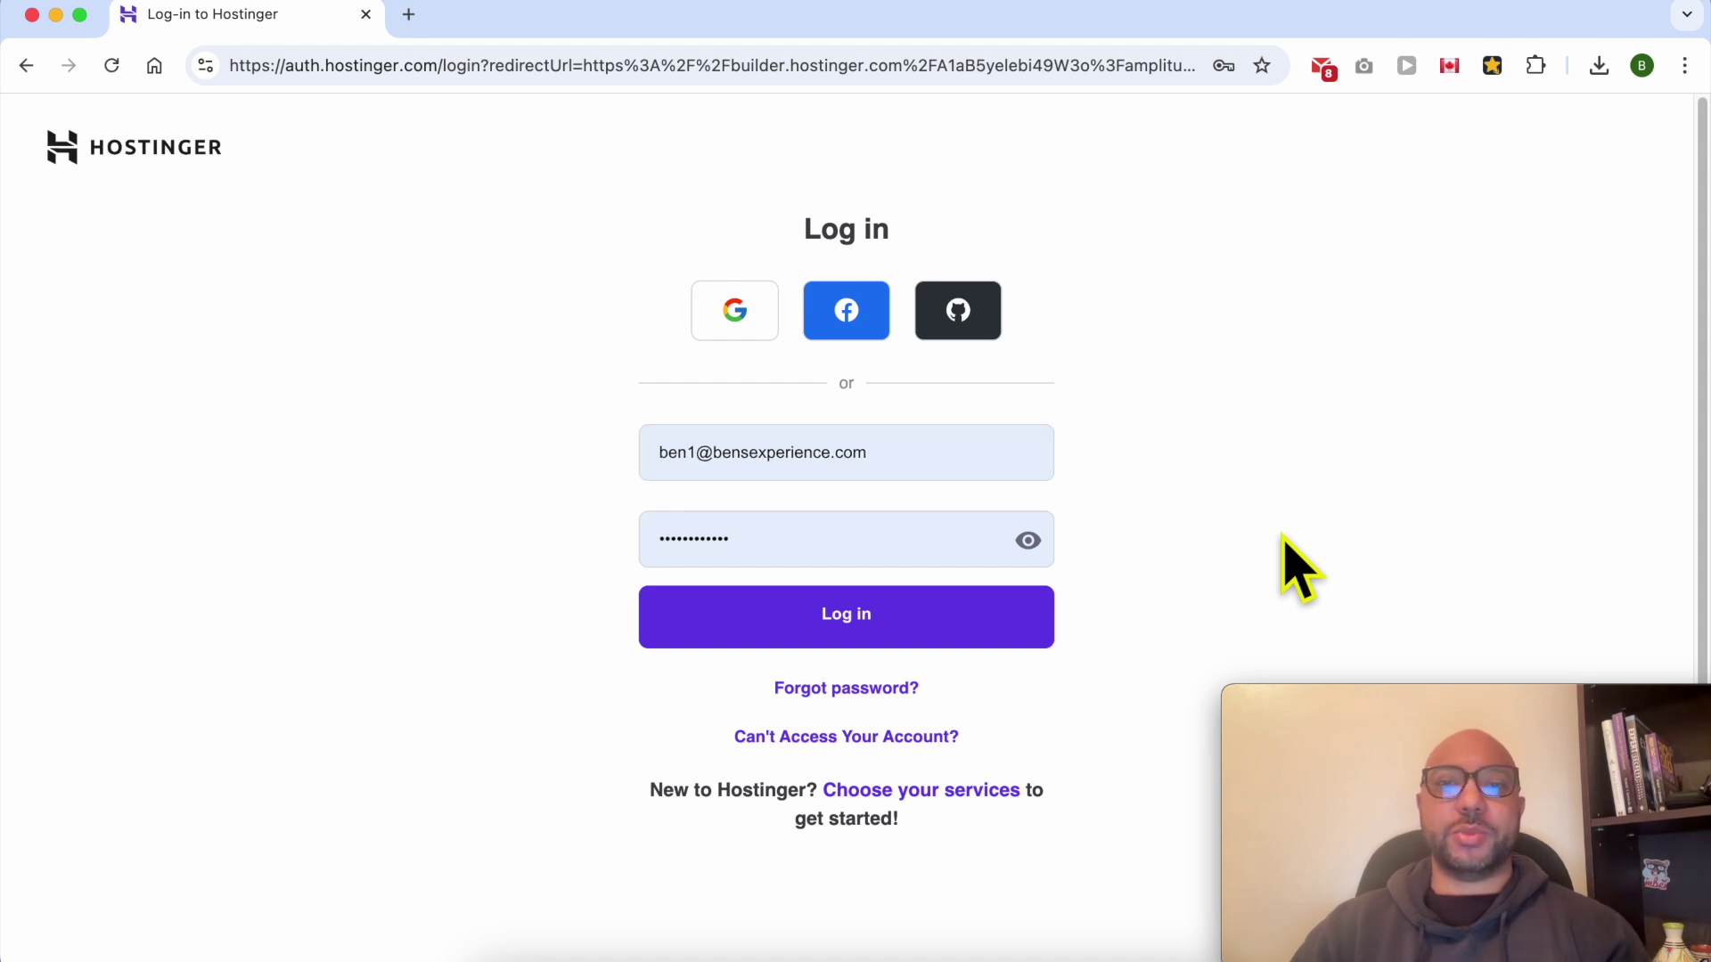
# Step: Log in to Hostinger and open the Websites list from the hPanel sidebar
pyautogui.click(839, 615)
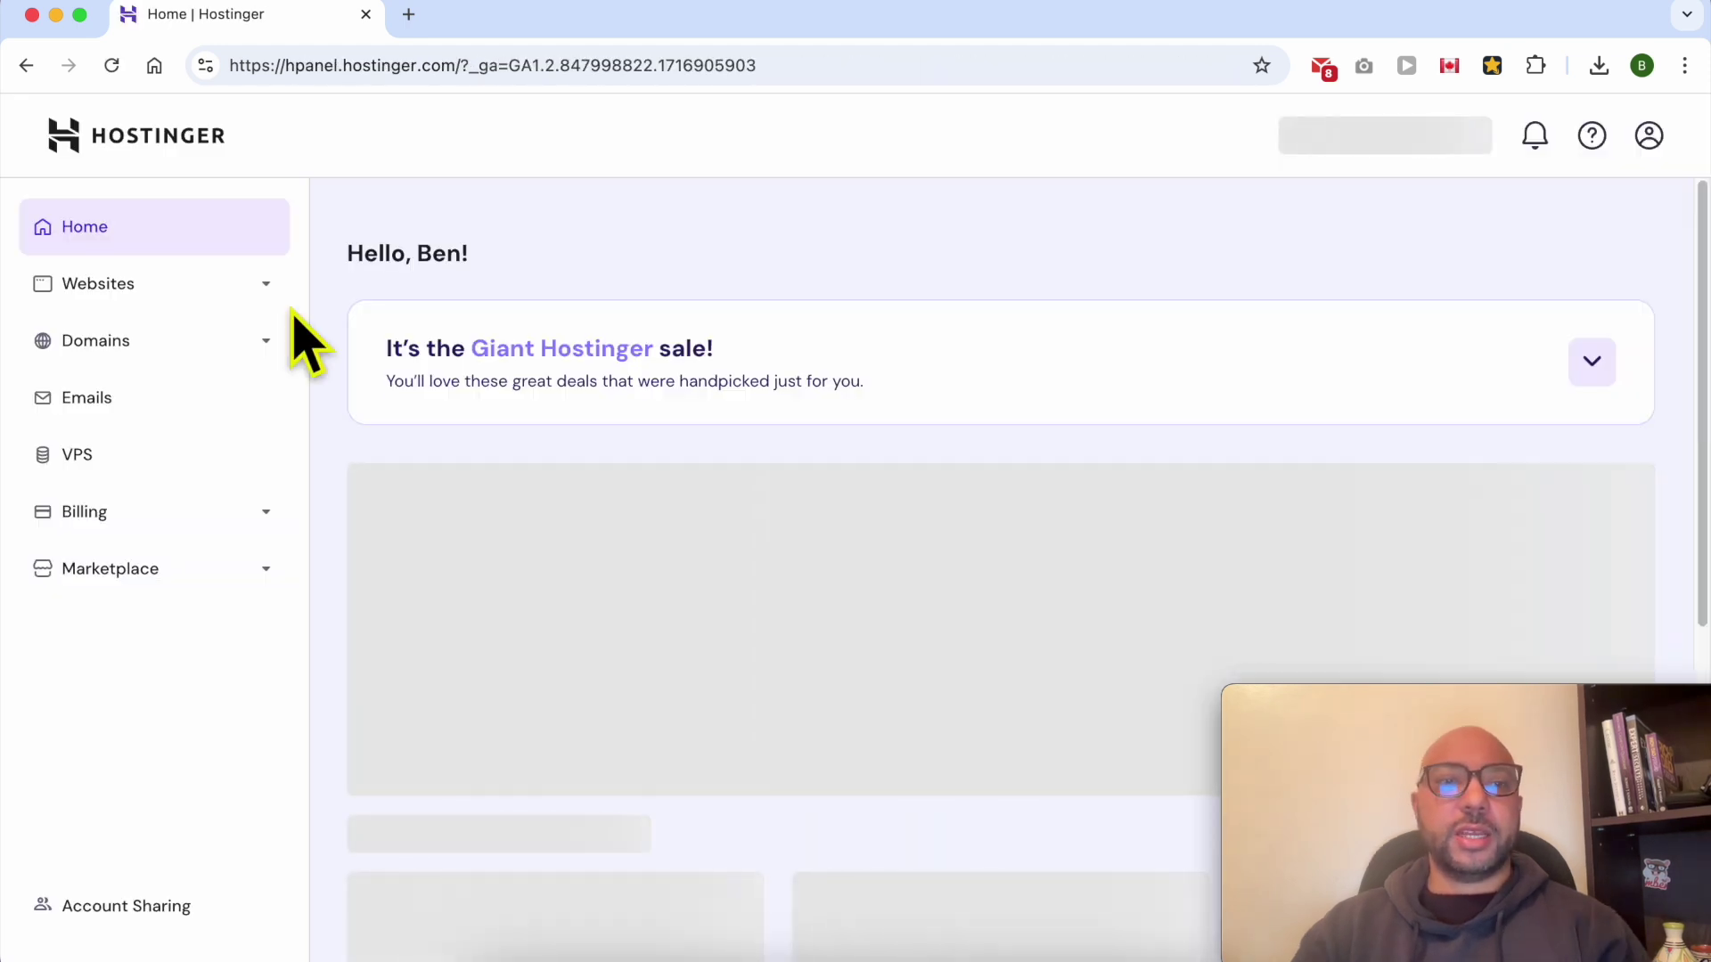
pyautogui.click(274, 294)
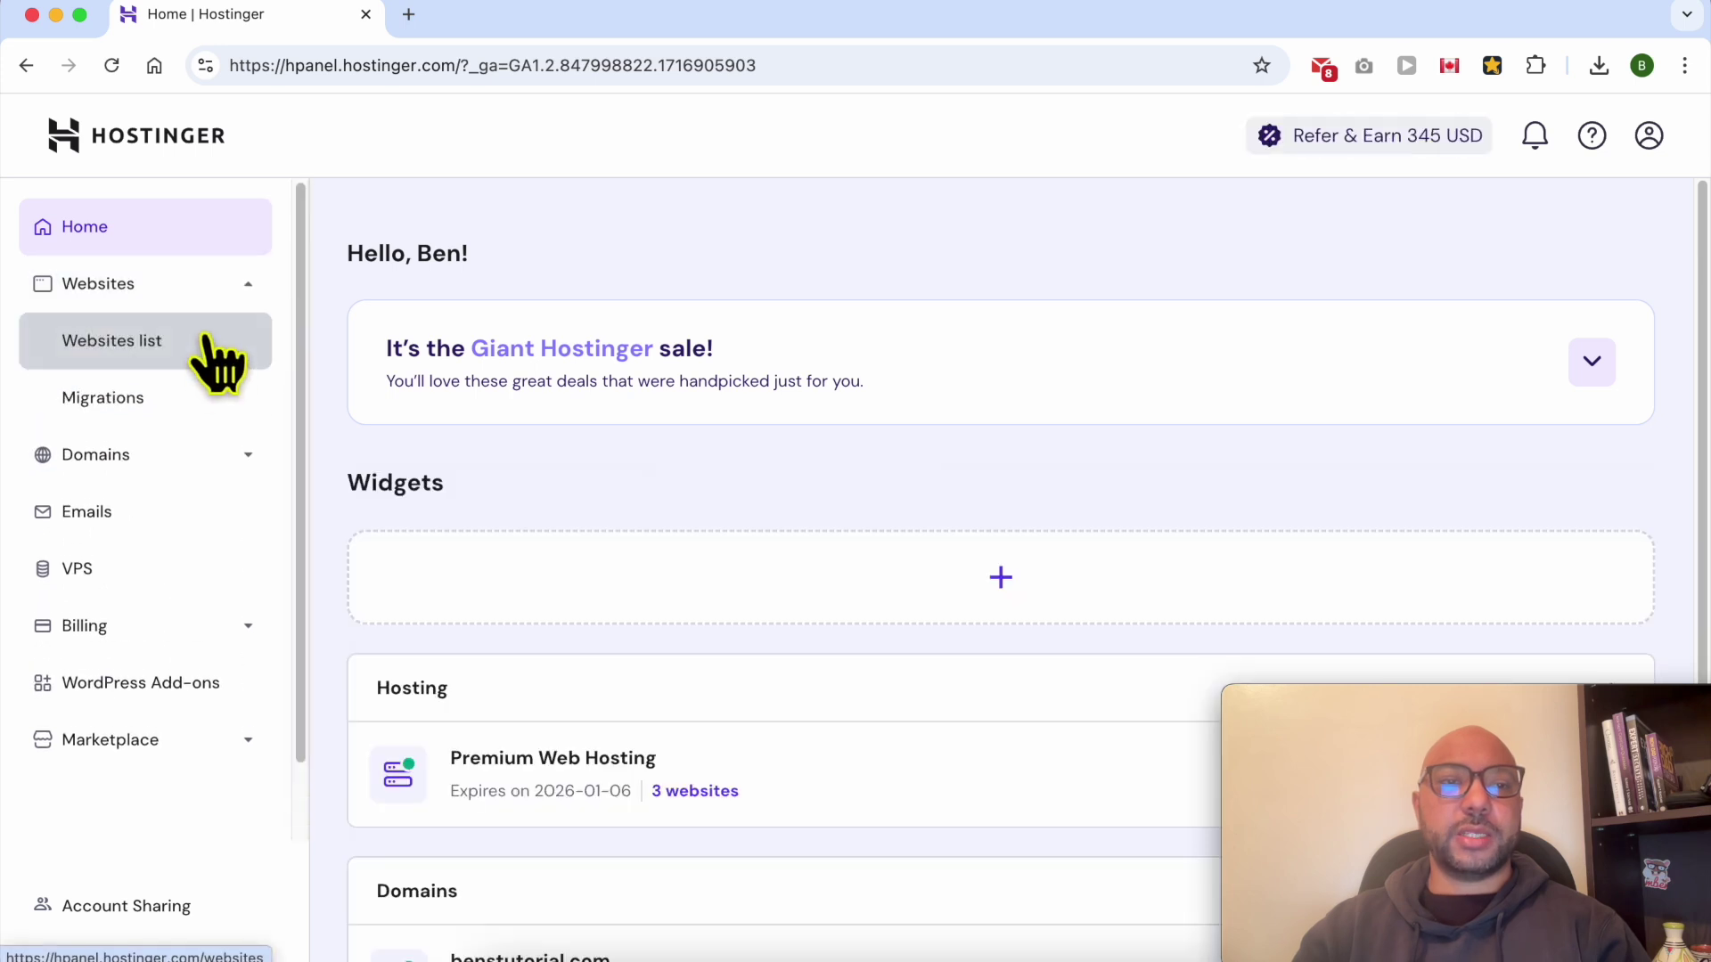
pyautogui.click(209, 343)
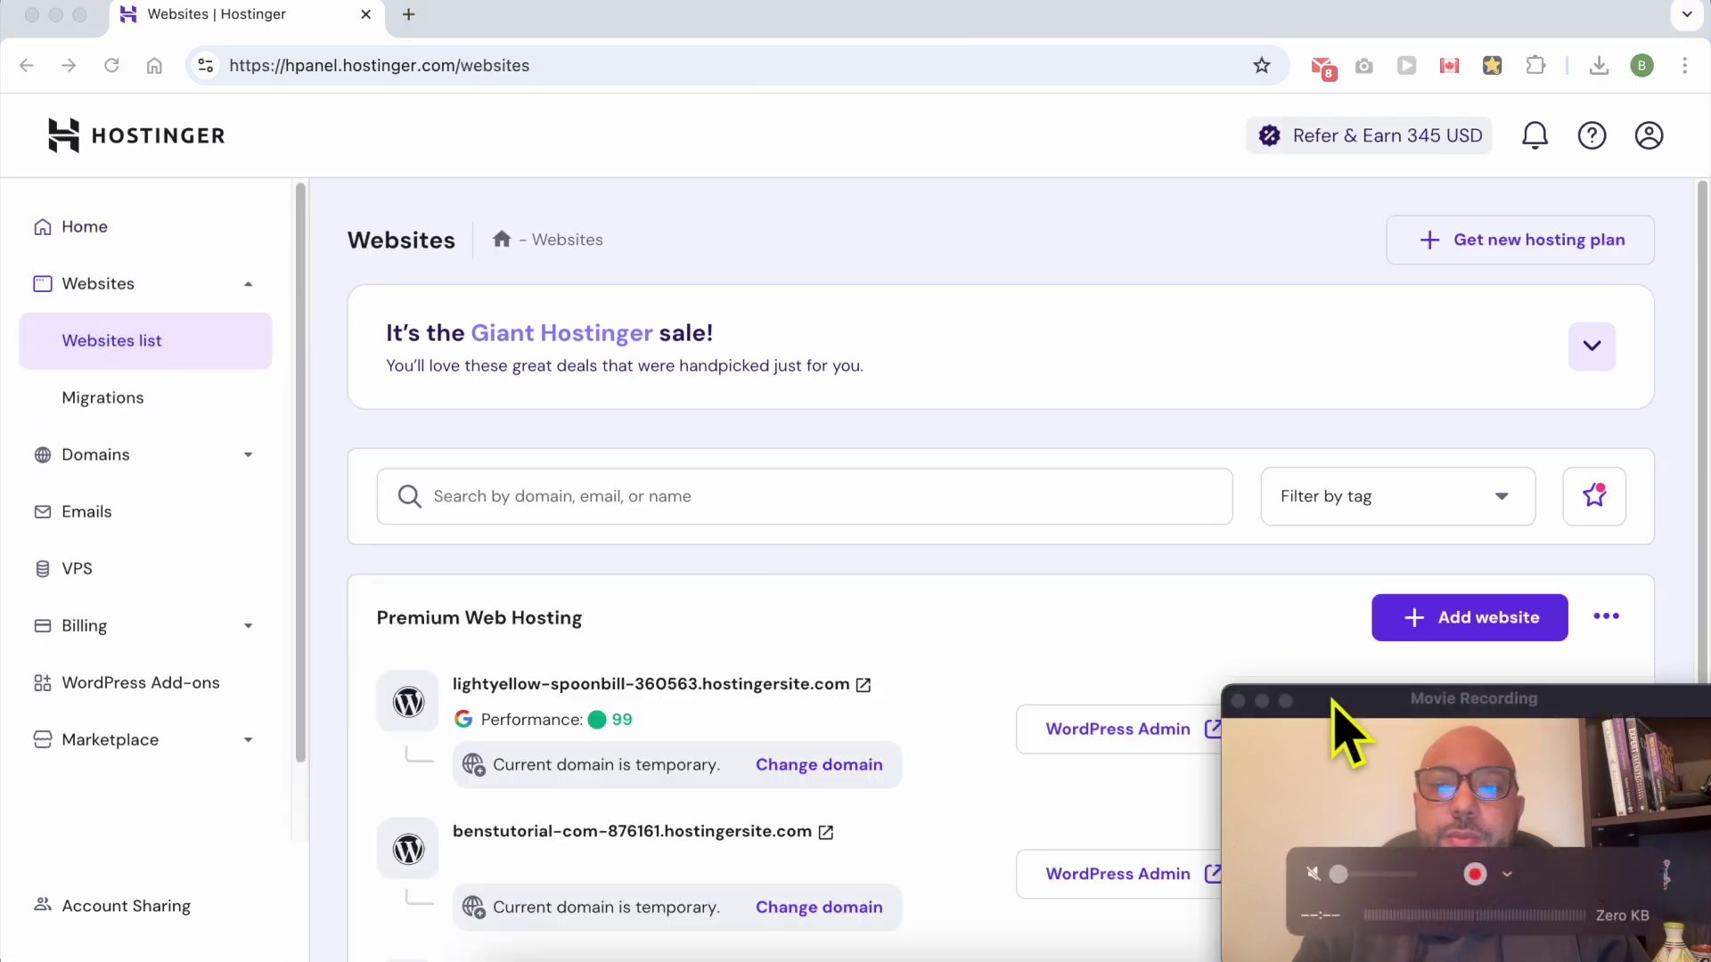
# Step: Scroll down to the benstutorial.com row and highlight its domain names in the Websites list
pyautogui.moveTo(1334, 702); pyautogui.dragTo(1337, 37)
pyautogui.scroll(-1, 980, 624)
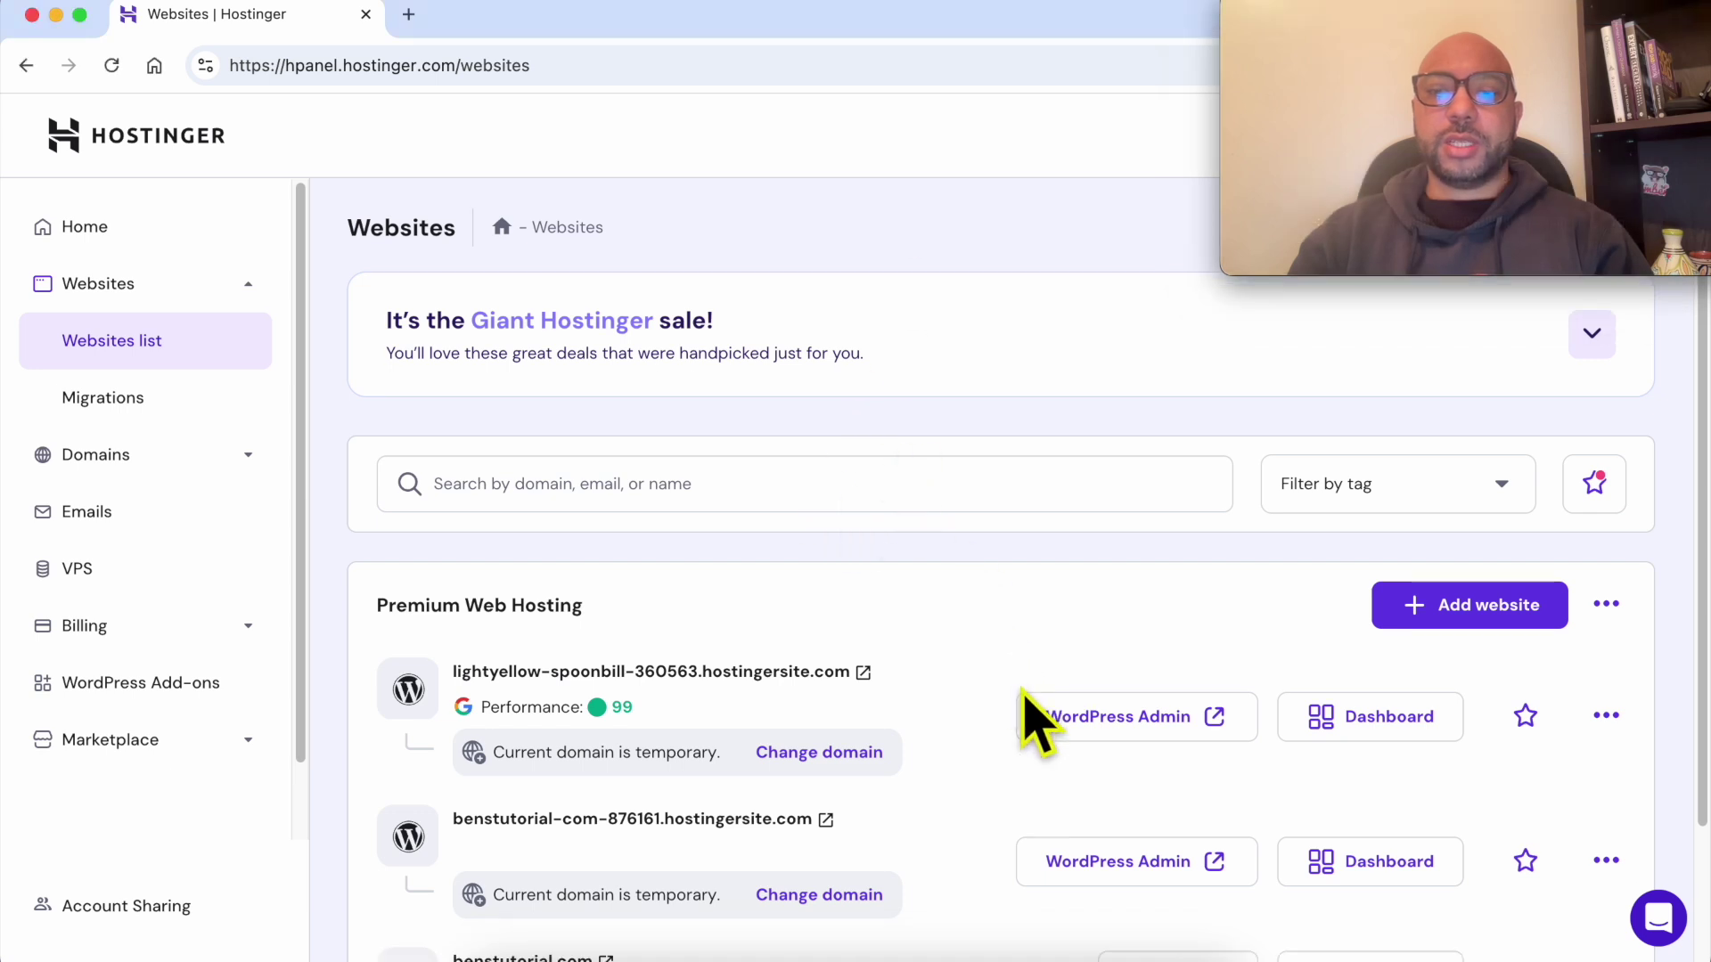
pyautogui.scroll(-3, 1025, 699)
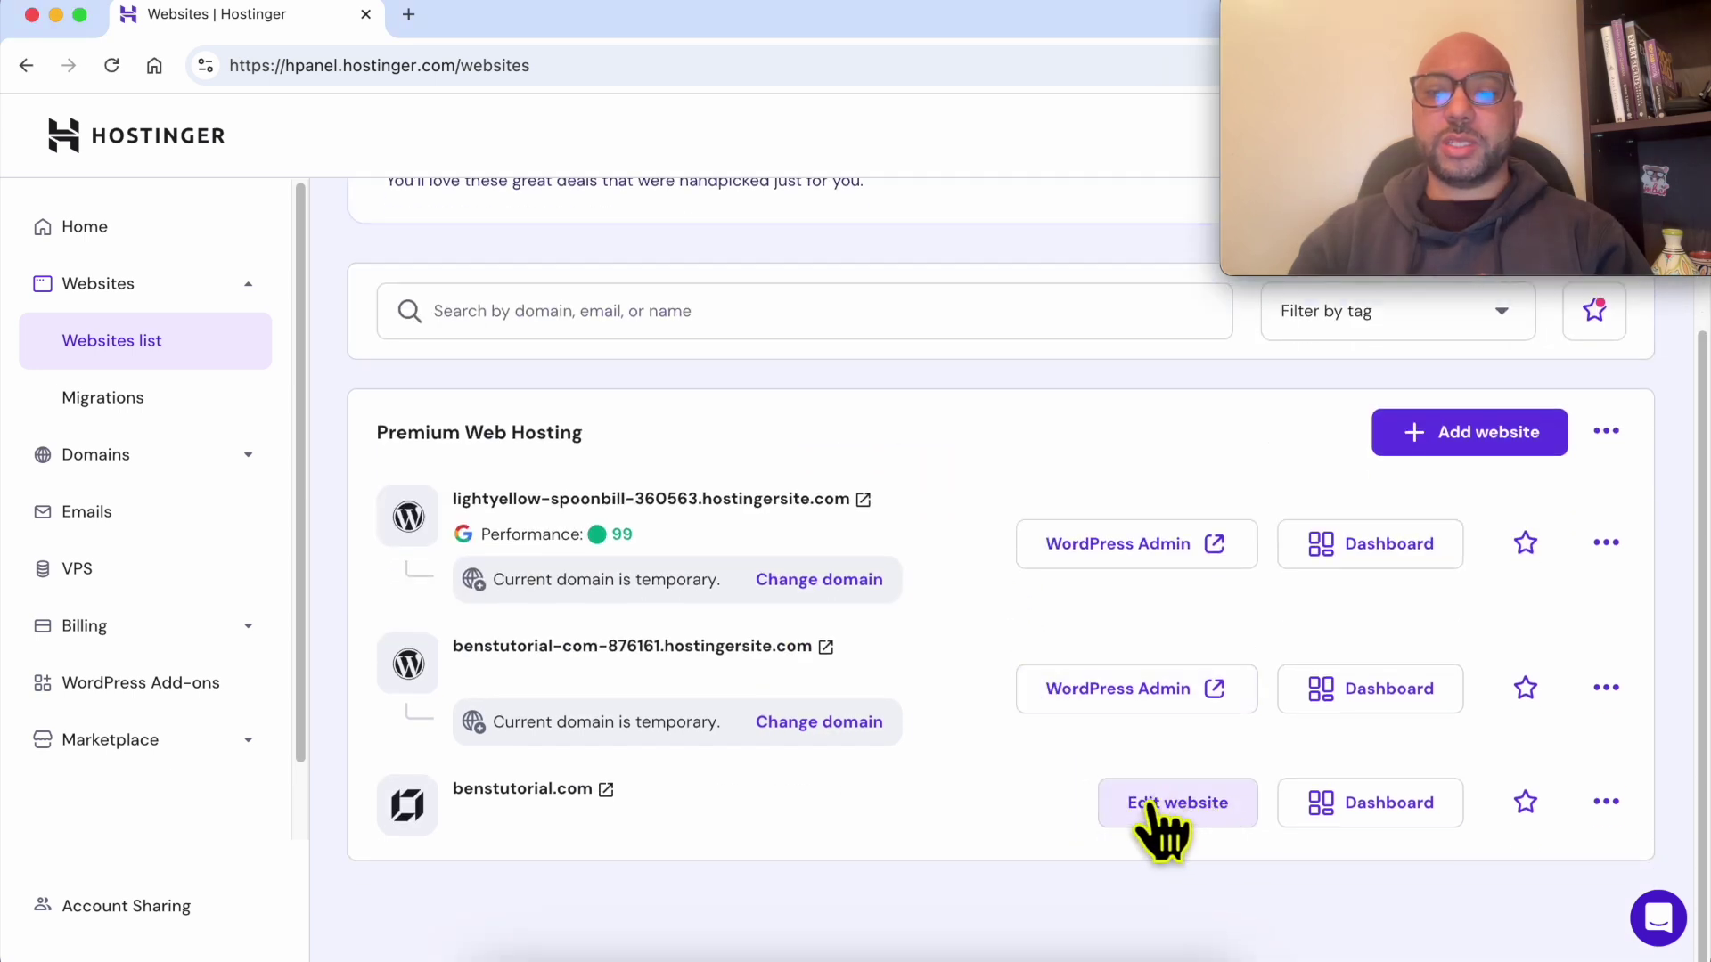
pyautogui.tripleClick(749, 788)
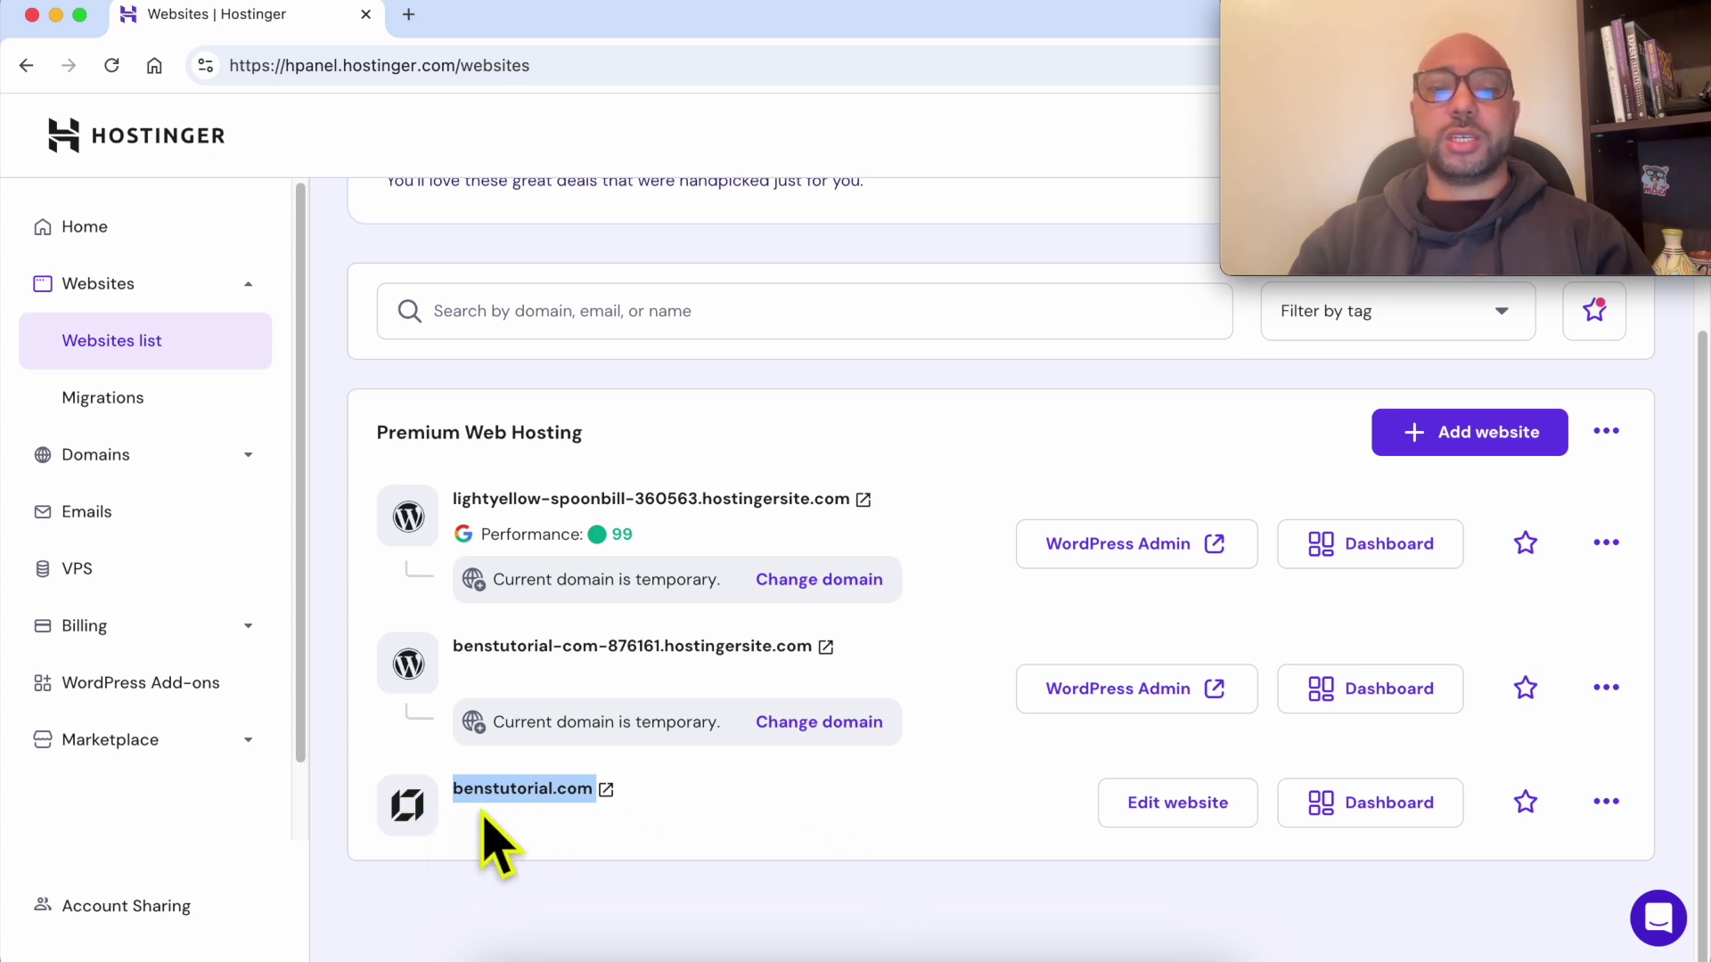
pyautogui.click(403, 813)
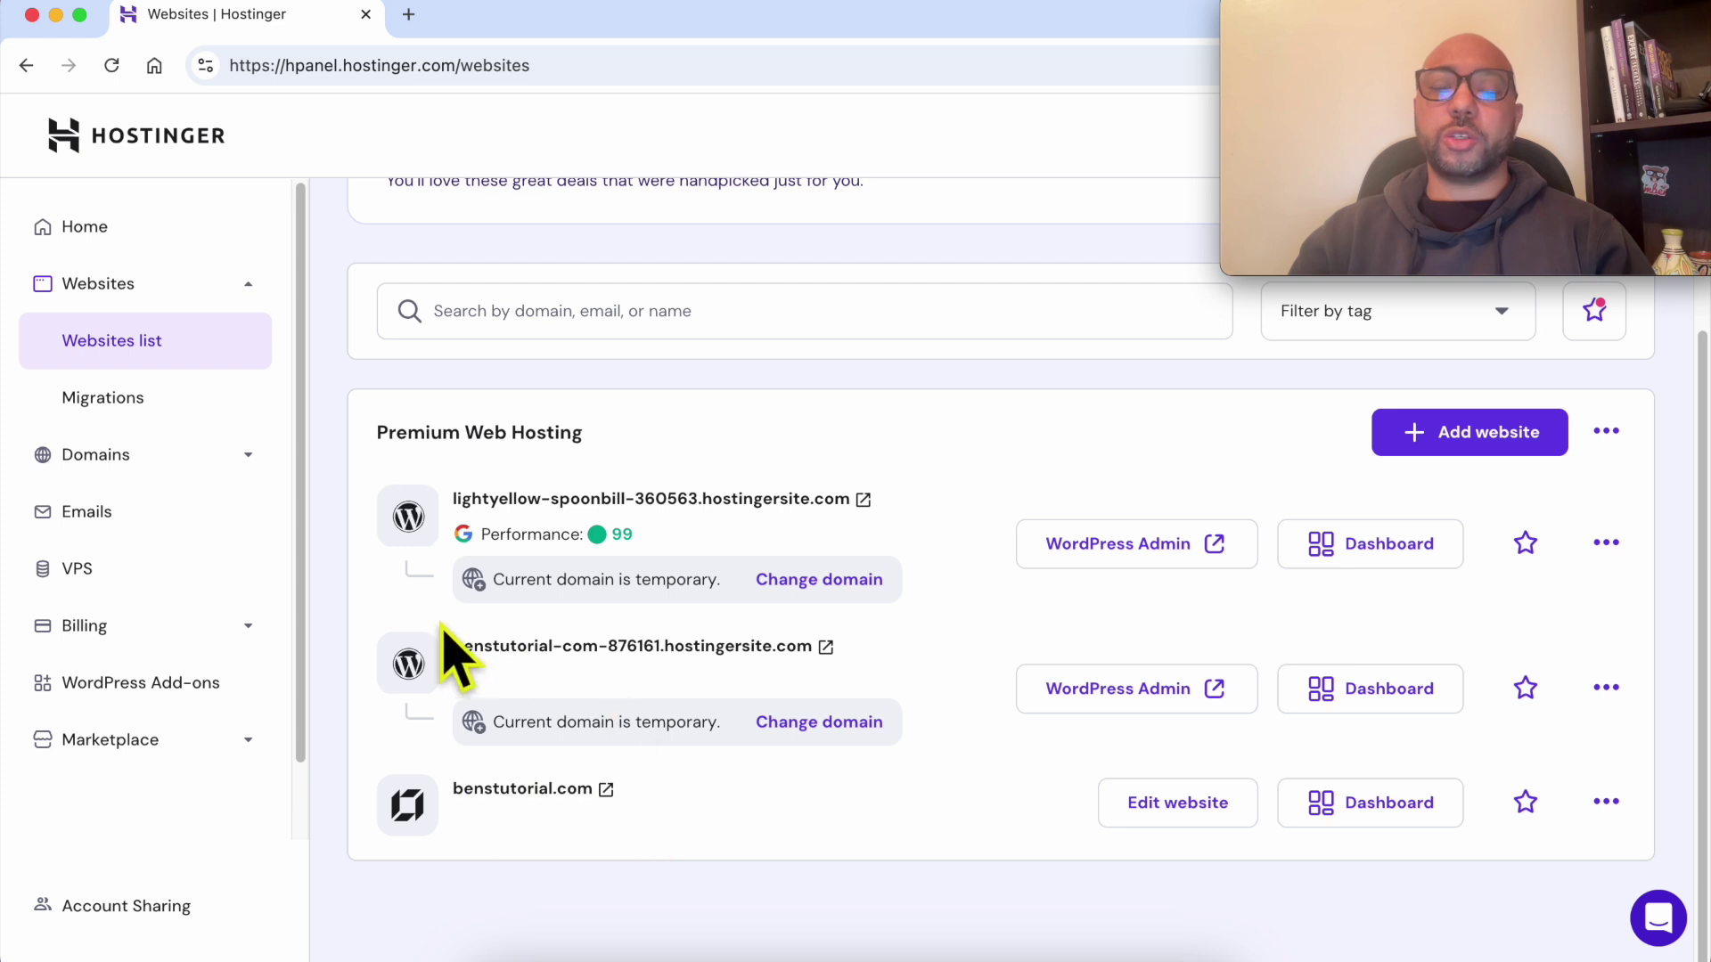
pyautogui.doubleClick(668, 814)
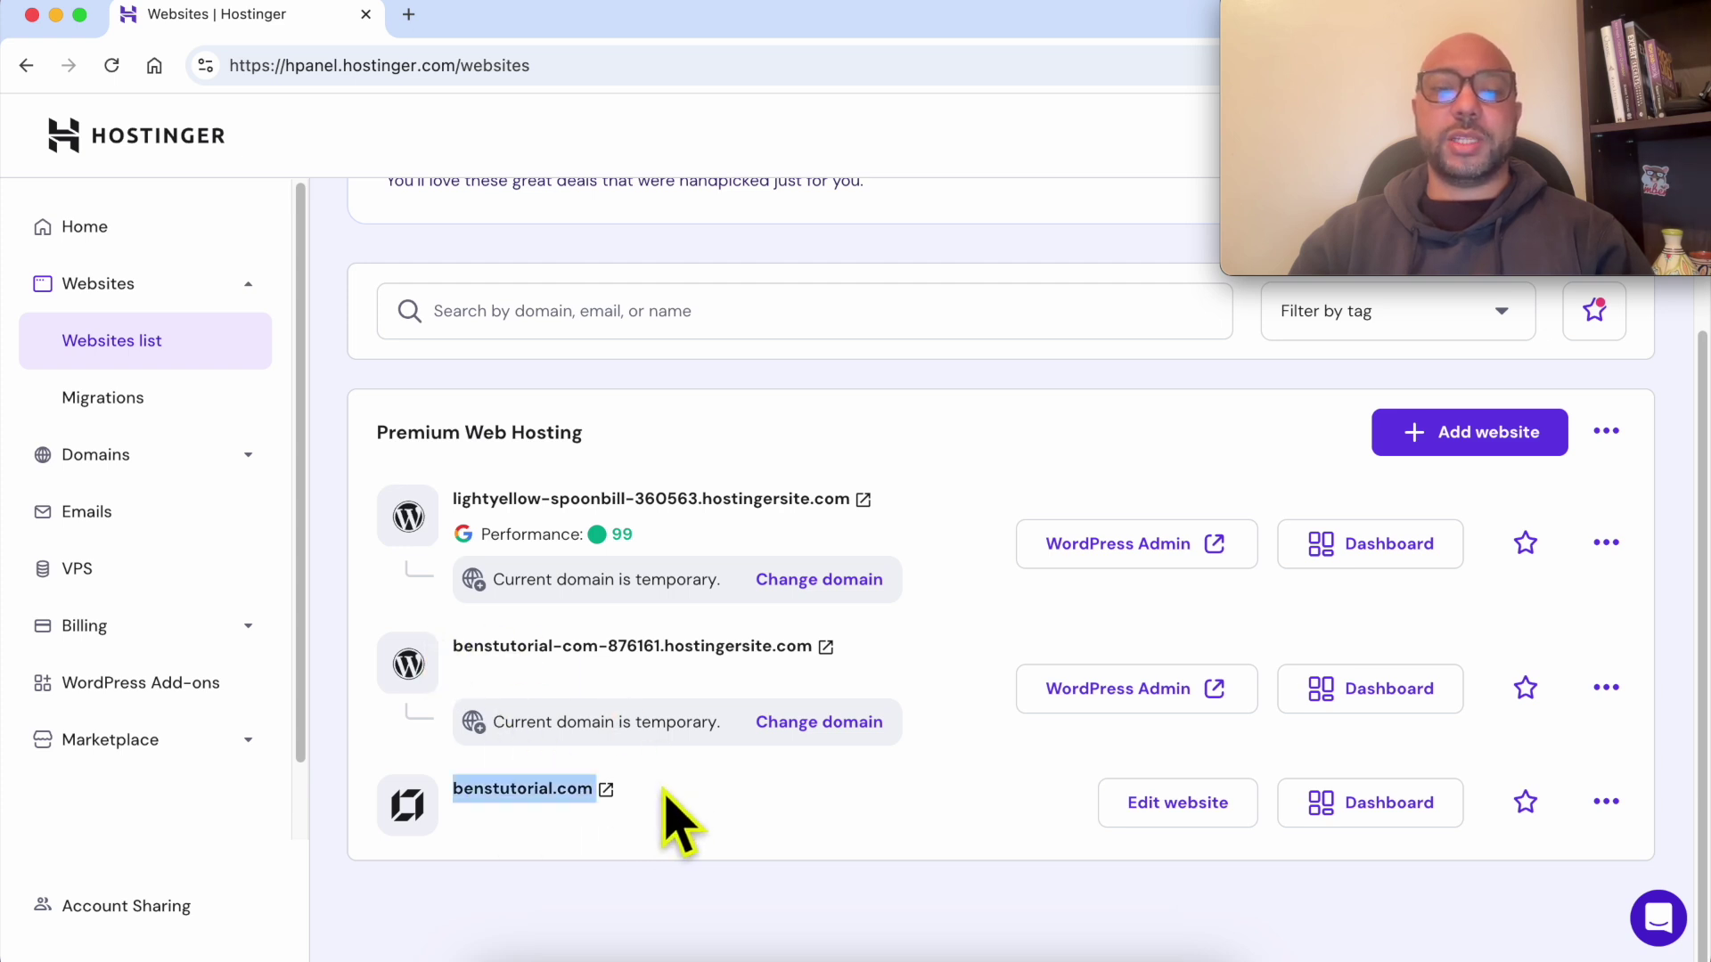
pyautogui.click(414, 817)
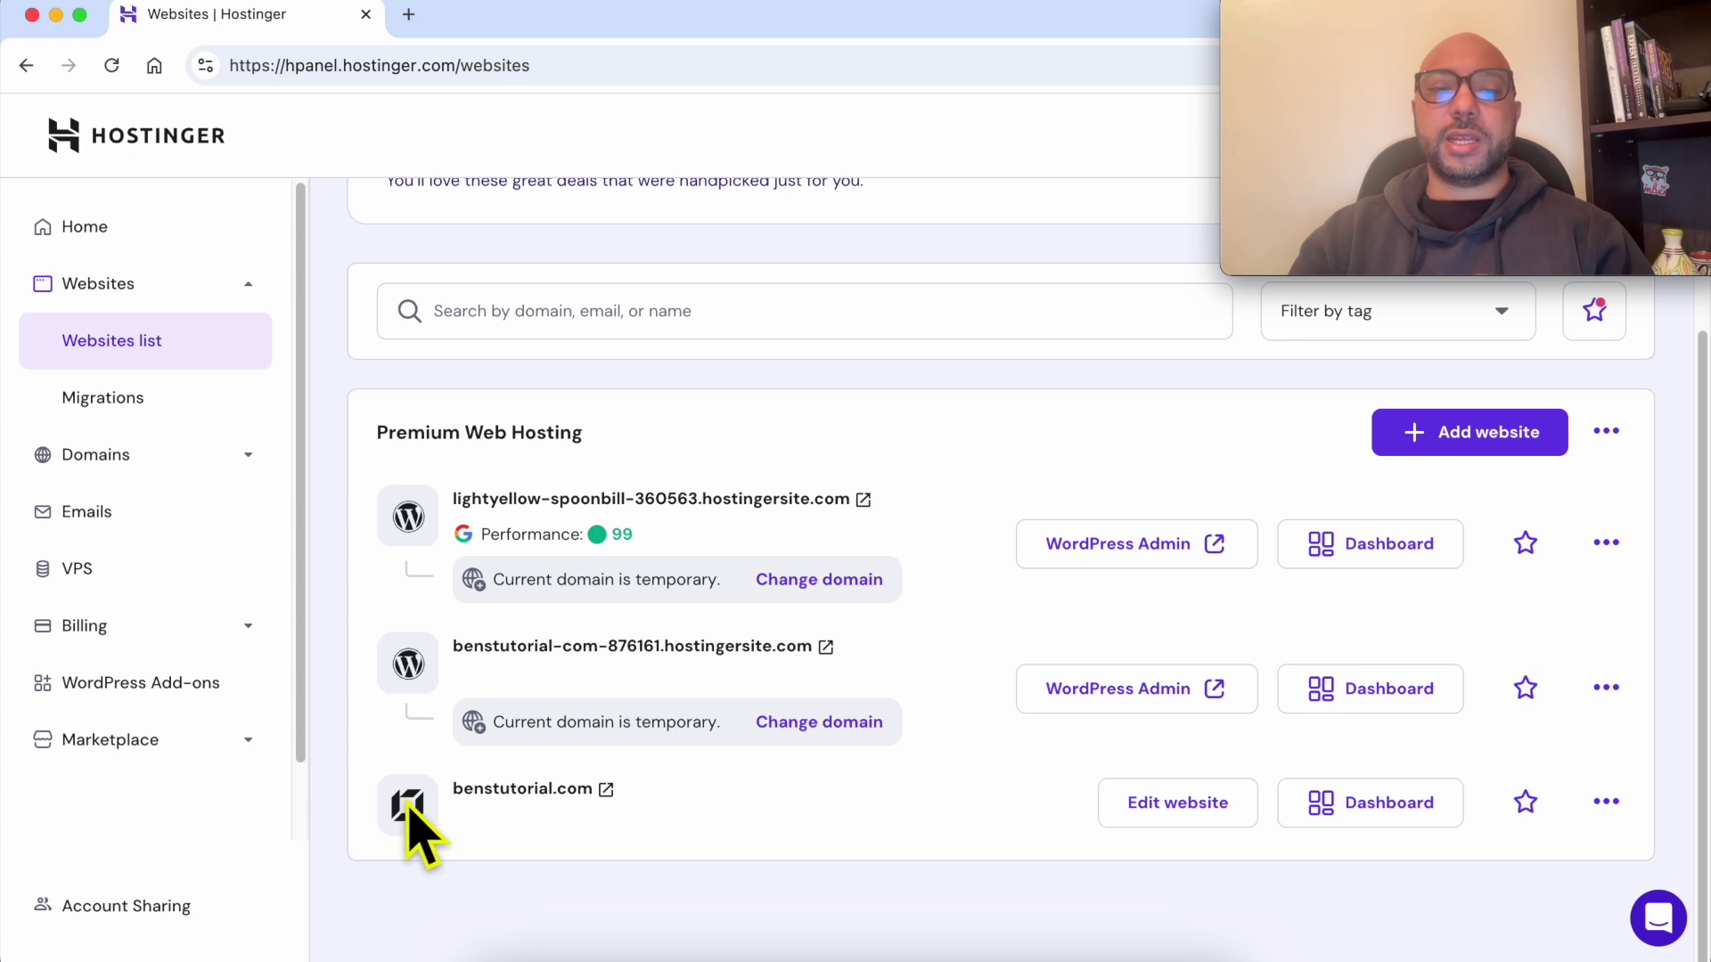
pyautogui.doubleClick(649, 813)
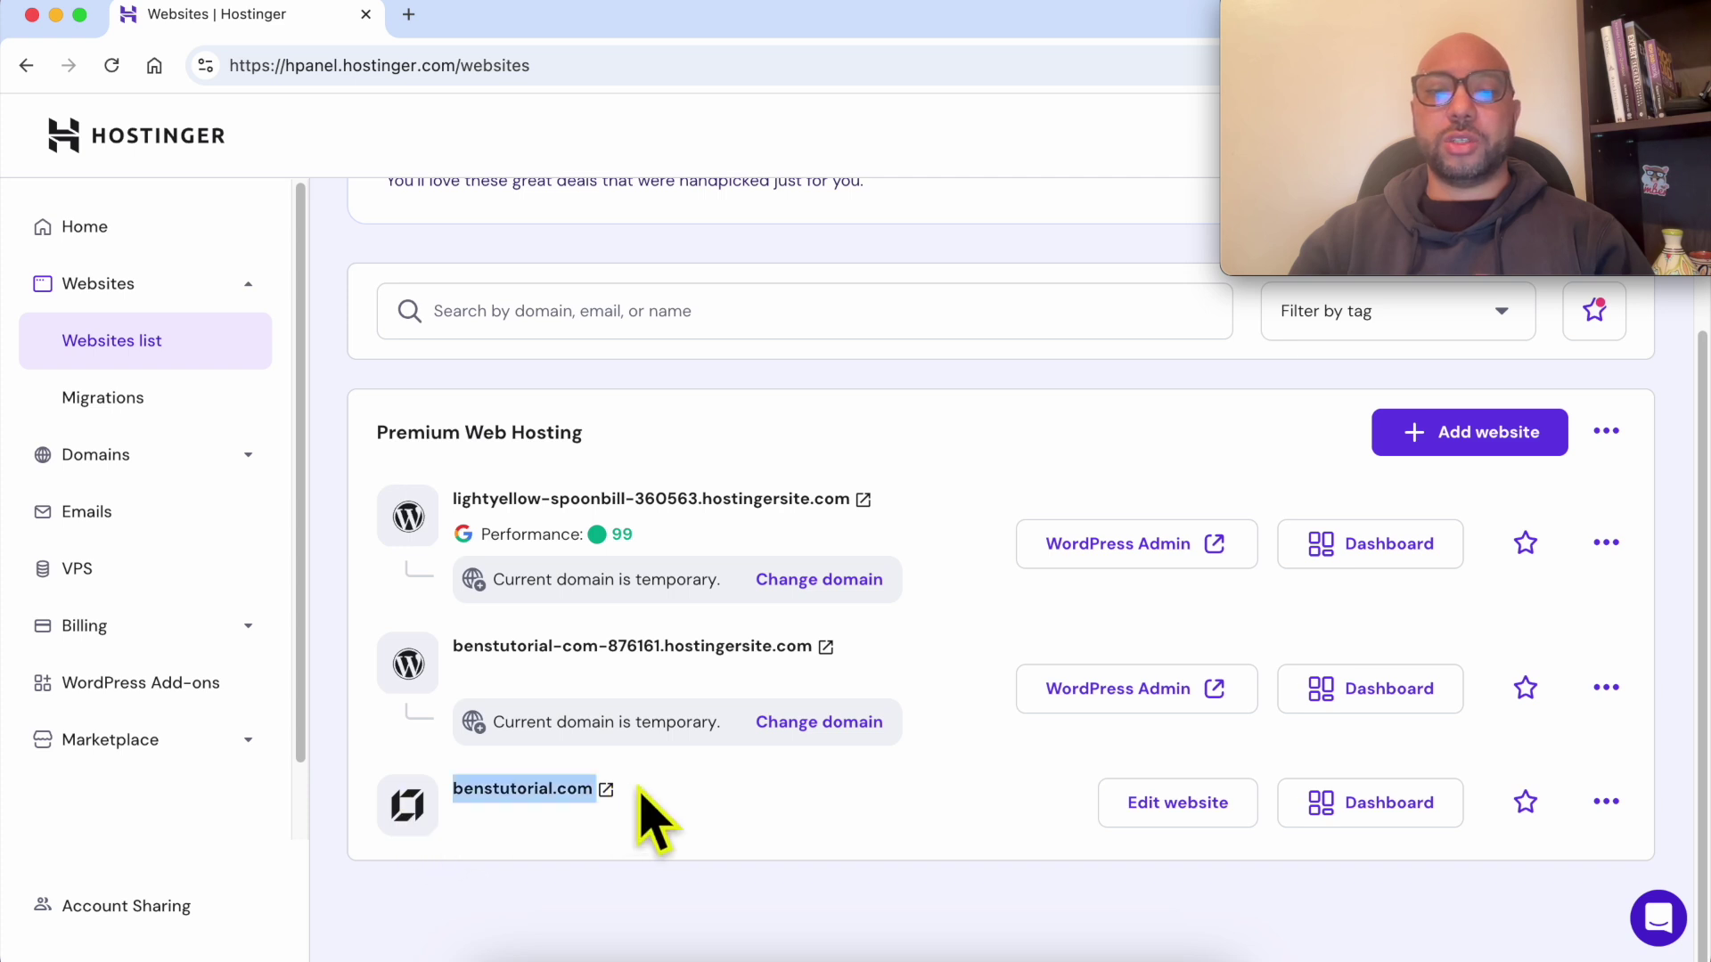
pyautogui.doubleClick(855, 643)
pyautogui.click(416, 521)
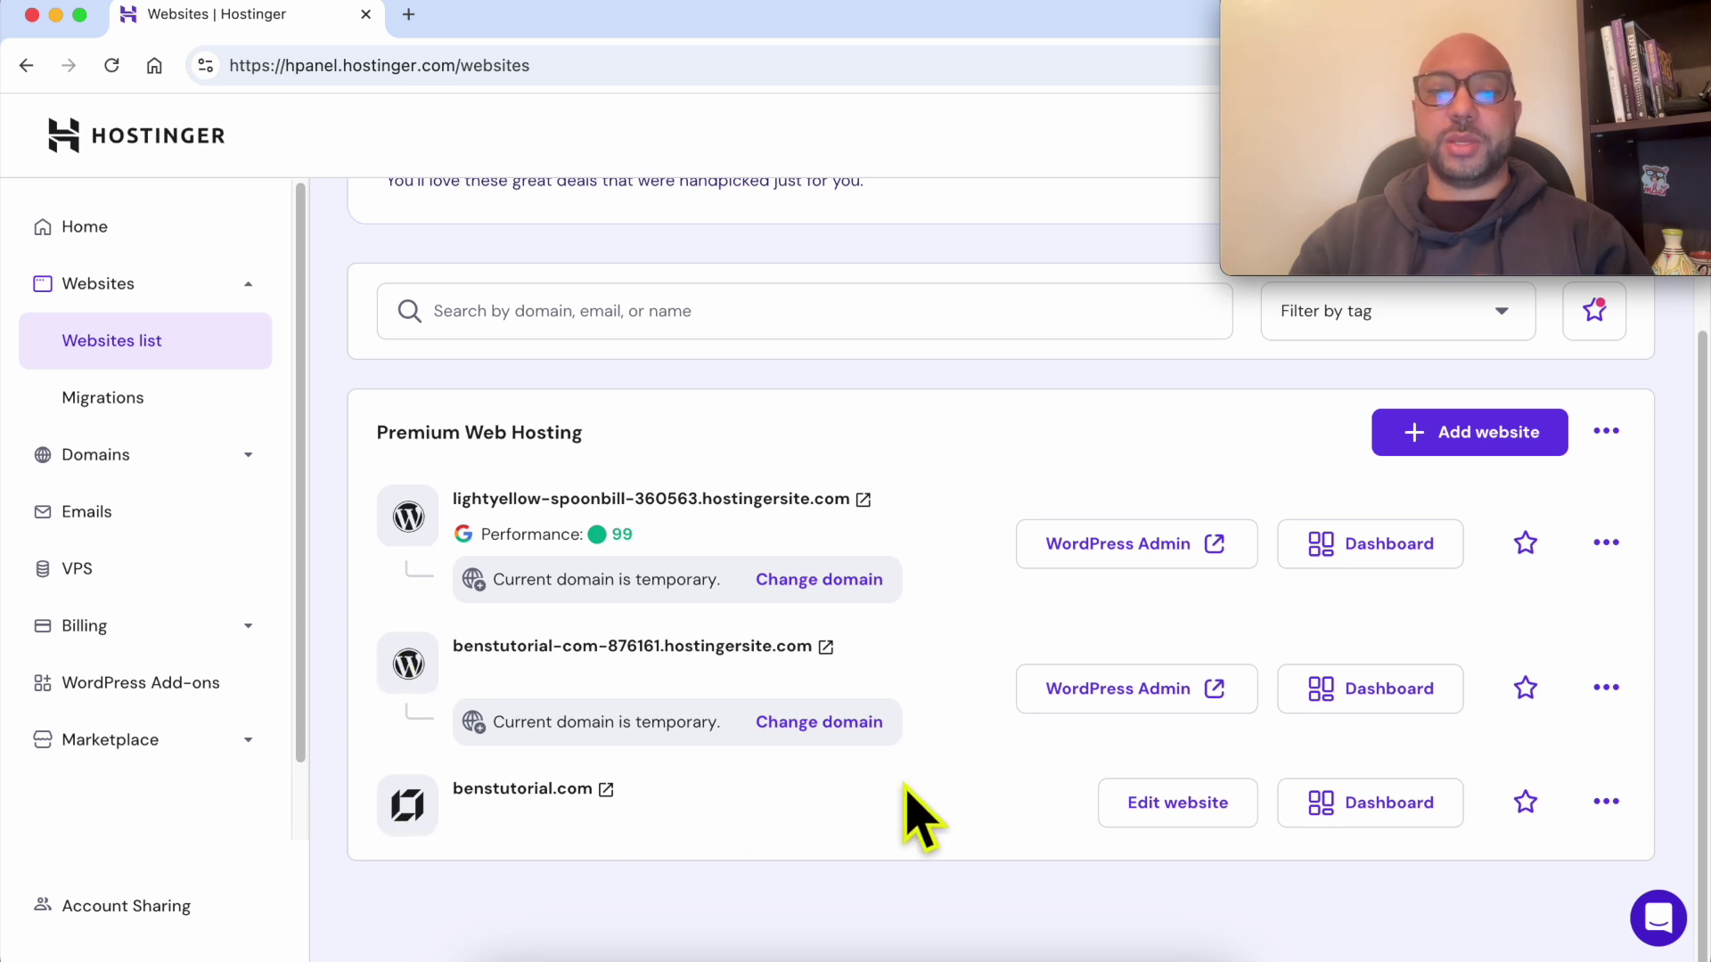
# Step: Open benstutorial.com in the Website Builder editor and scroll down to its footer
pyautogui.click(1180, 813)
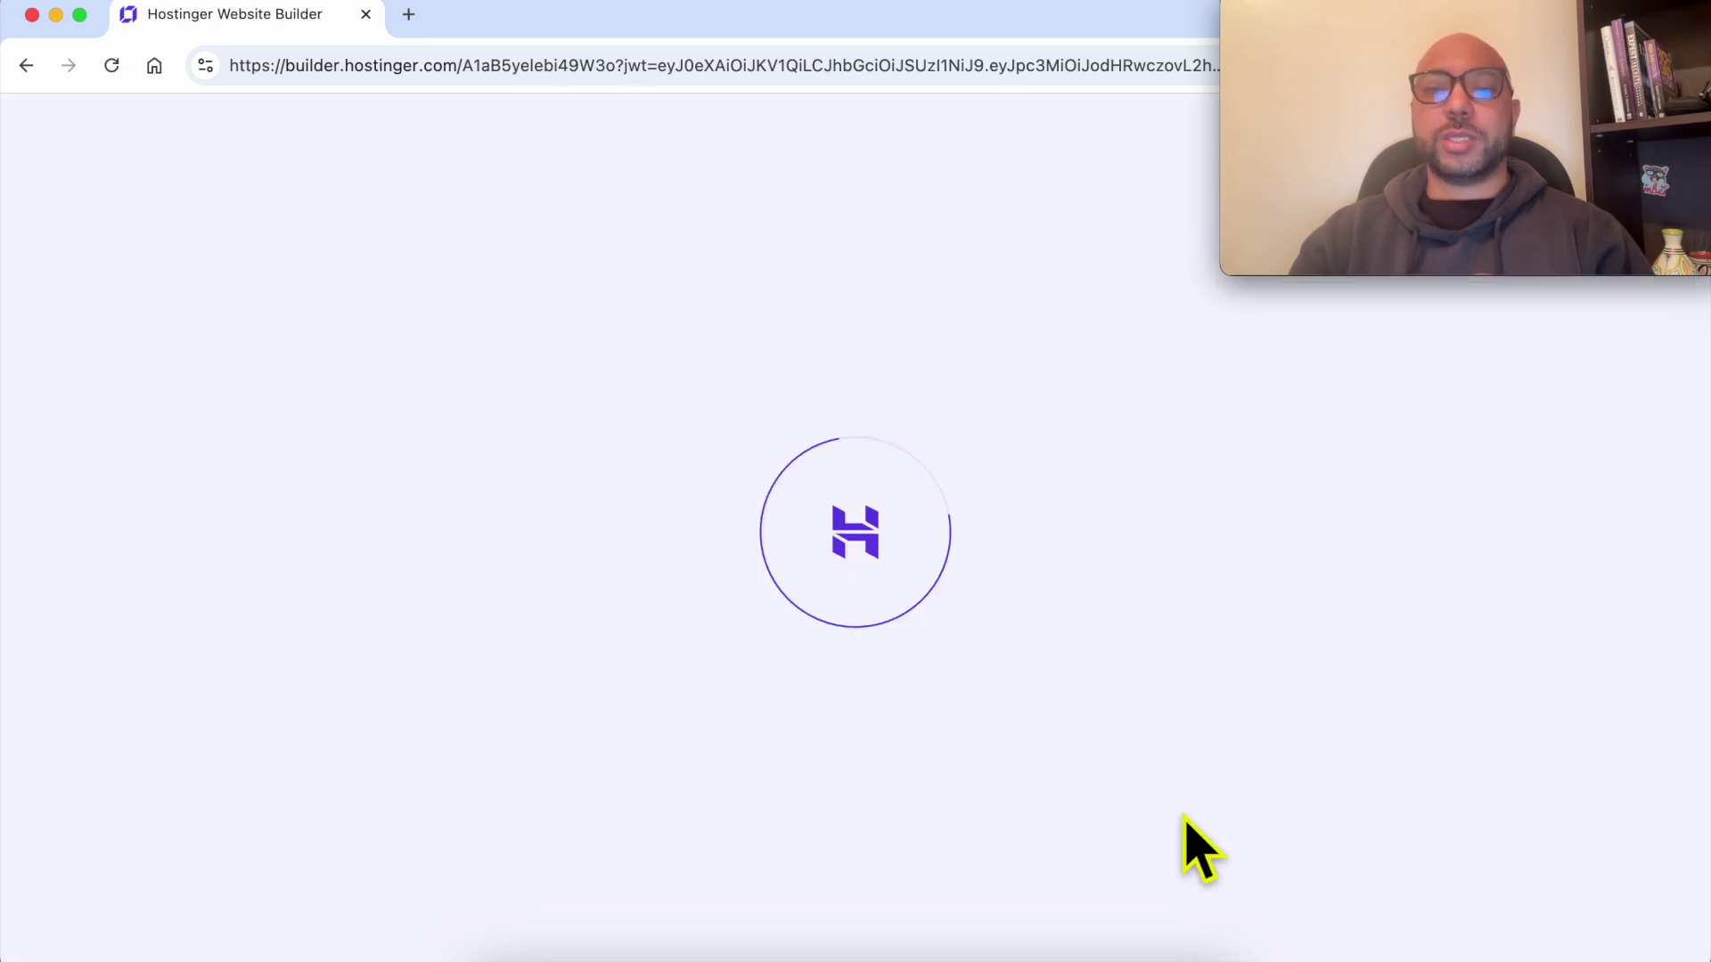
pyautogui.moveTo(1332, 22); pyautogui.dragTo(1317, 704)
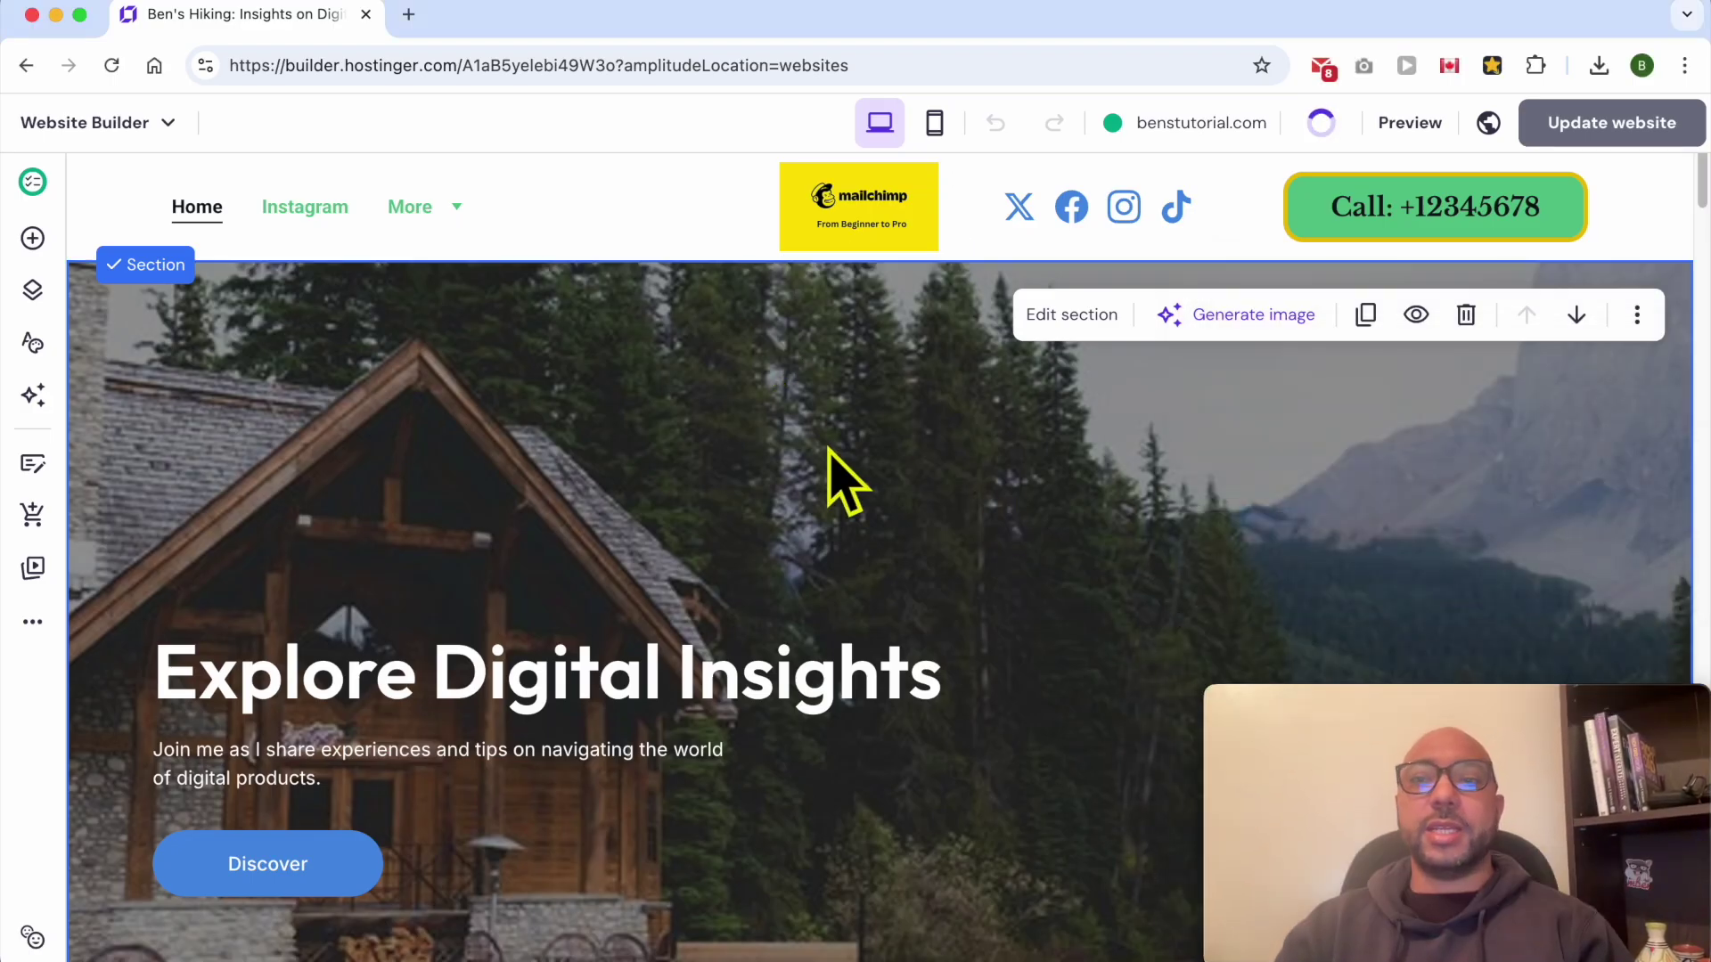
pyautogui.scroll(-10, 832, 466)
pyautogui.scroll(-5, 844, 476)
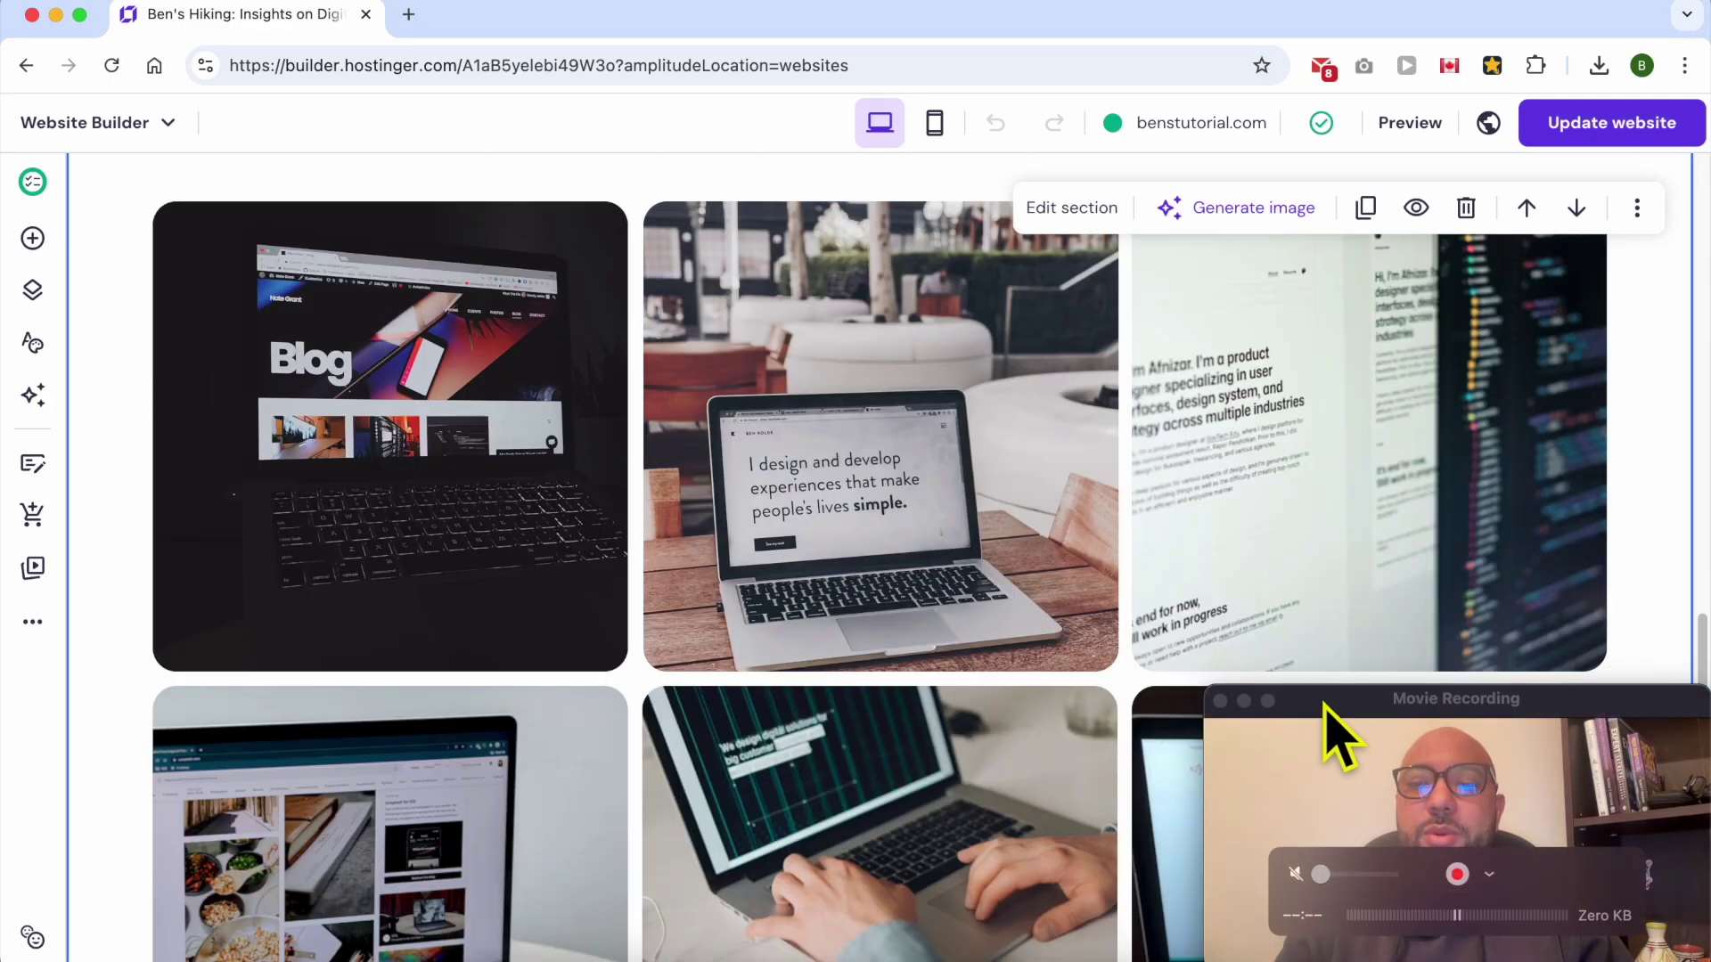
pyautogui.moveTo(1324, 703); pyautogui.dragTo(428, 12)
pyautogui.scroll(-3, 1069, 499)
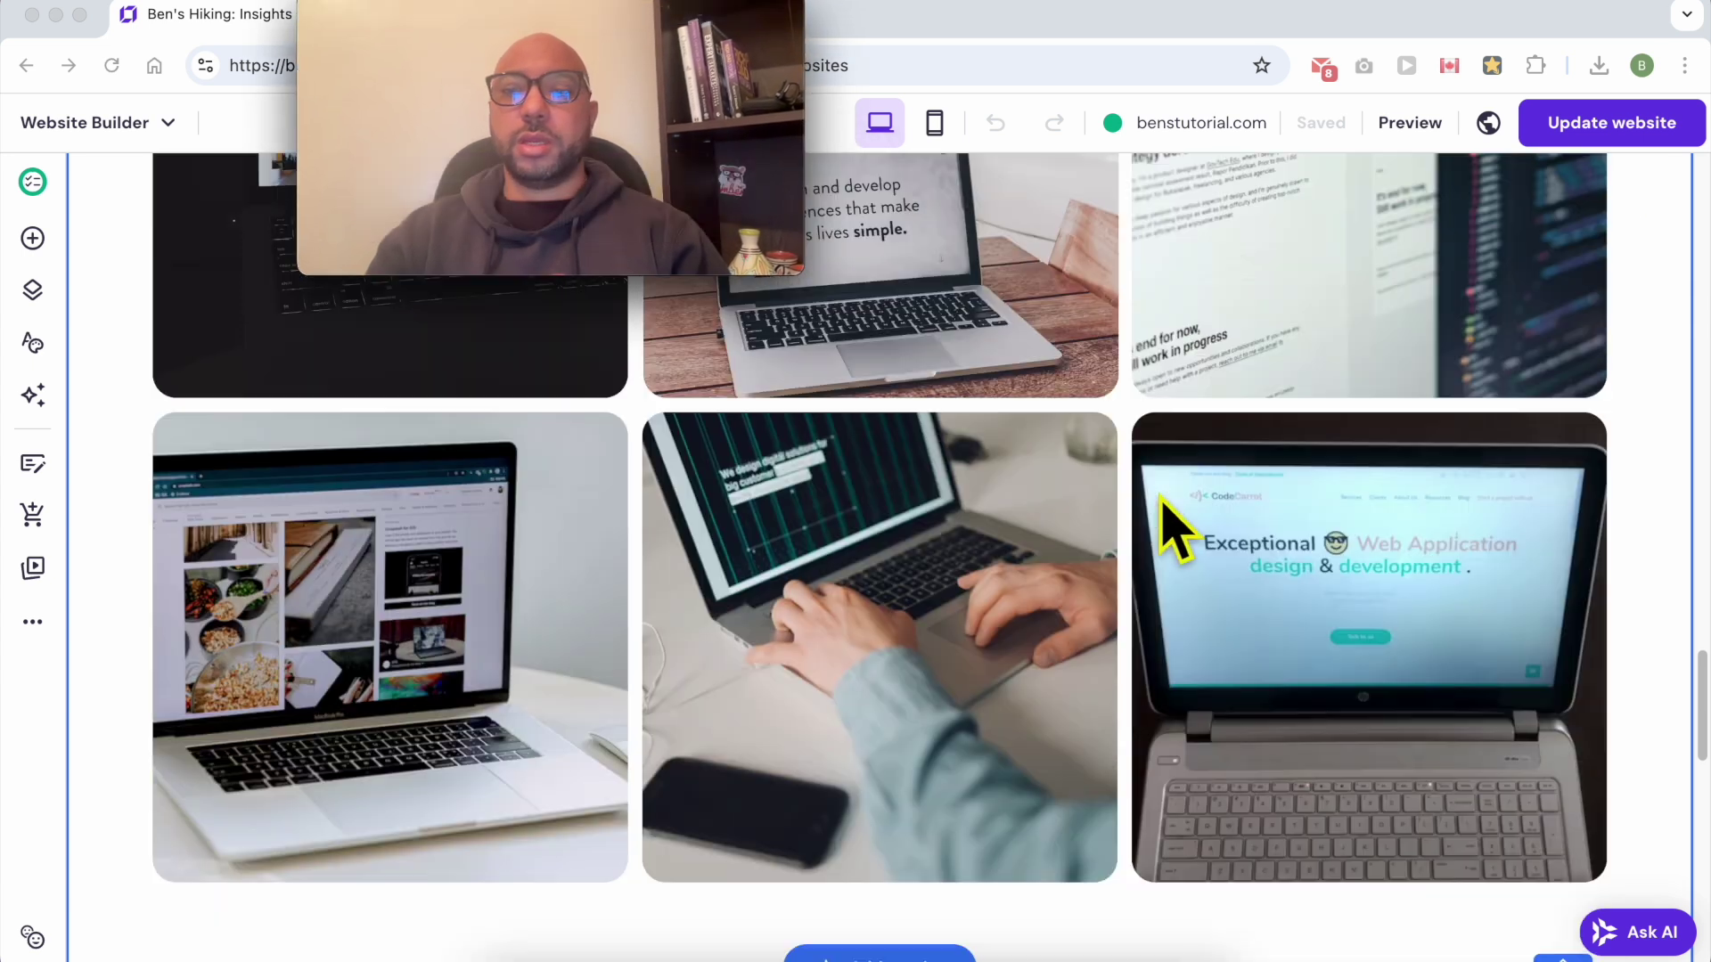
pyautogui.scroll(-10, 1167, 517)
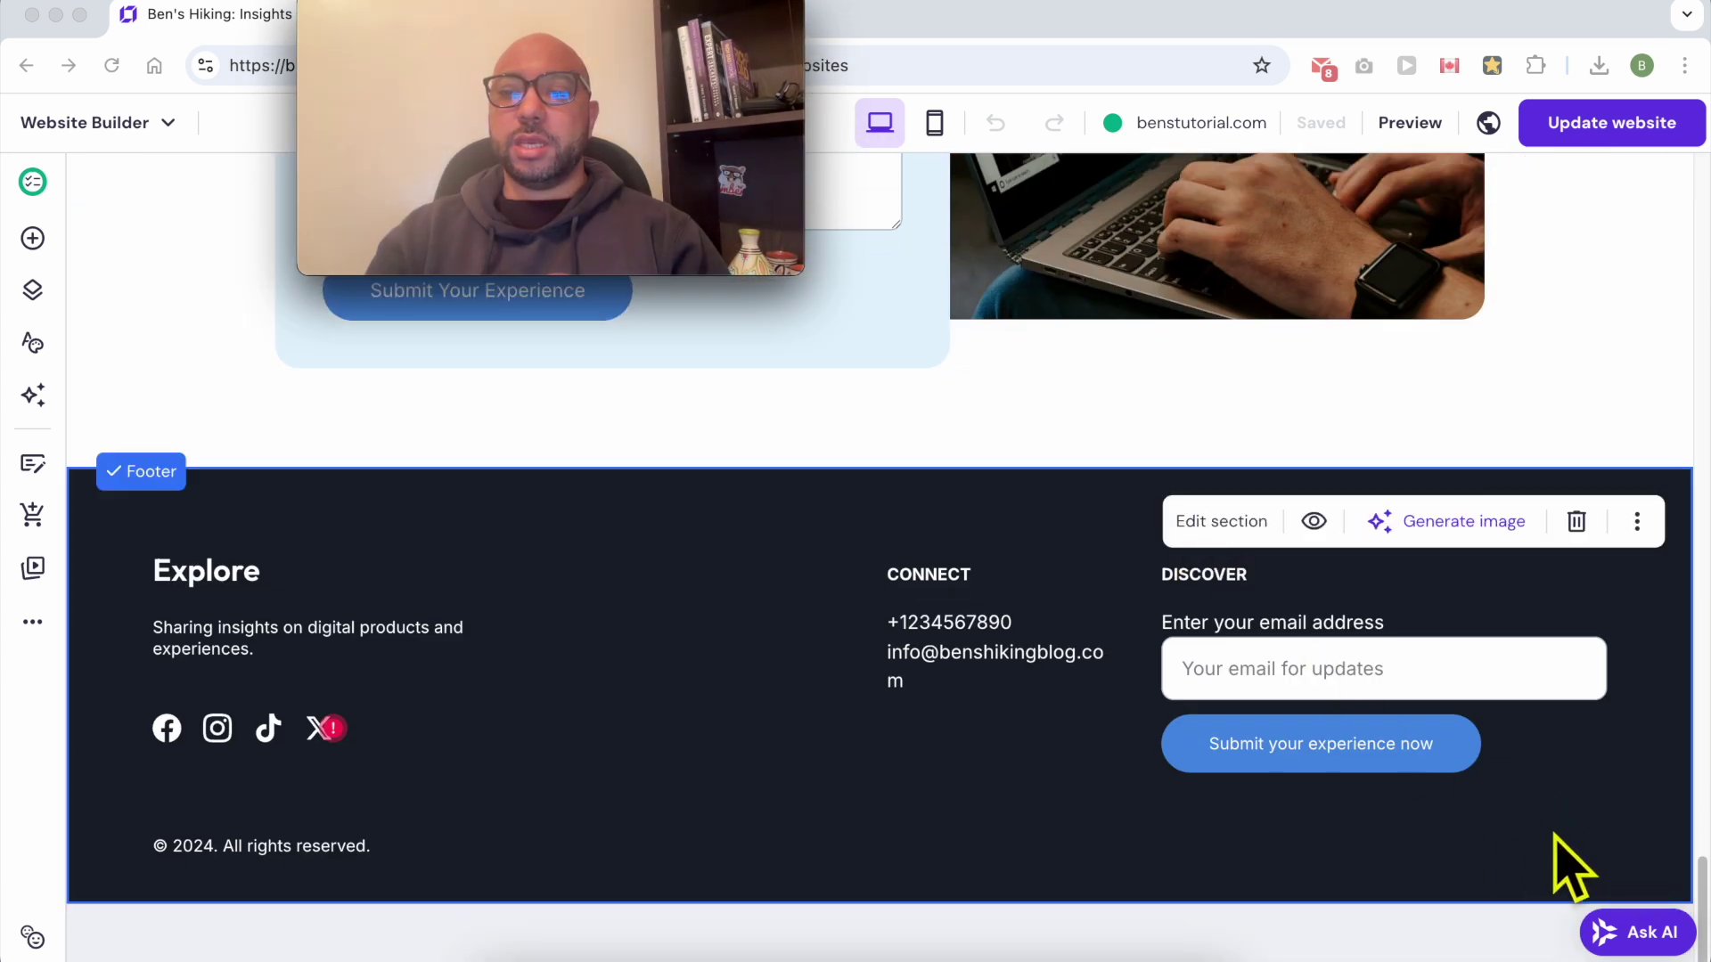
pyautogui.click(33, 254)
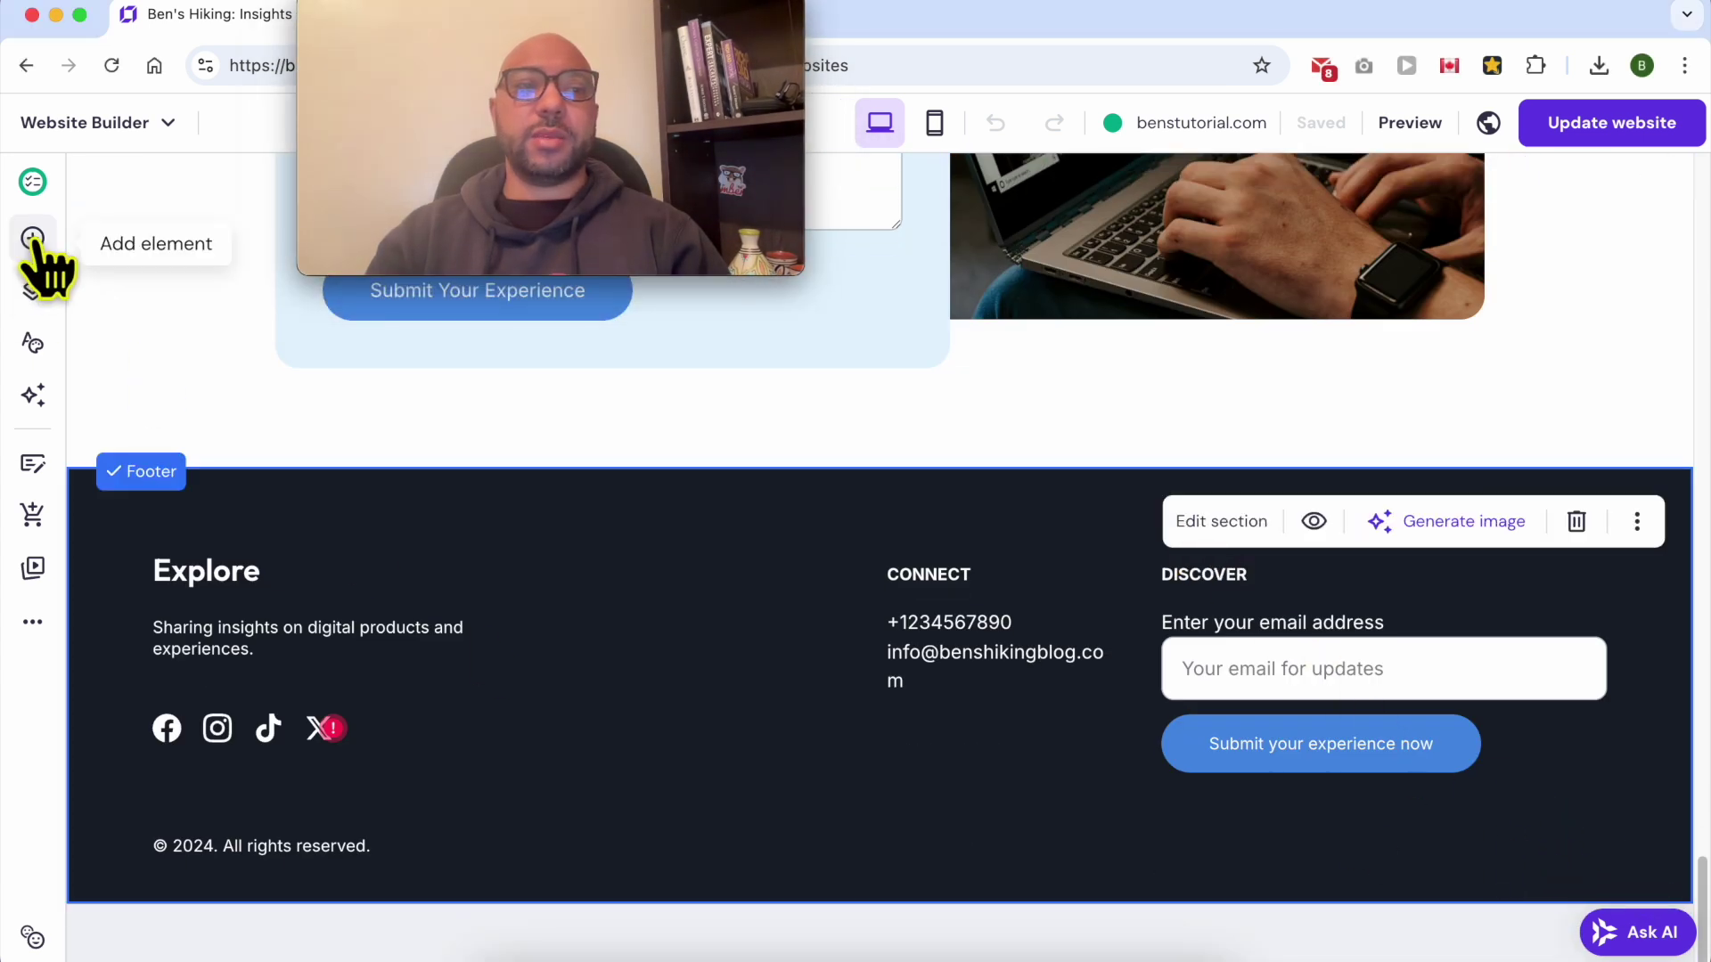
# Step: Drag a new Button element into the footer's lower right and open its settings
pyautogui.click(33, 239)
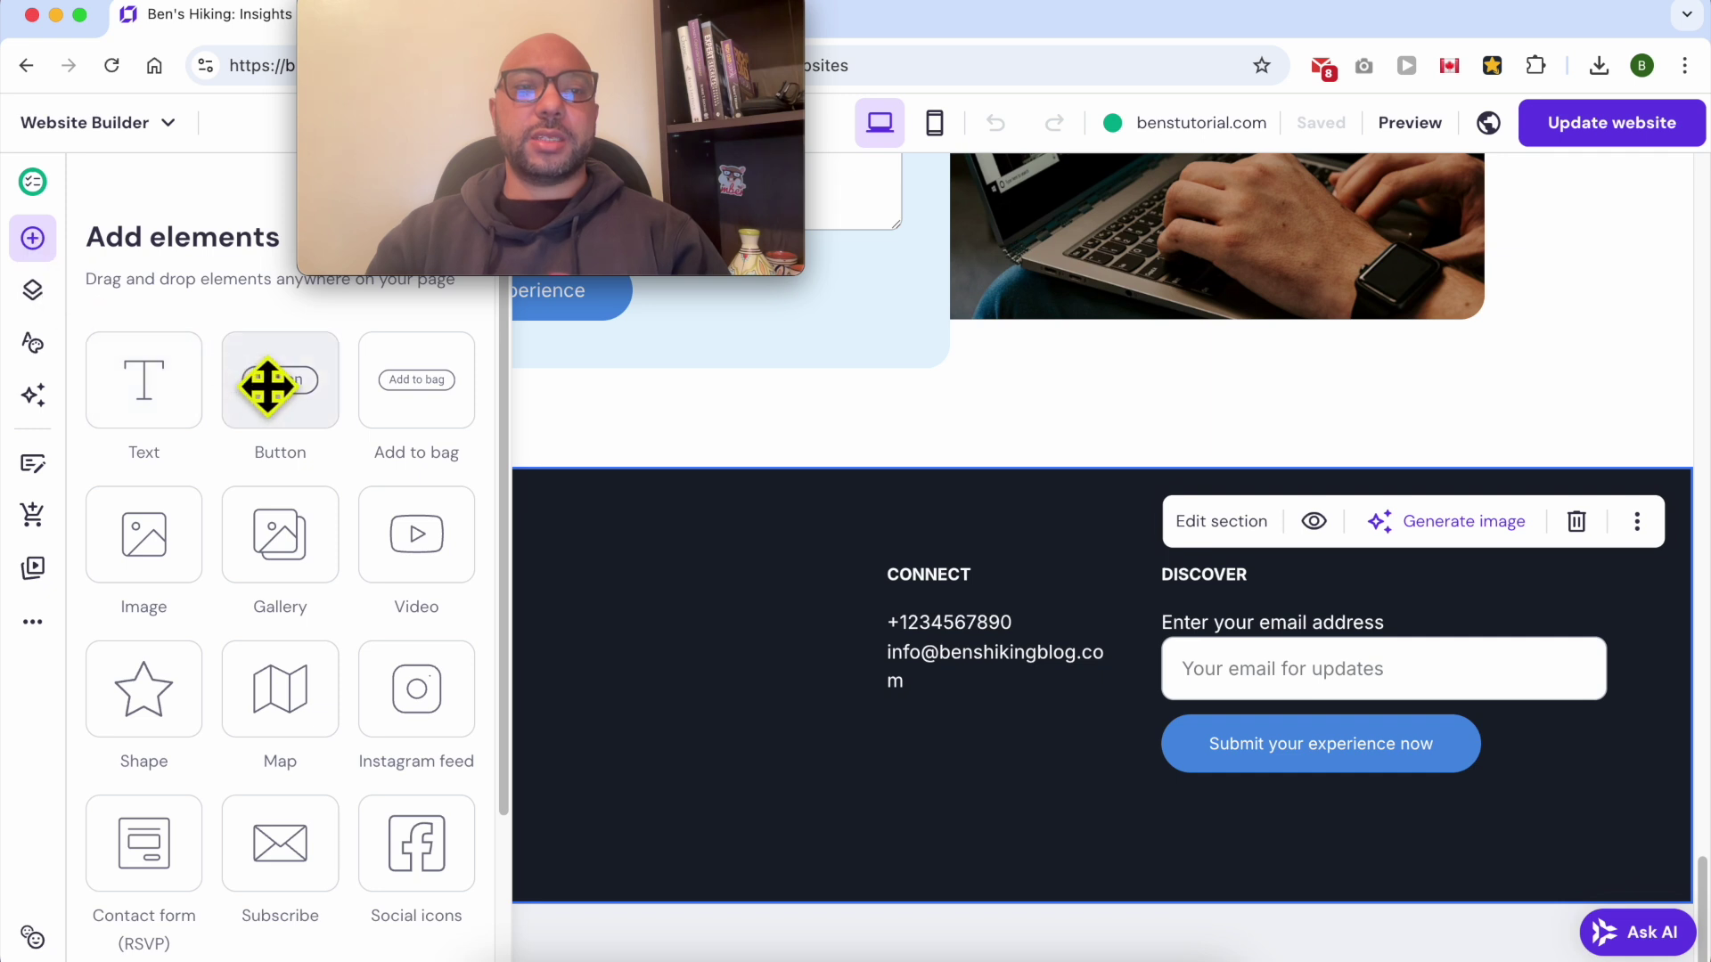
pyautogui.moveTo(267, 385); pyautogui.dragTo(1518, 845)
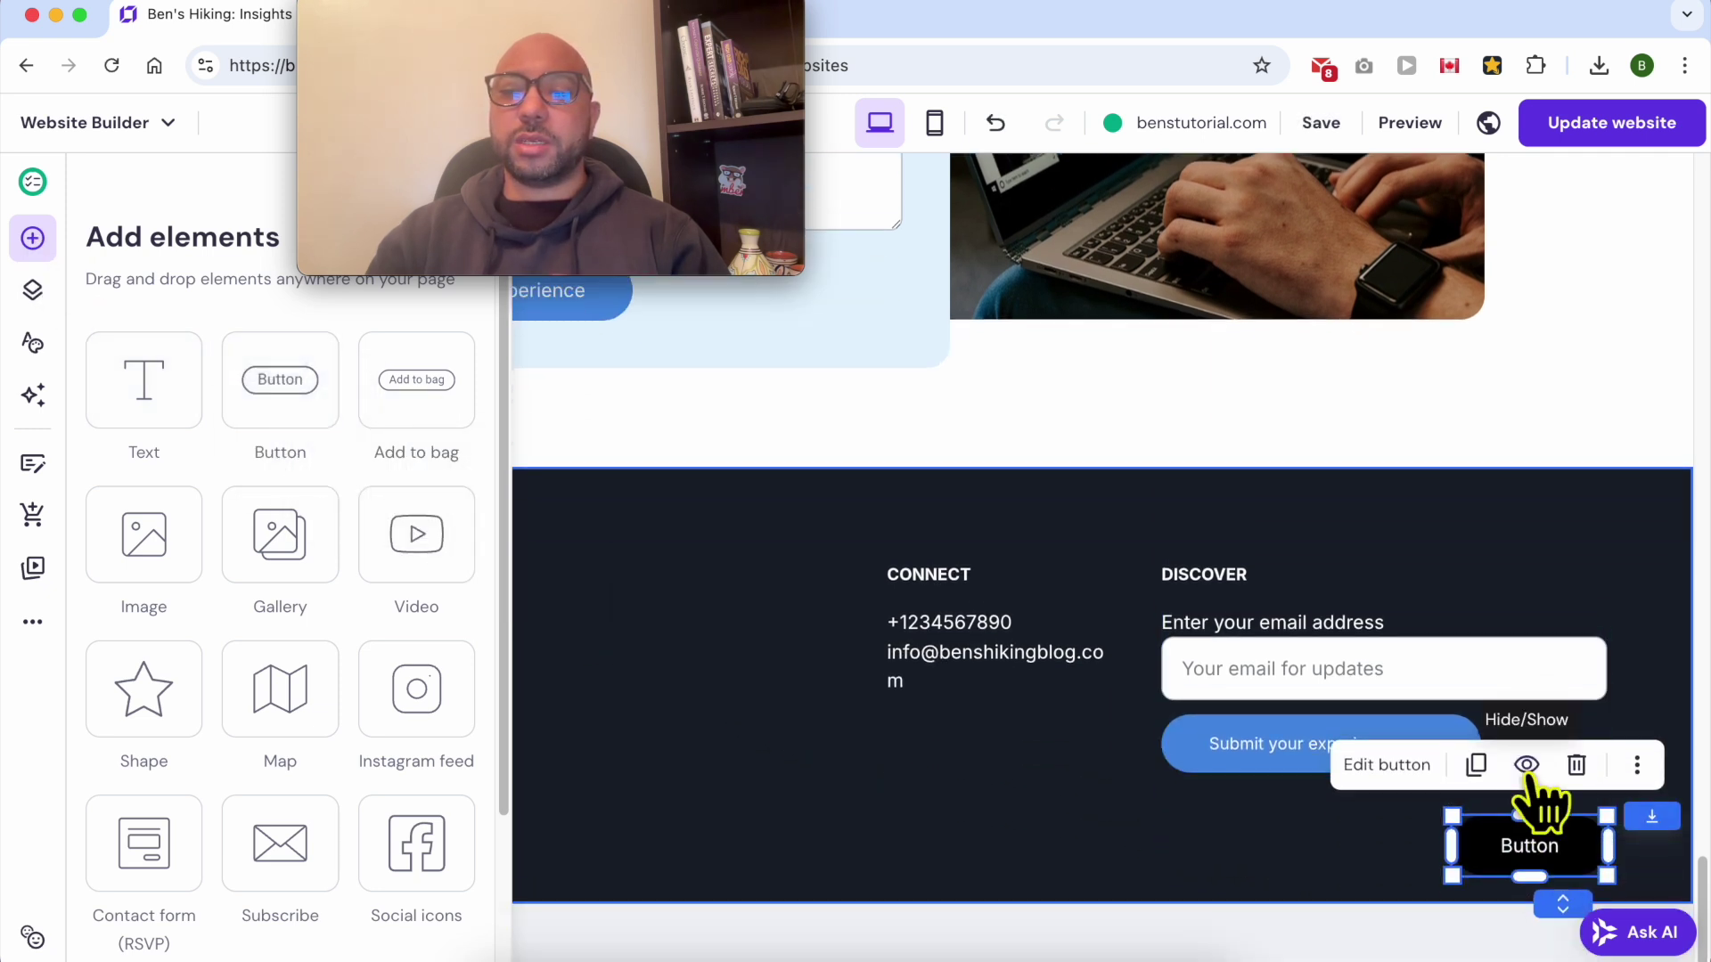
pyautogui.click(1444, 882)
pyautogui.click(1504, 851)
pyautogui.click(1509, 845)
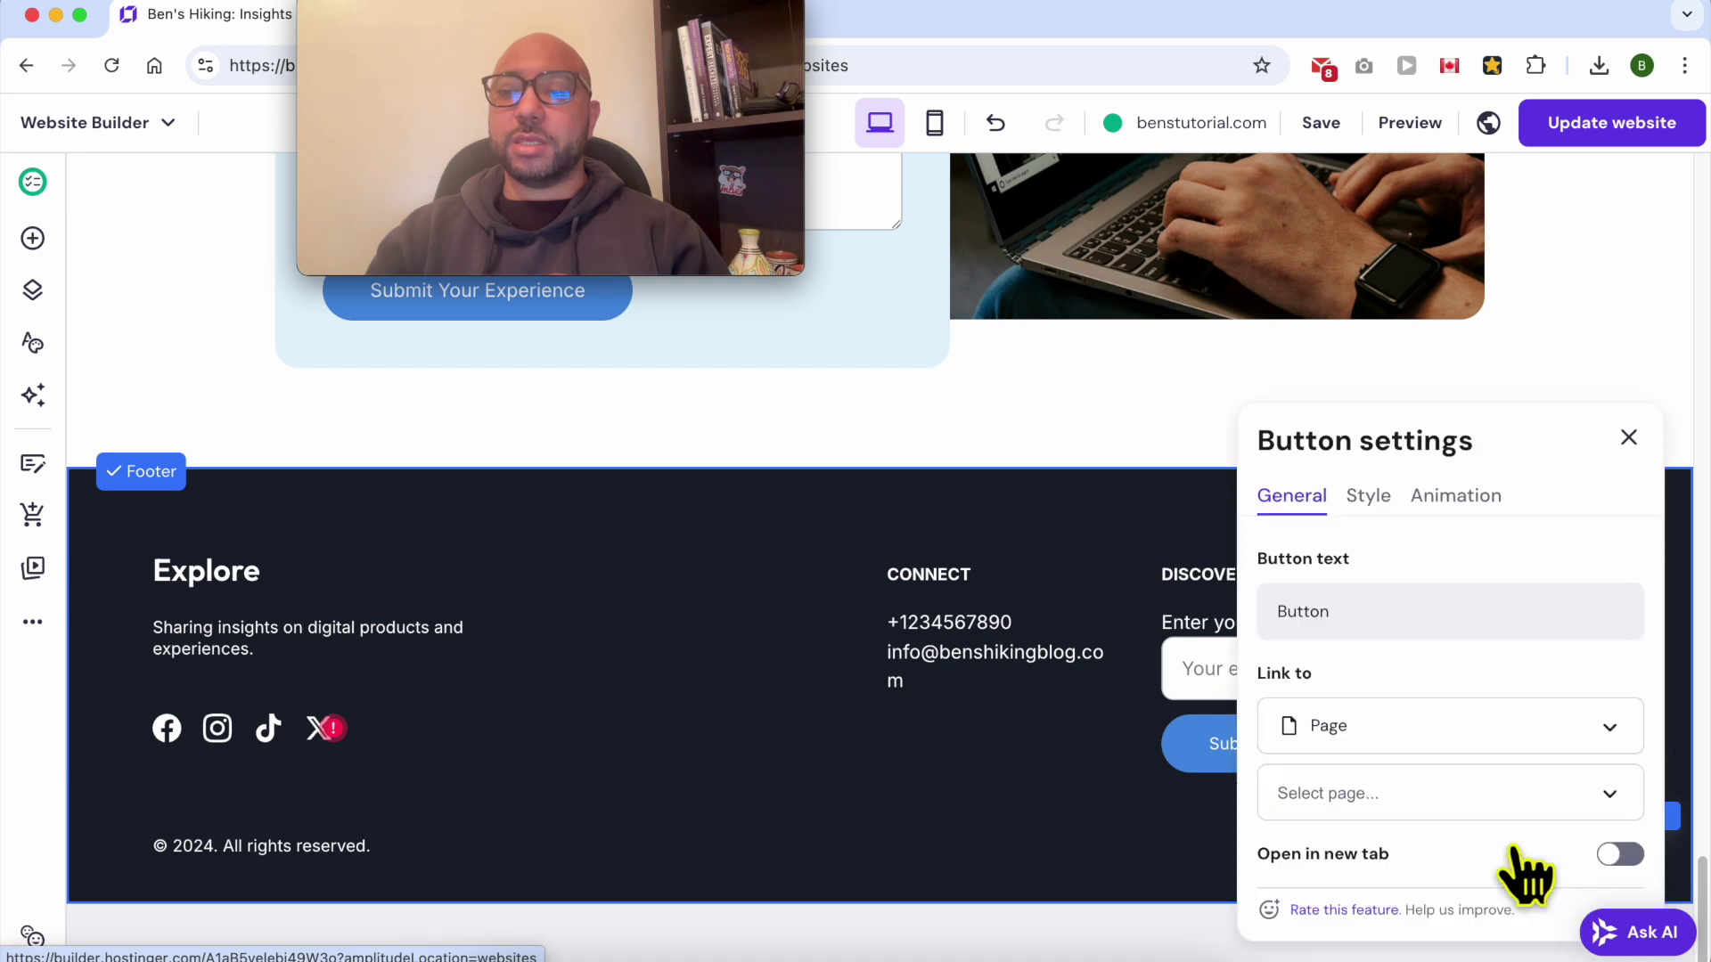
pyautogui.click(1168, 840)
pyautogui.doubleClick(1537, 837)
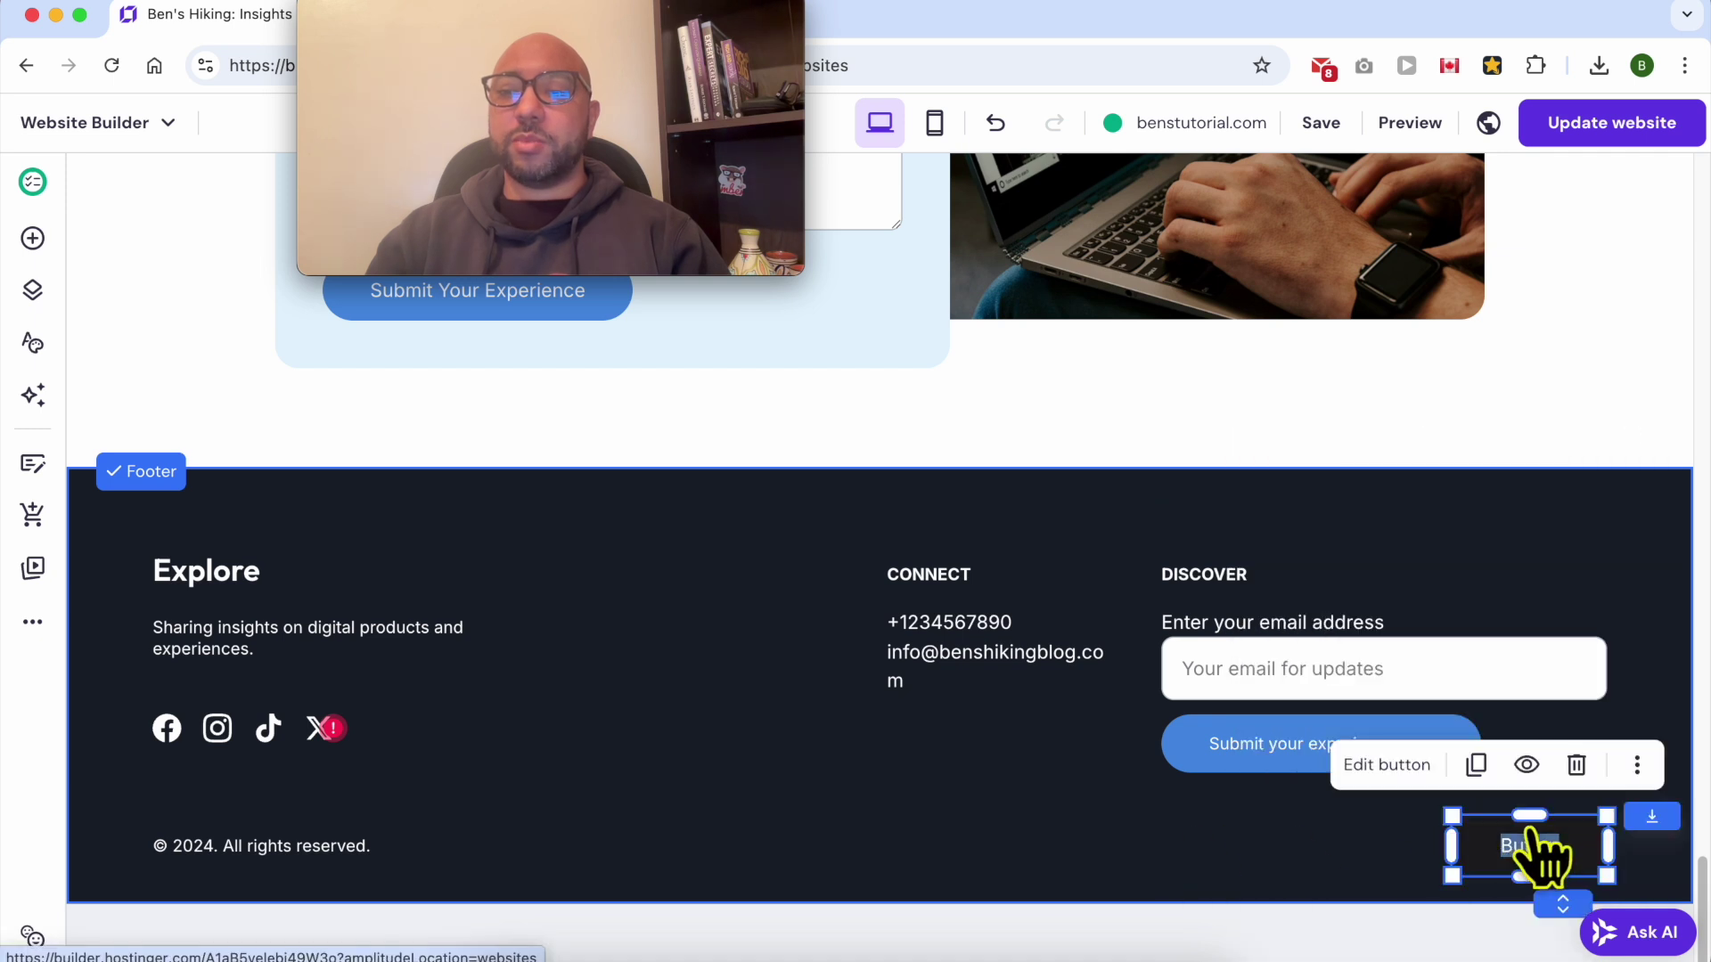
pyautogui.click(1417, 771)
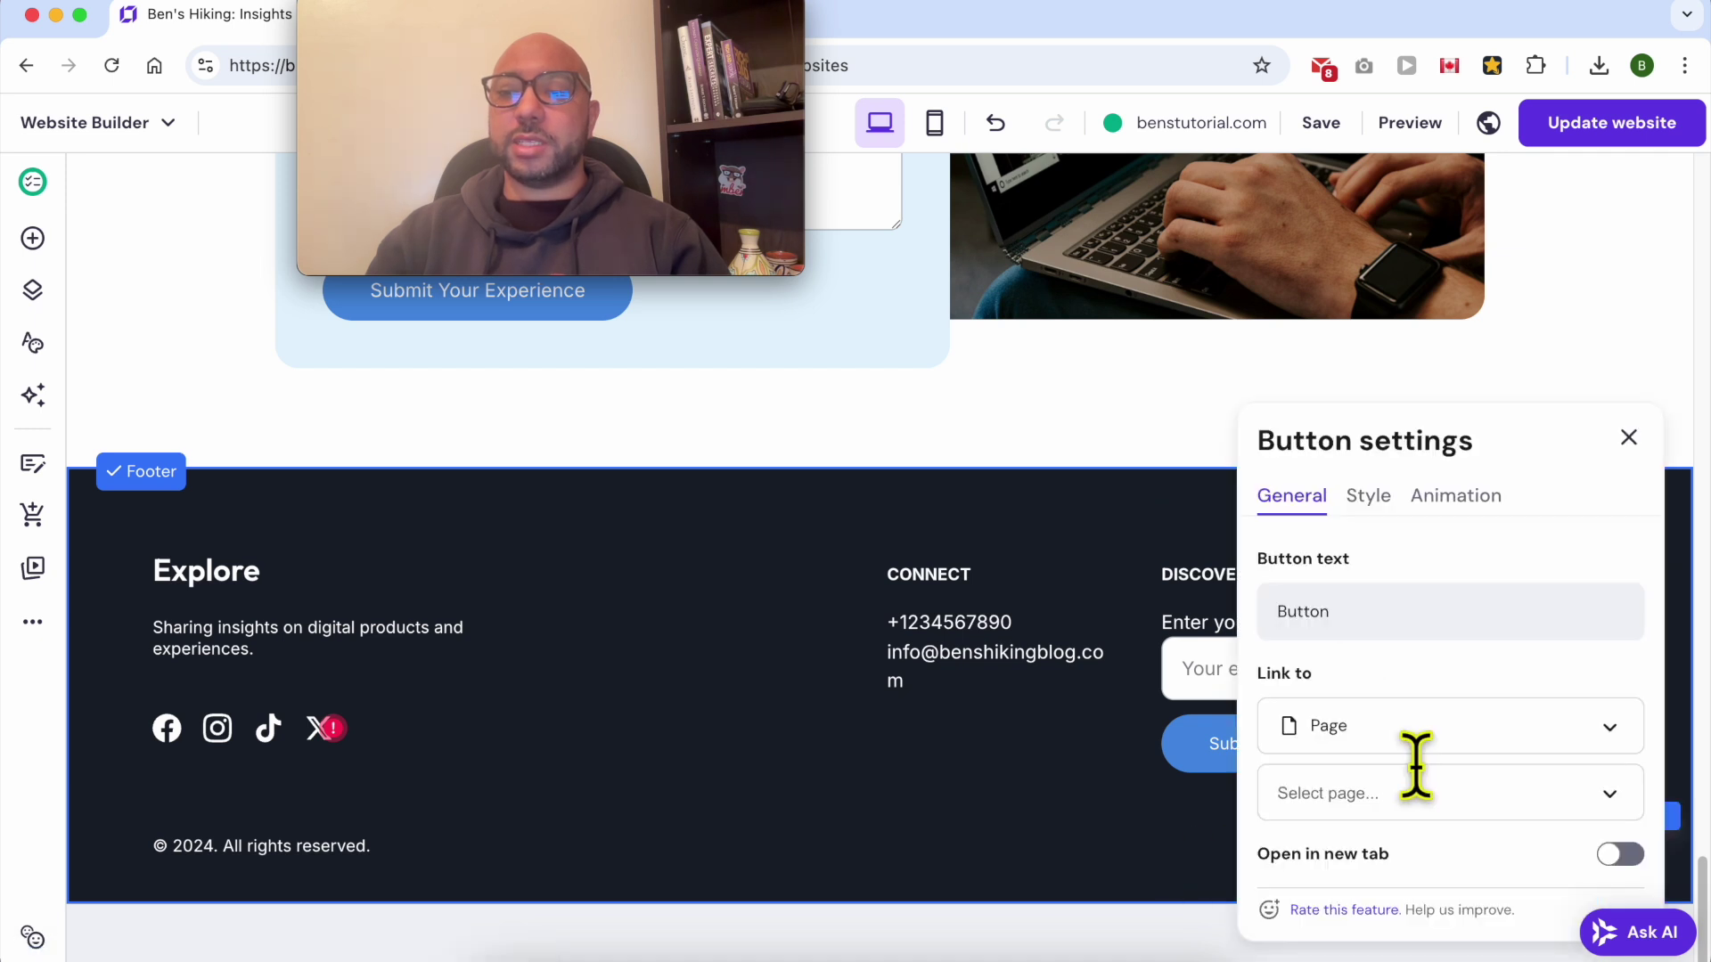
# Step: Change the footer button's text to 'BACK TO TOP' and show its style options
pyautogui.doubleClick(1396, 613)
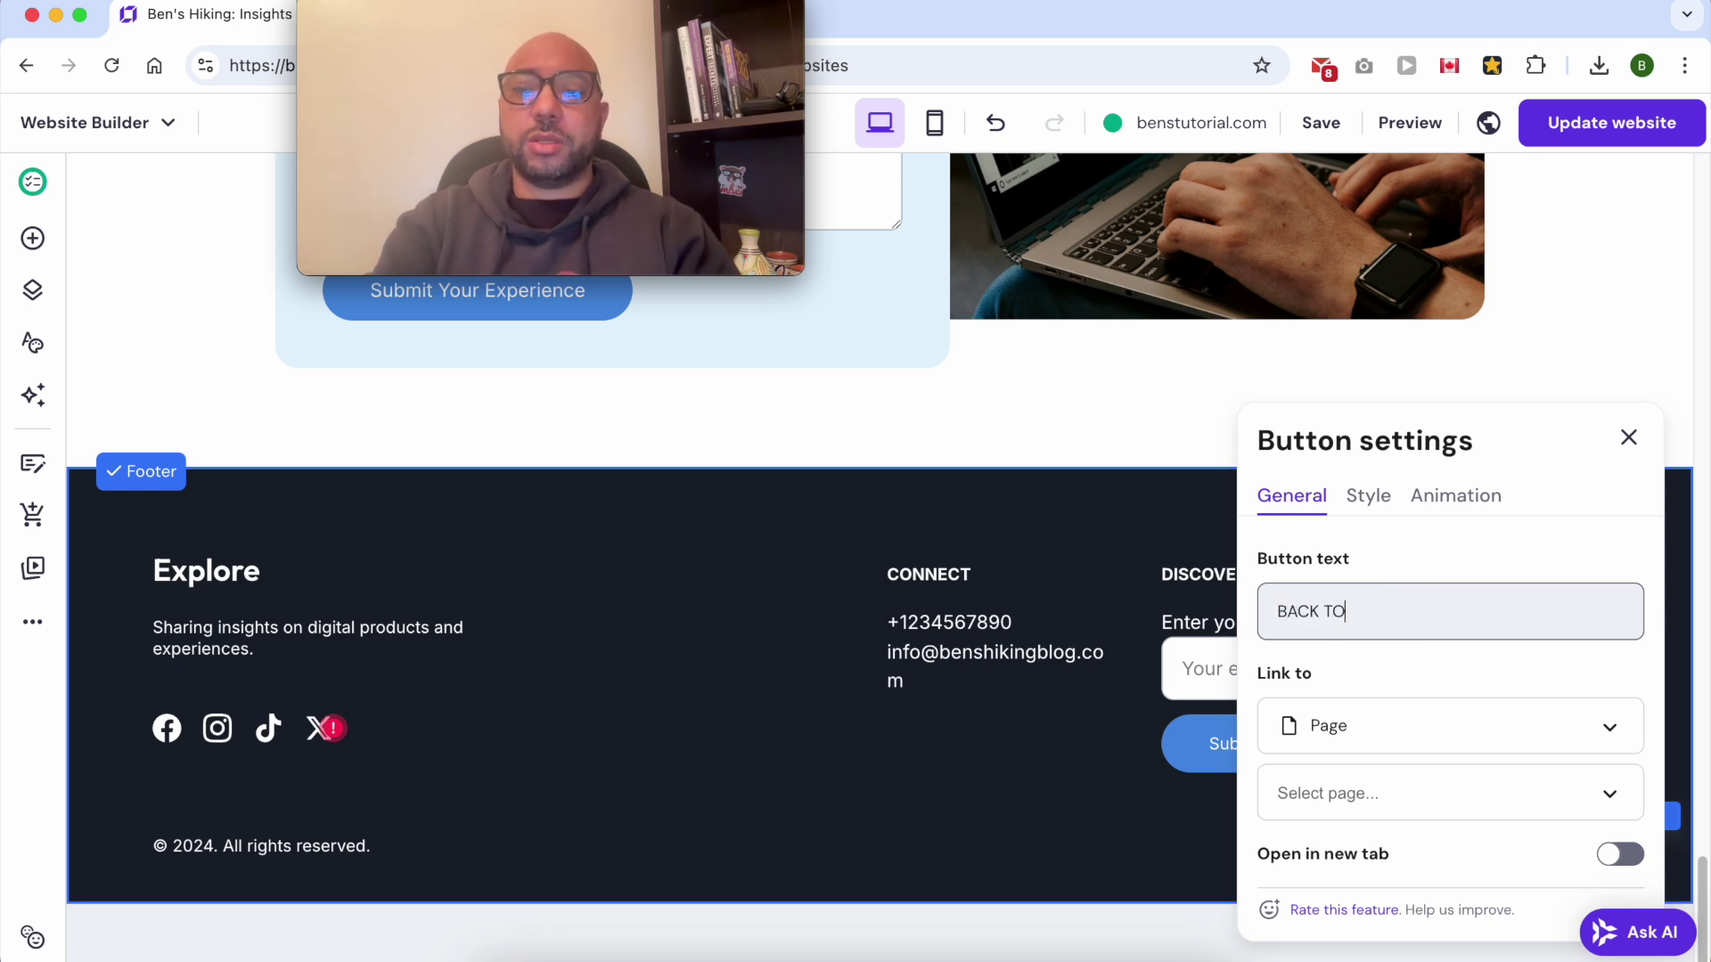
pyautogui.write('BACK TO TOP')
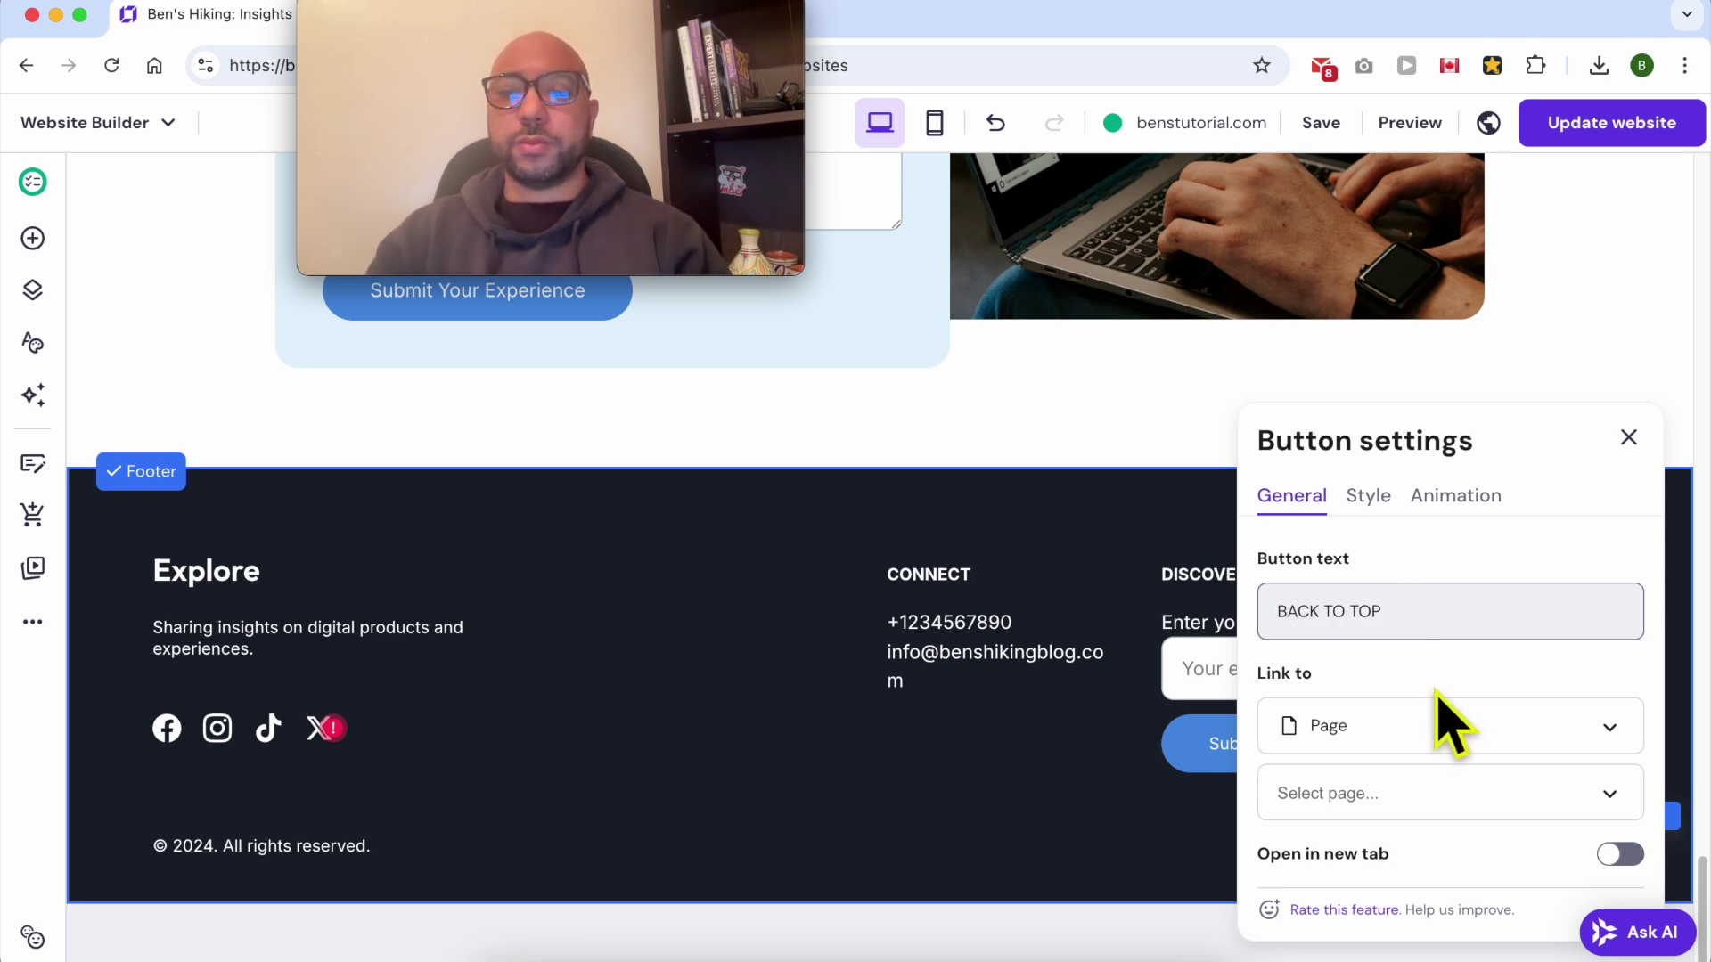
pyautogui.click(1421, 677)
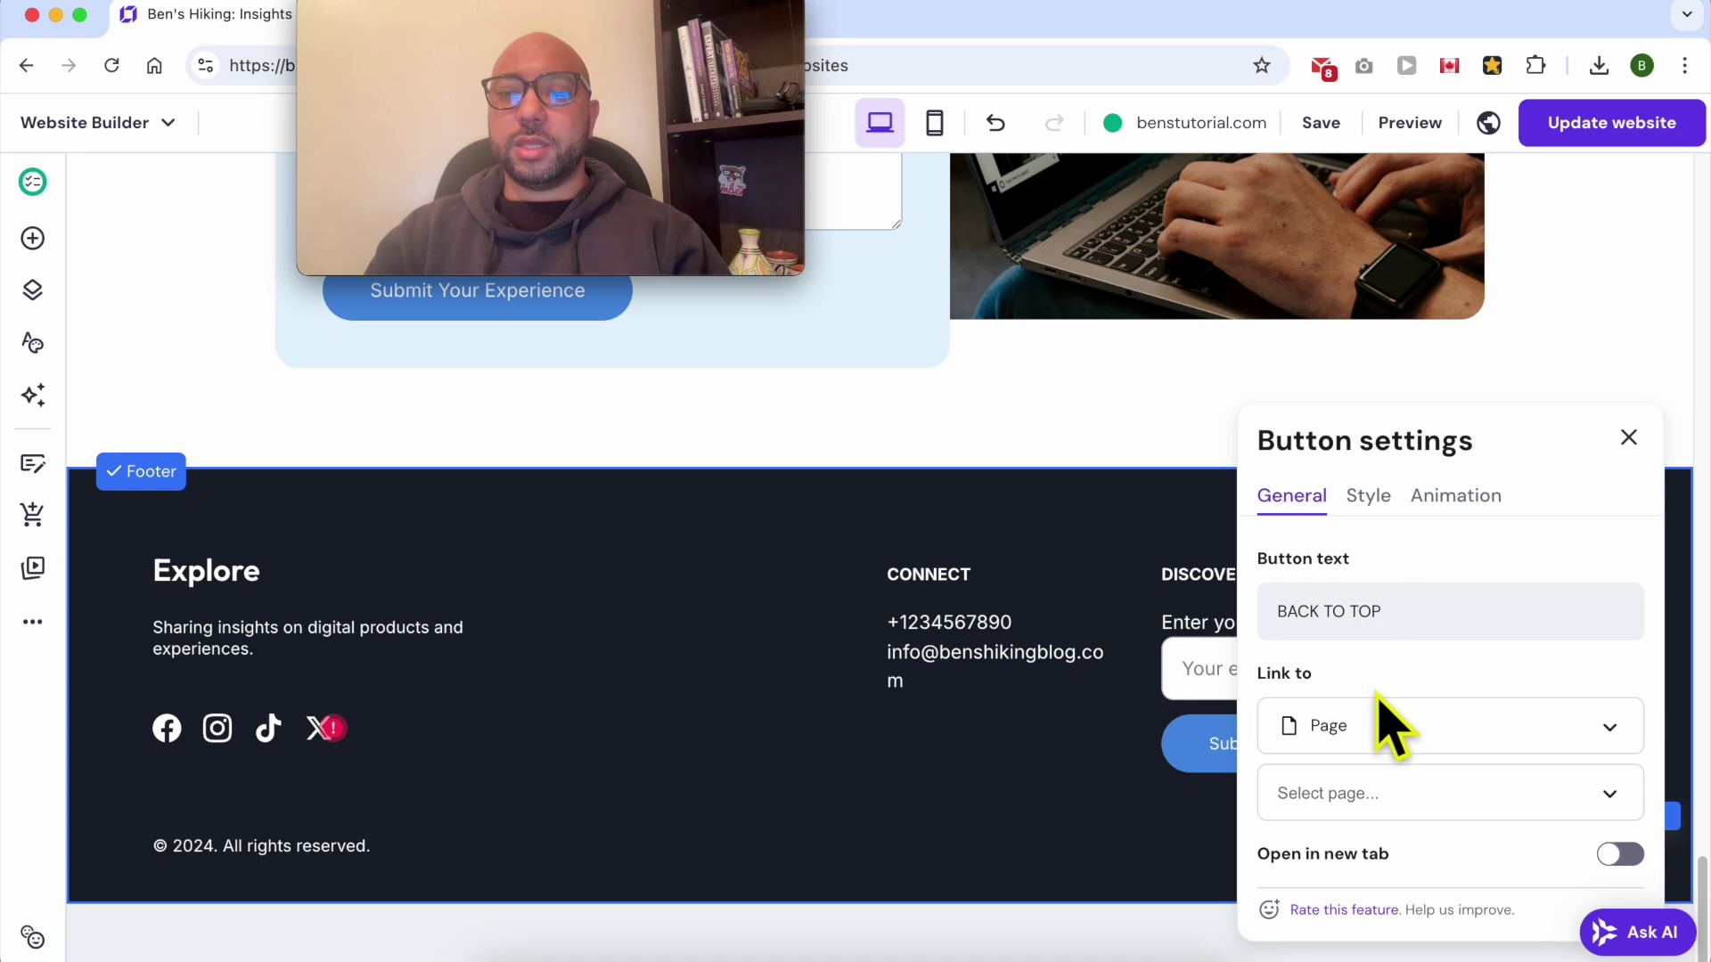
pyautogui.click(1372, 500)
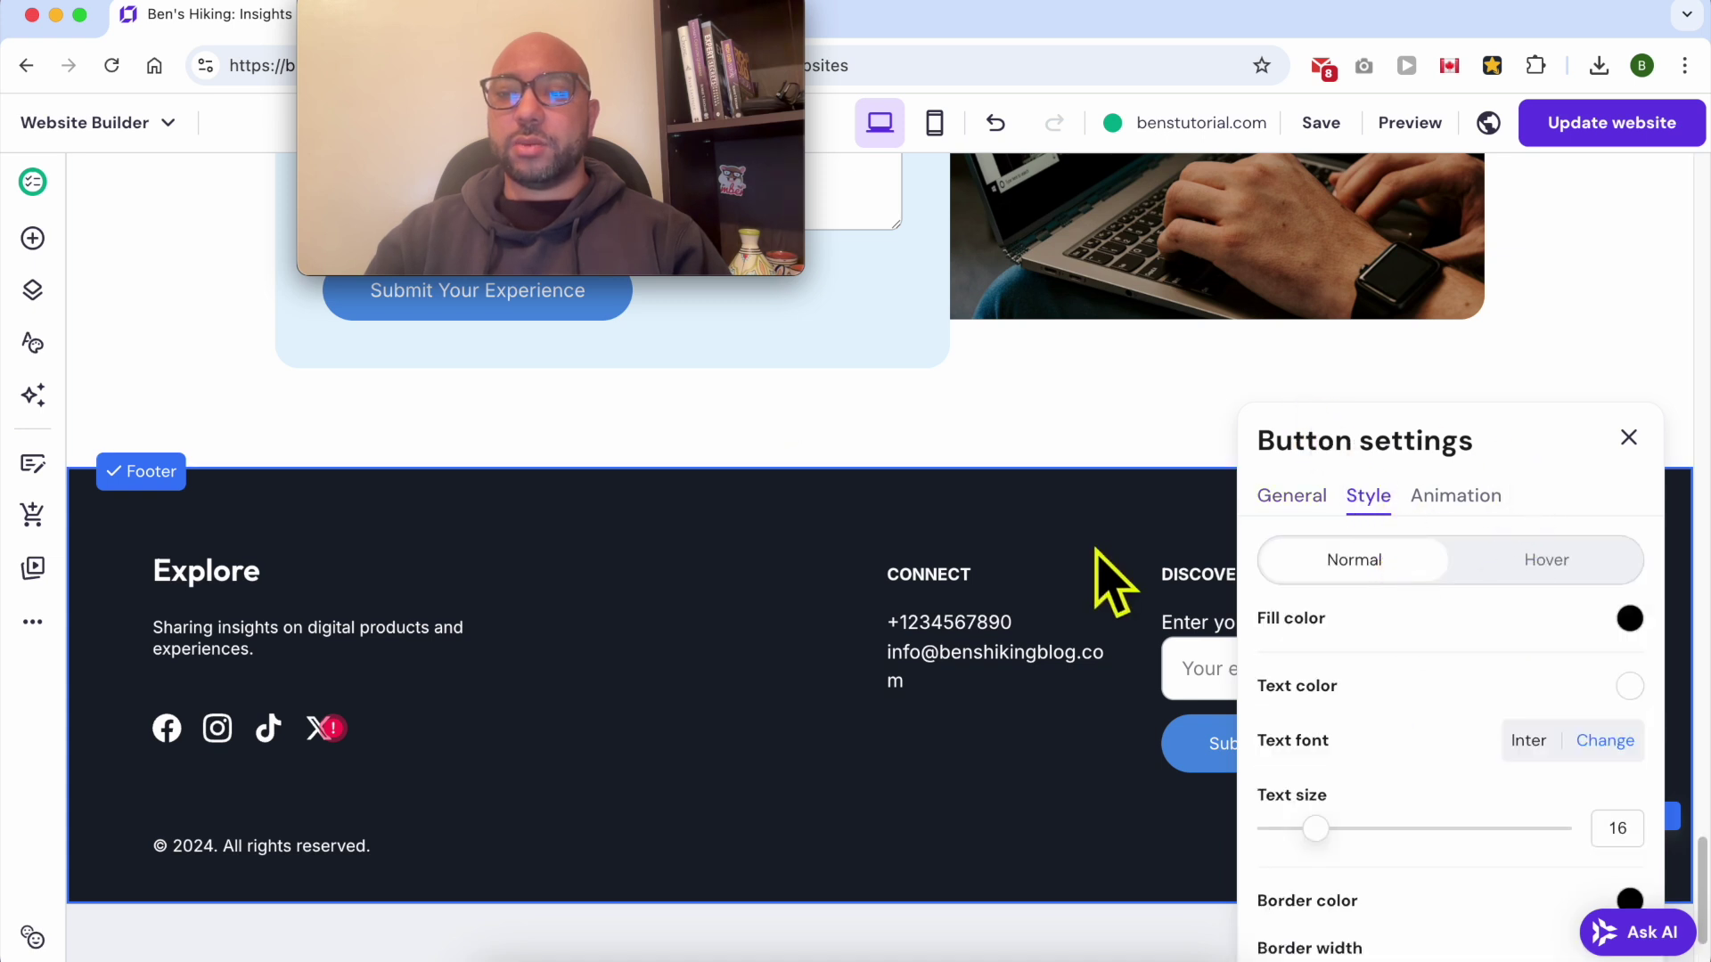
# Step: Set the BACK TO TOP button's fill colour to the site's green
pyautogui.scroll(-4, 1113, 579)
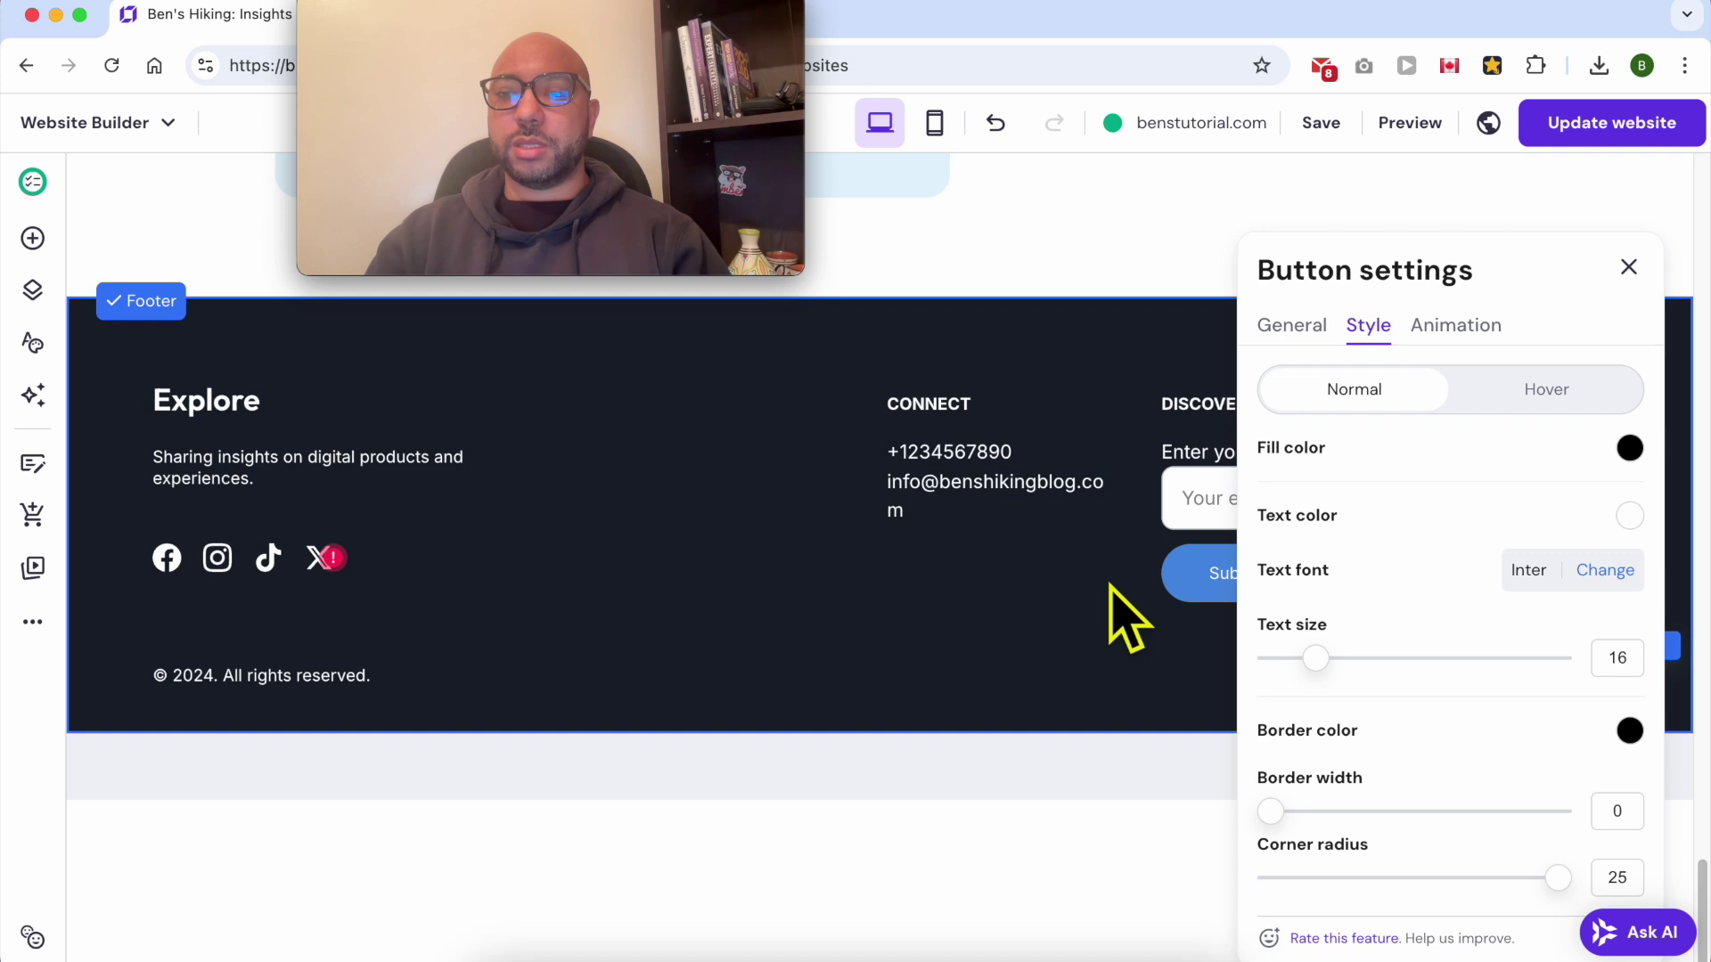
pyautogui.scroll(5, 1114, 610)
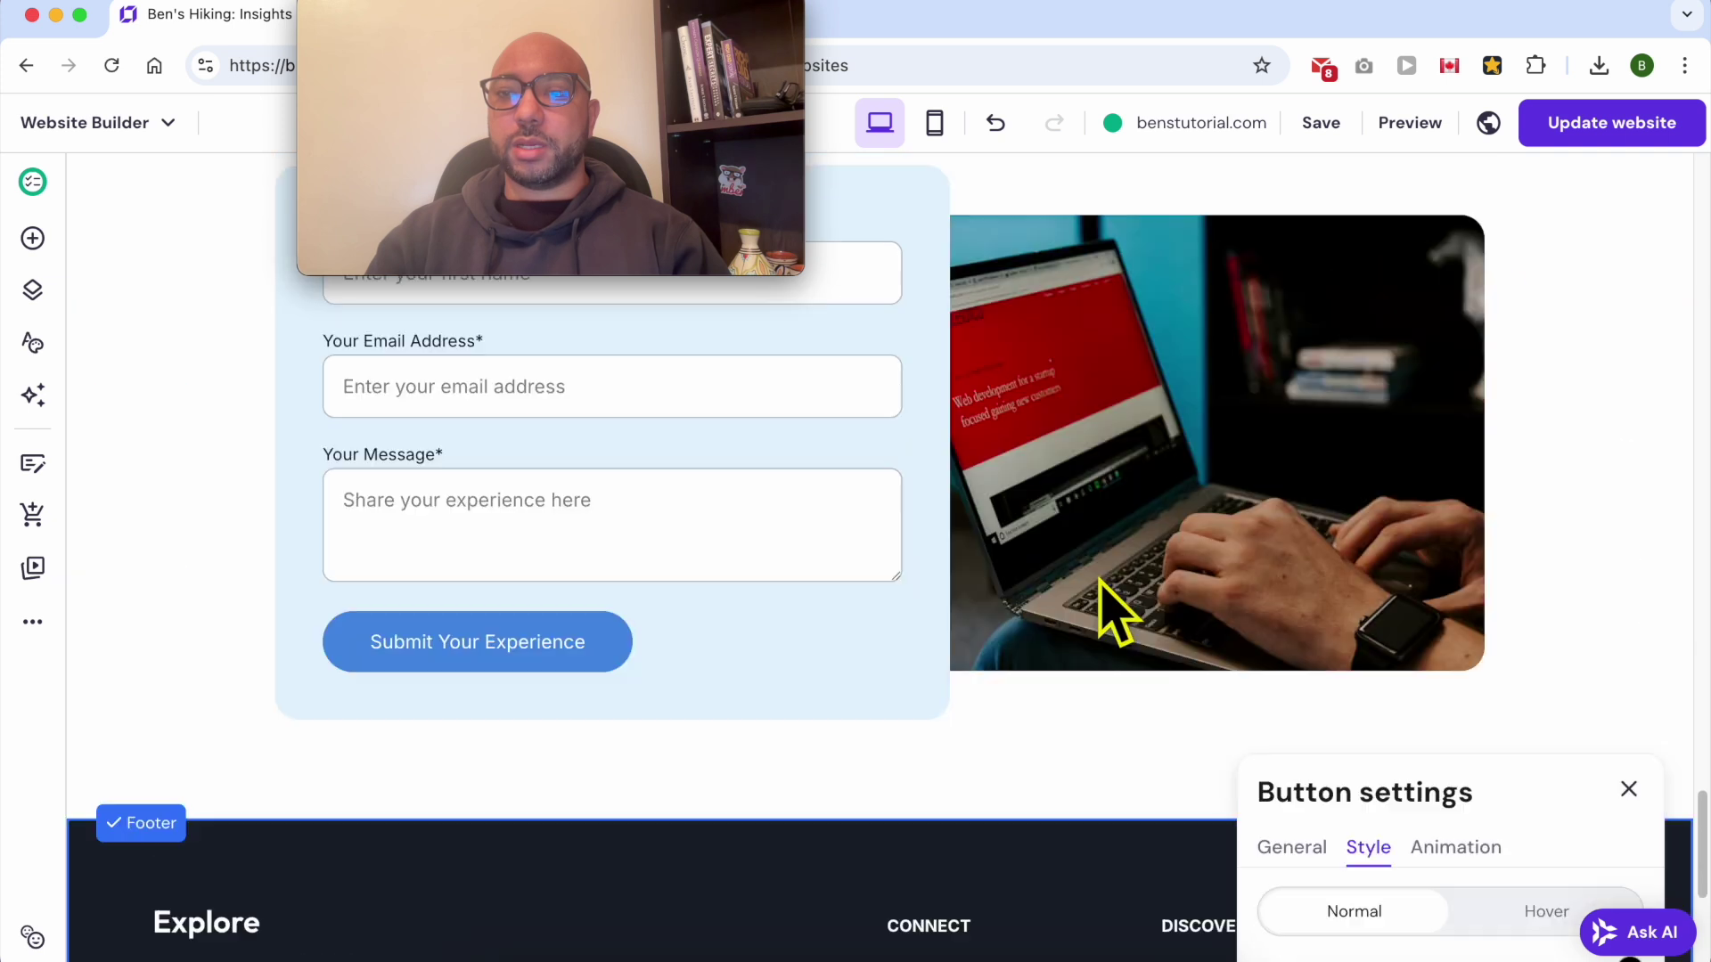
pyautogui.scroll(-5, 1140, 593)
pyautogui.scroll(-2, 1514, 579)
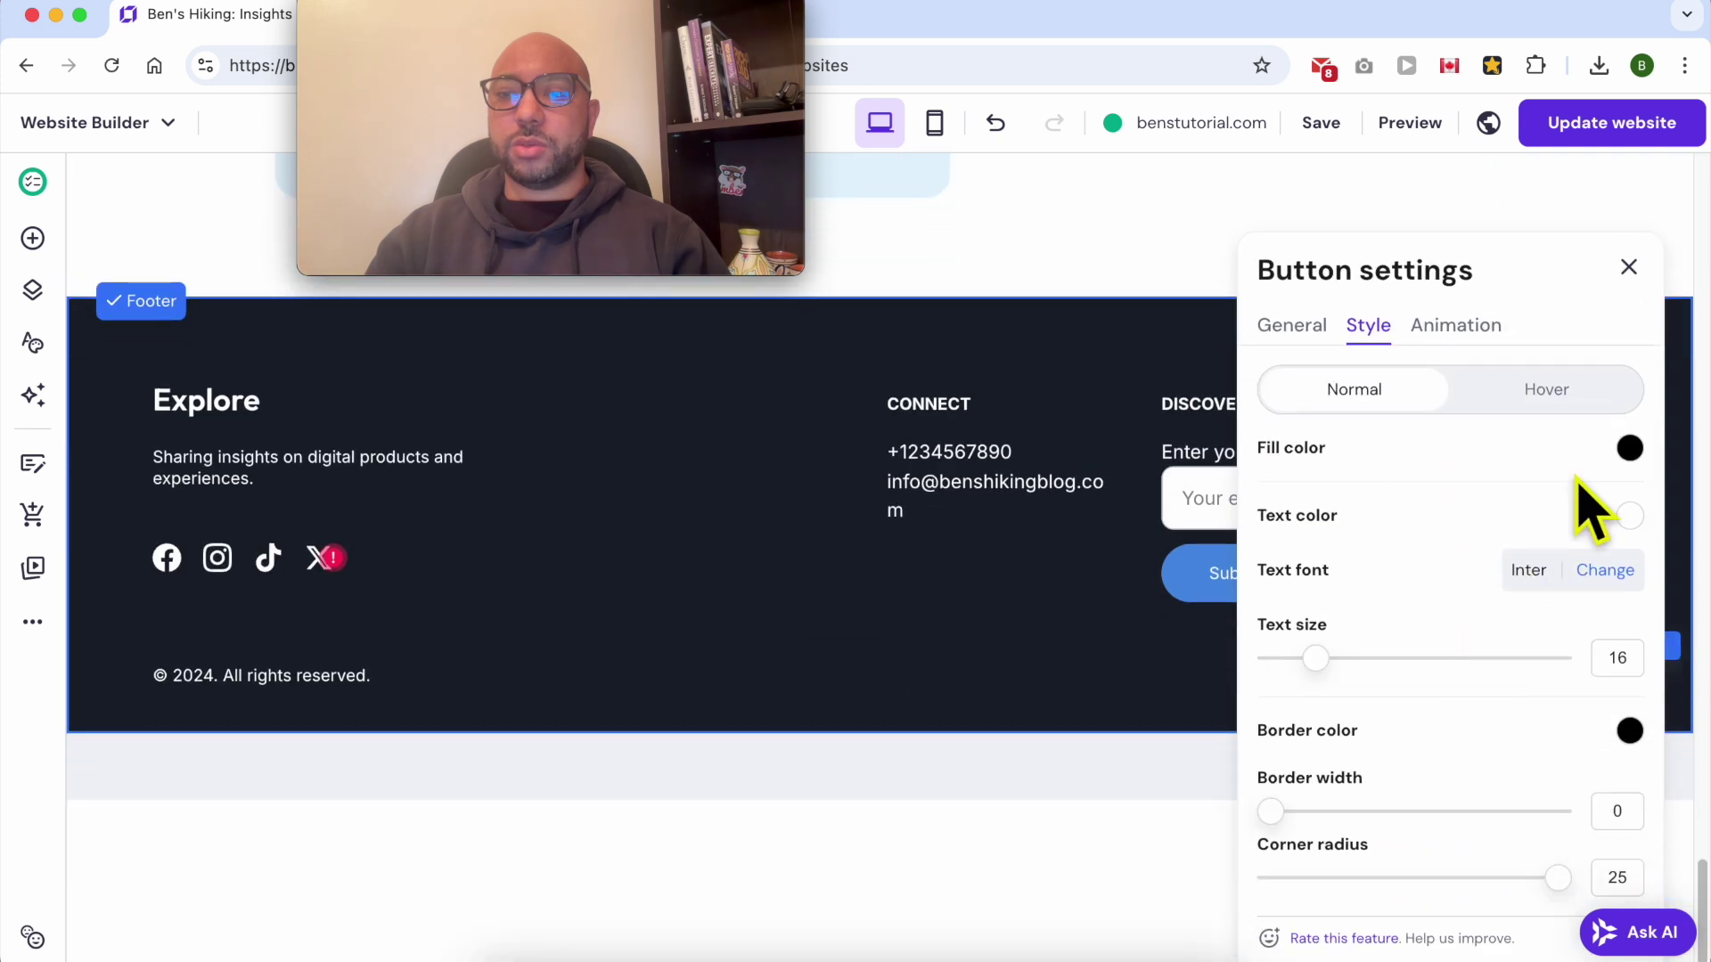
pyautogui.click(1629, 447)
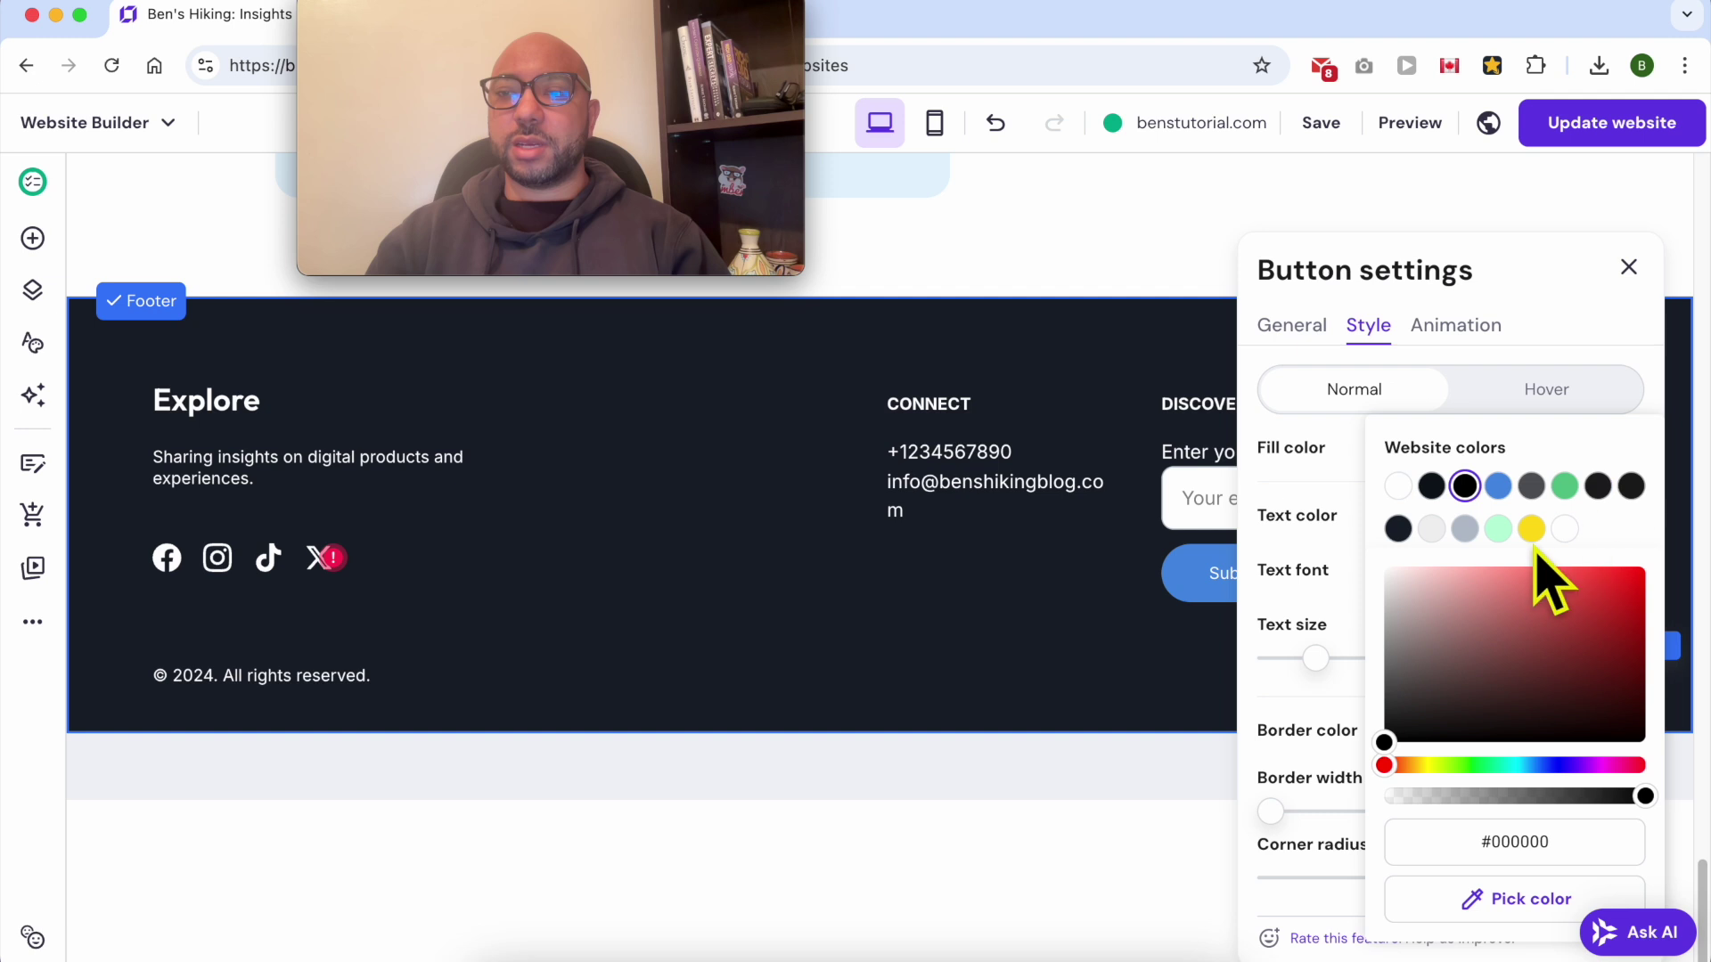
pyautogui.moveTo(1603, 623); pyautogui.dragTo(1624, 580)
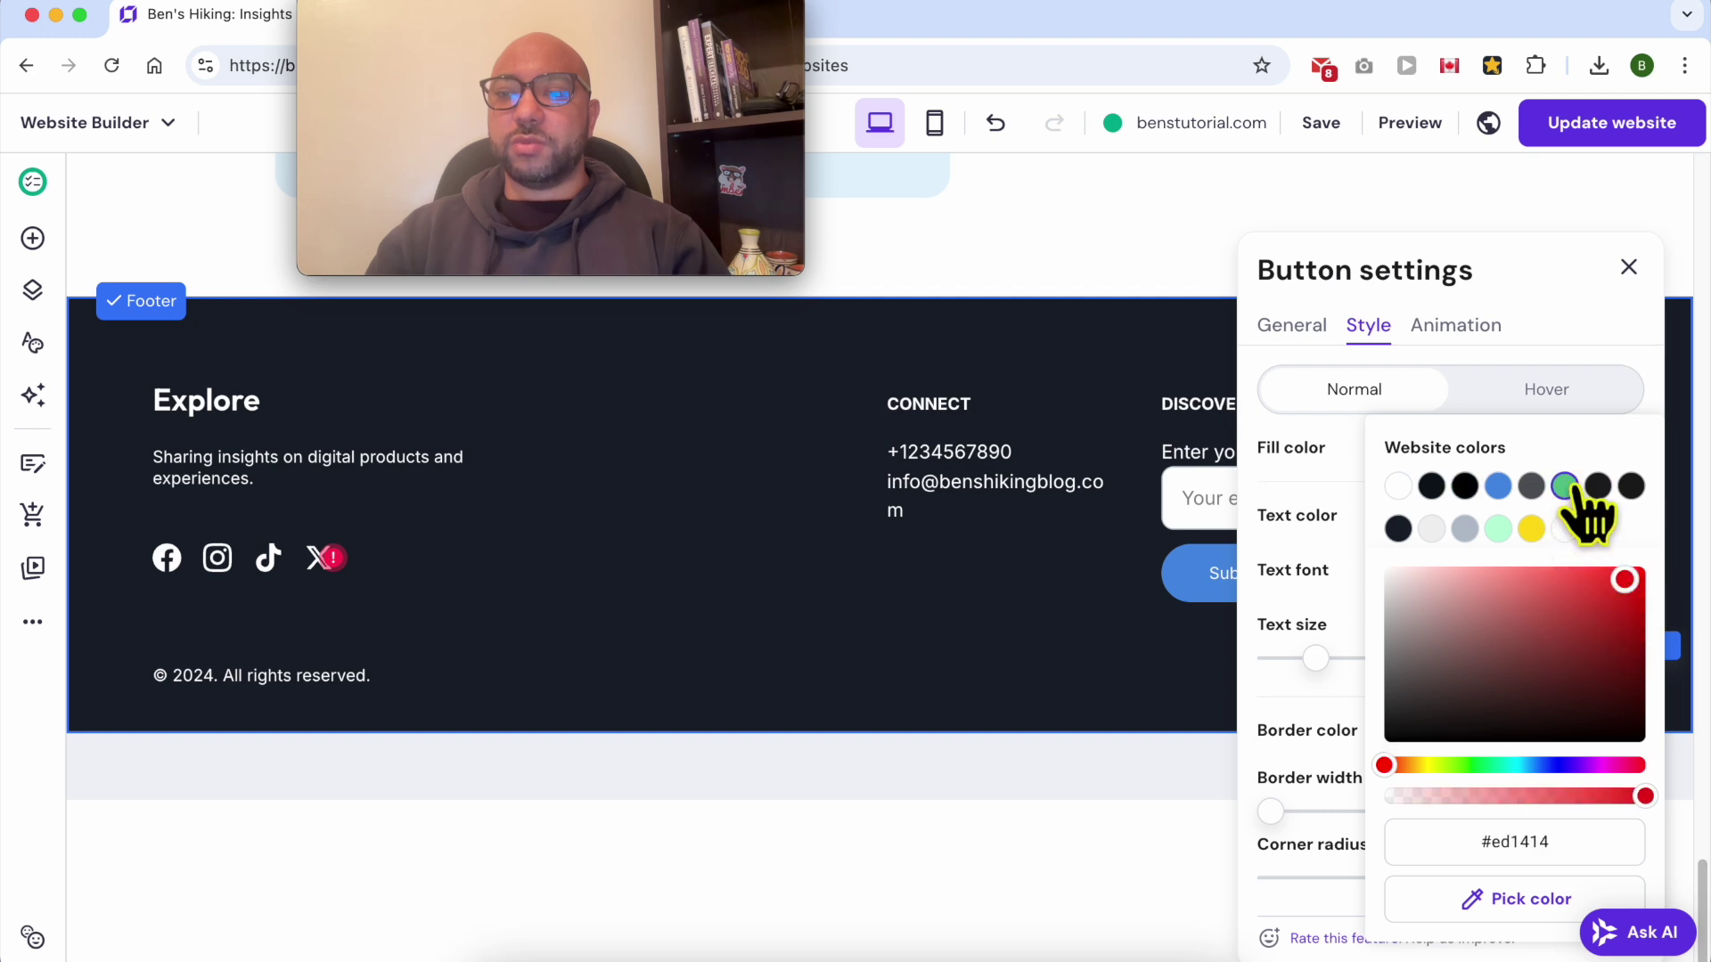
pyautogui.click(1568, 488)
pyautogui.click(1344, 544)
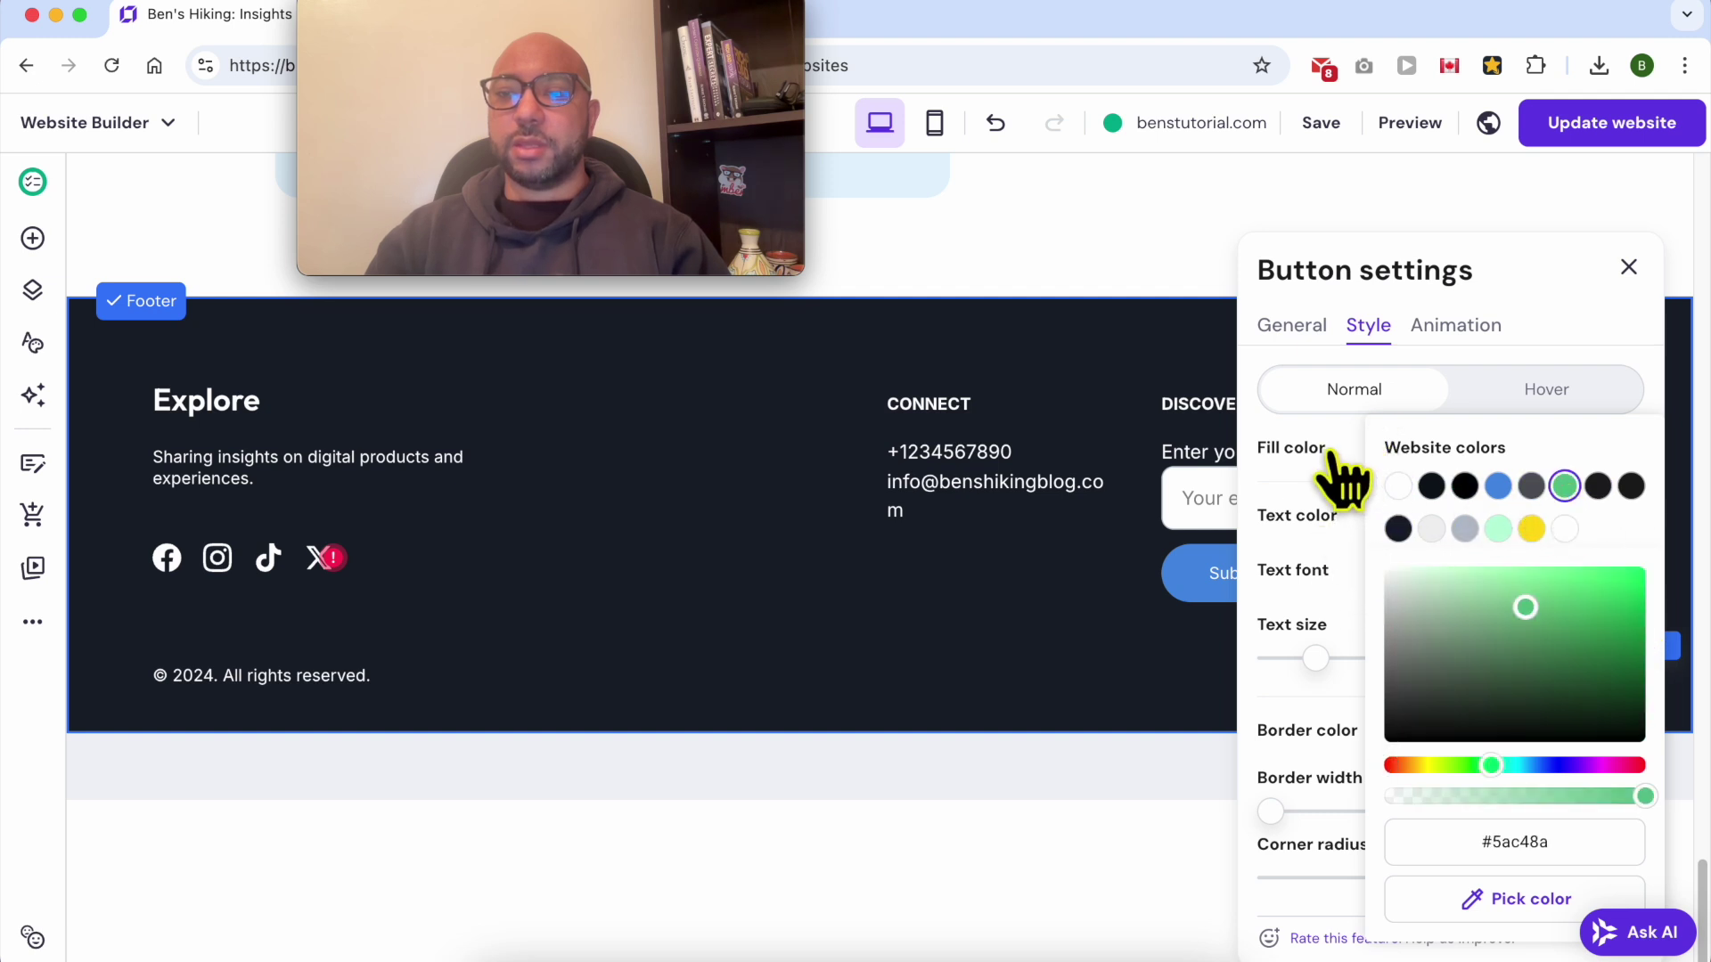
pyautogui.click(1455, 326)
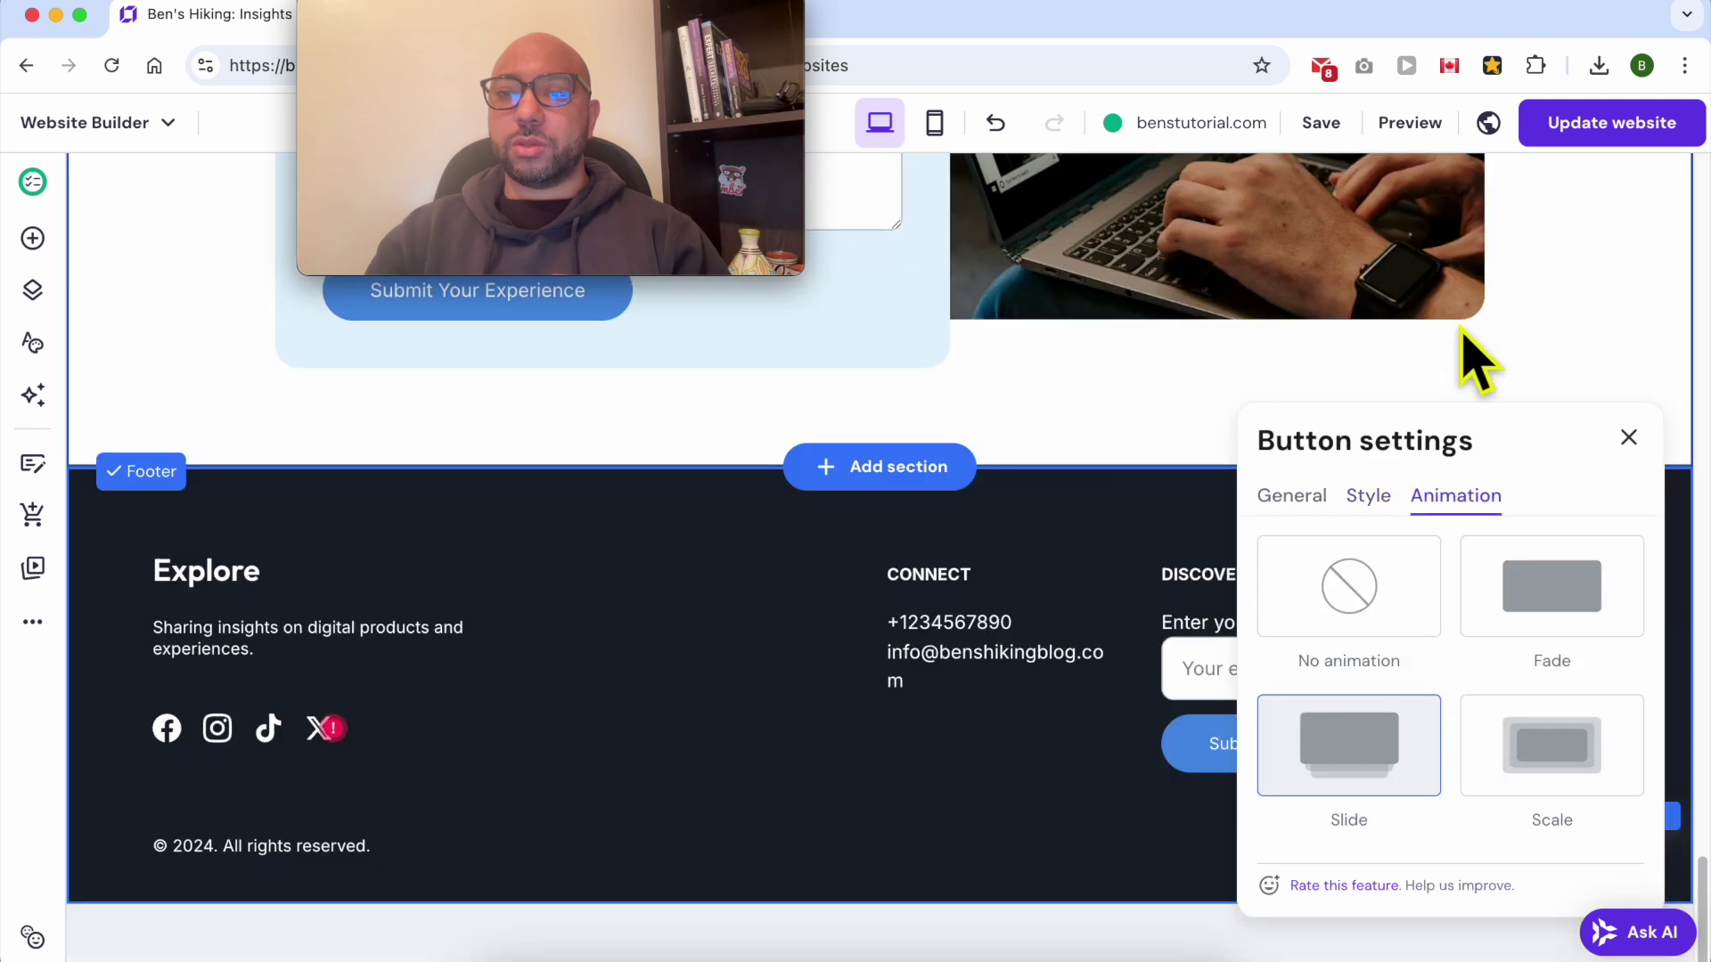
pyautogui.click(1377, 499)
pyautogui.scroll(-1, 1581, 634)
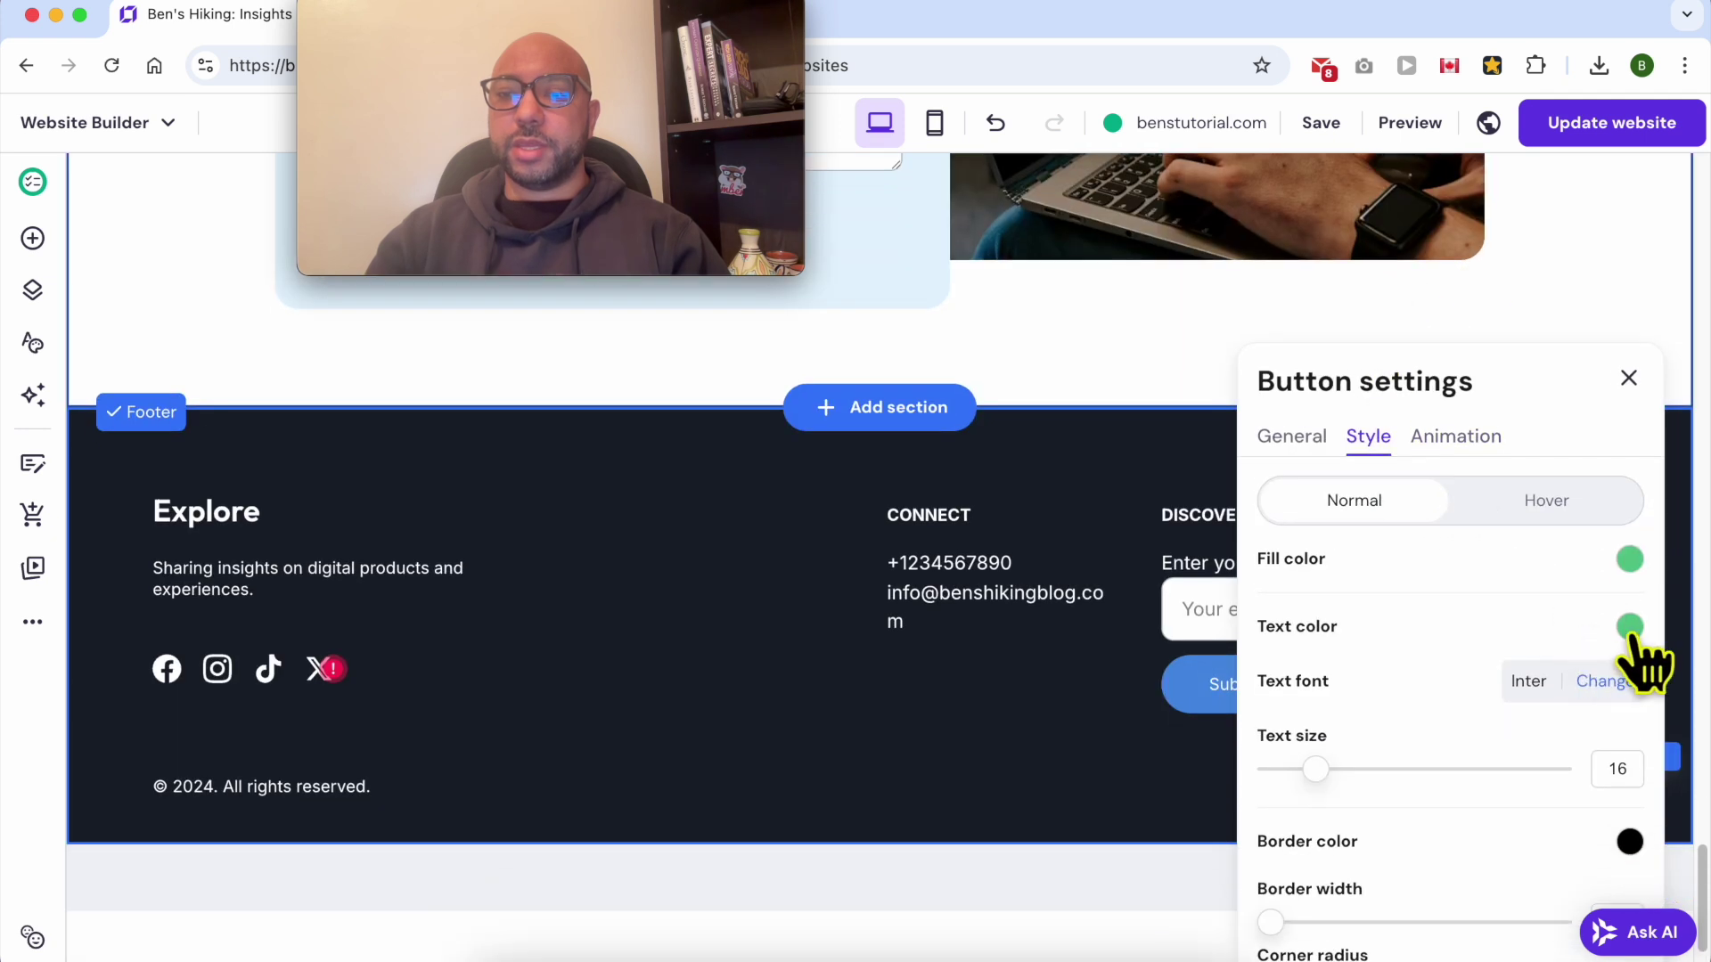
# Step: Make the button text dark and raise its text size to 18
pyautogui.click(1630, 632)
pyautogui.click(1431, 487)
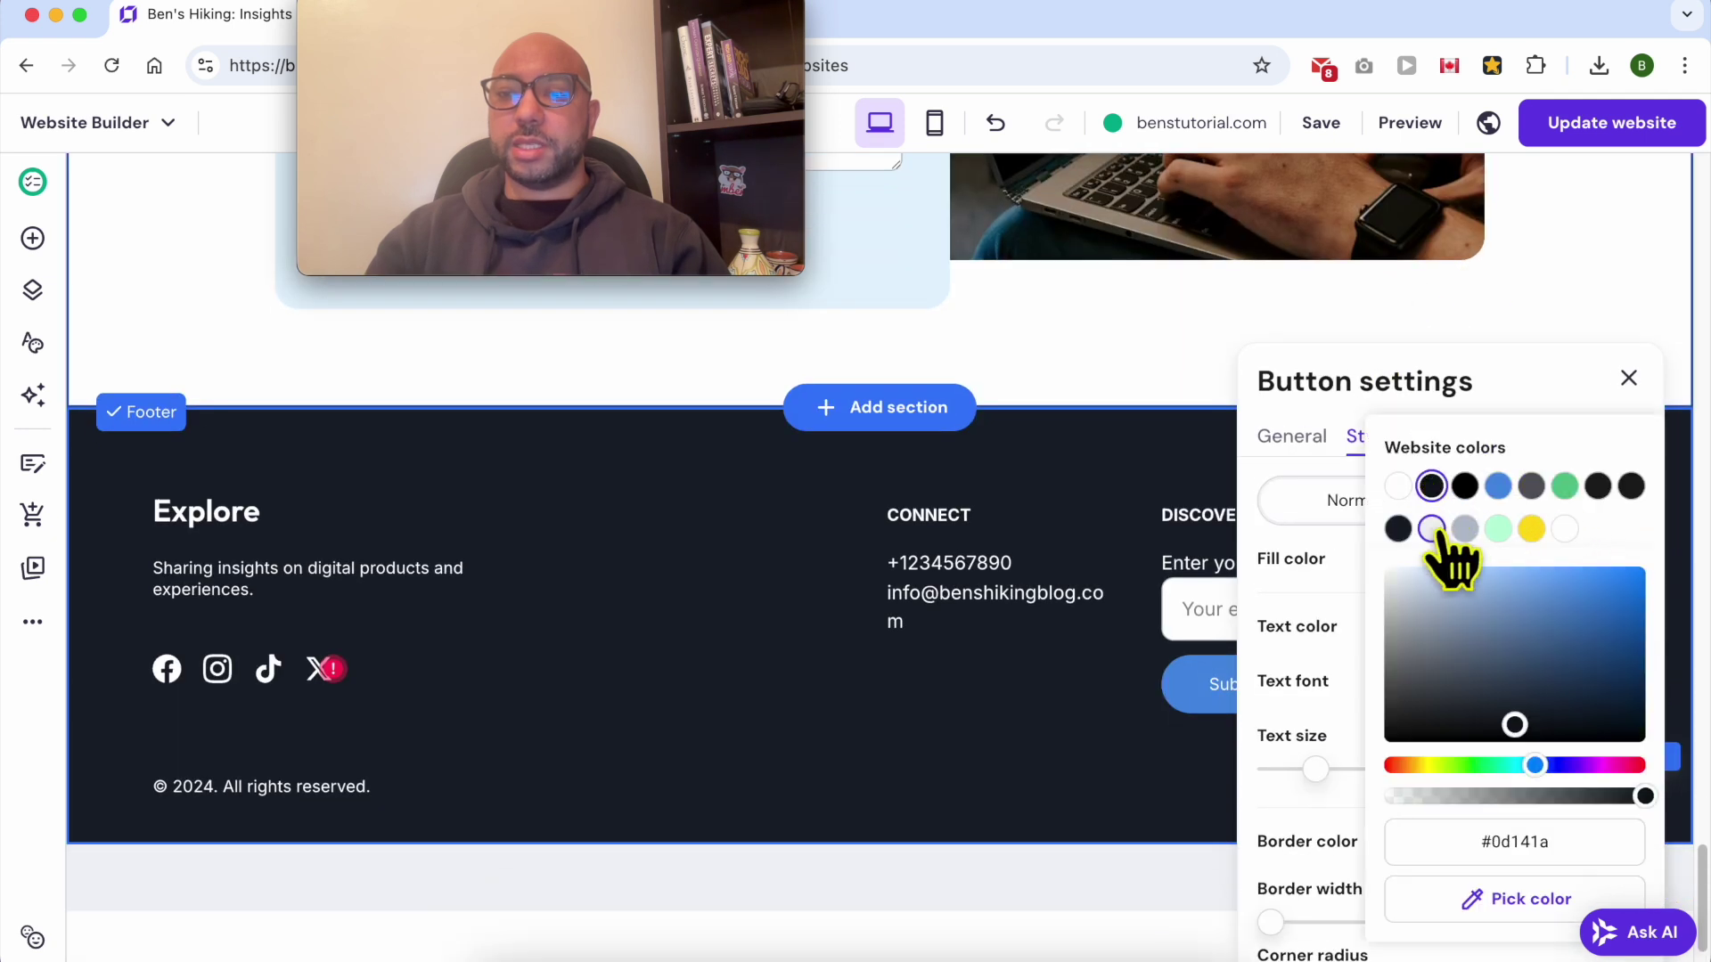
pyautogui.click(1339, 387)
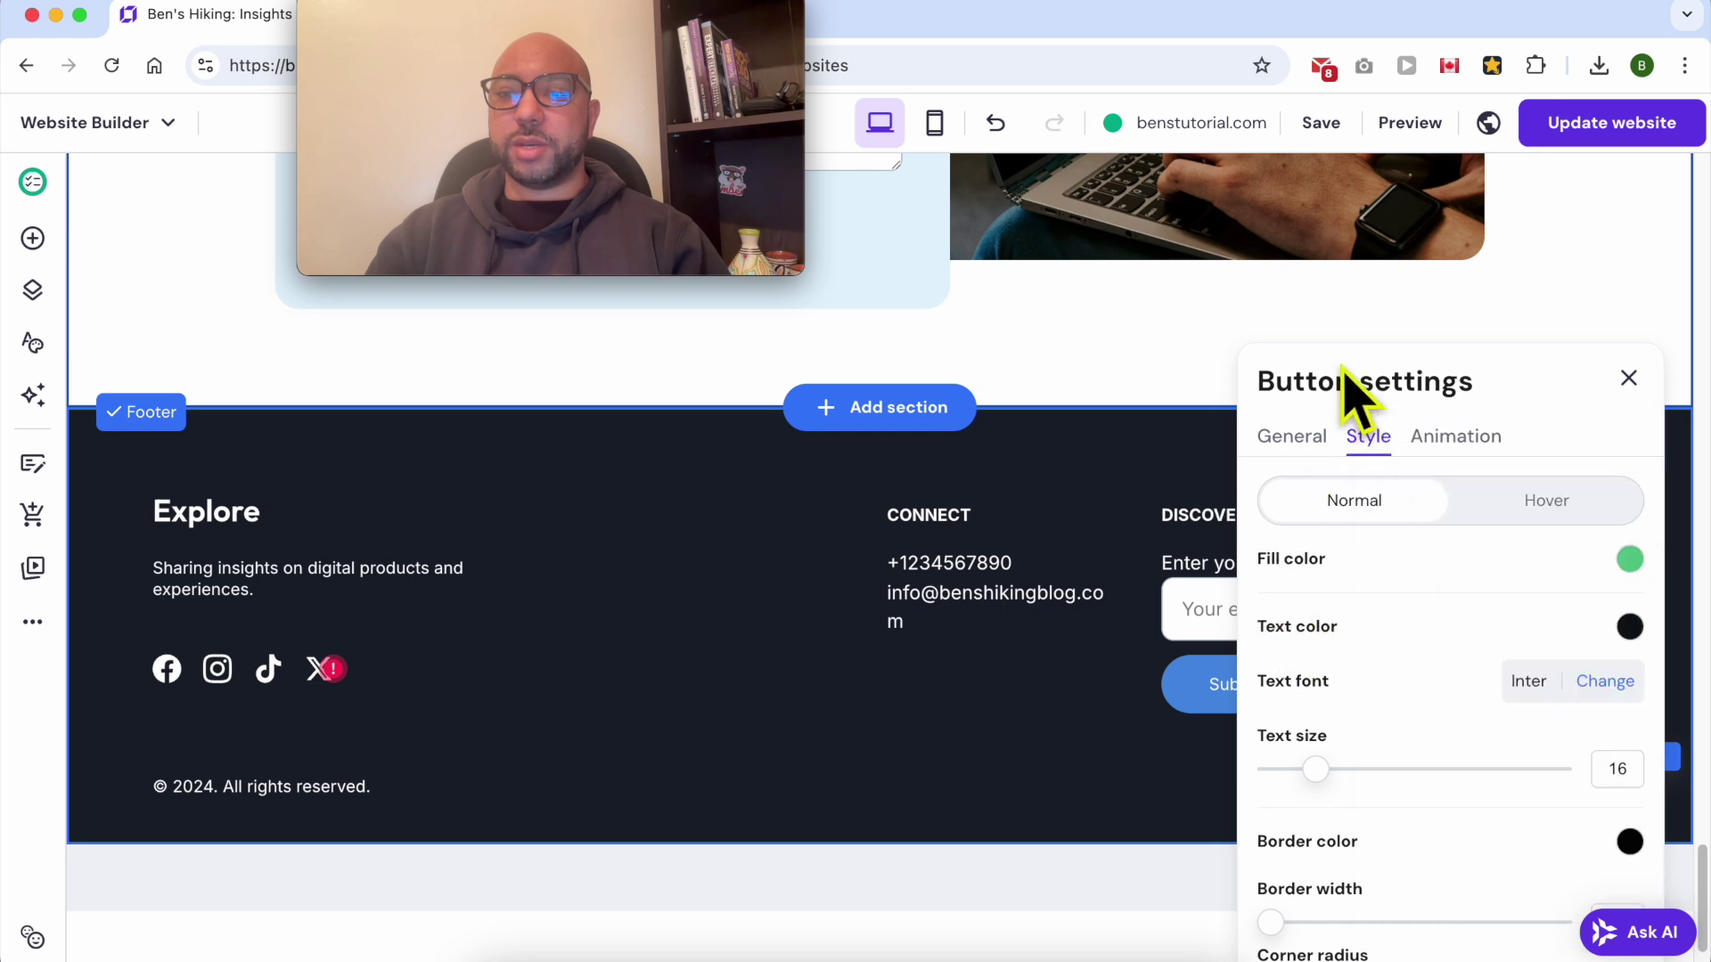
pyautogui.scroll(-1, 1450, 713)
pyautogui.scroll(-2, 1465, 722)
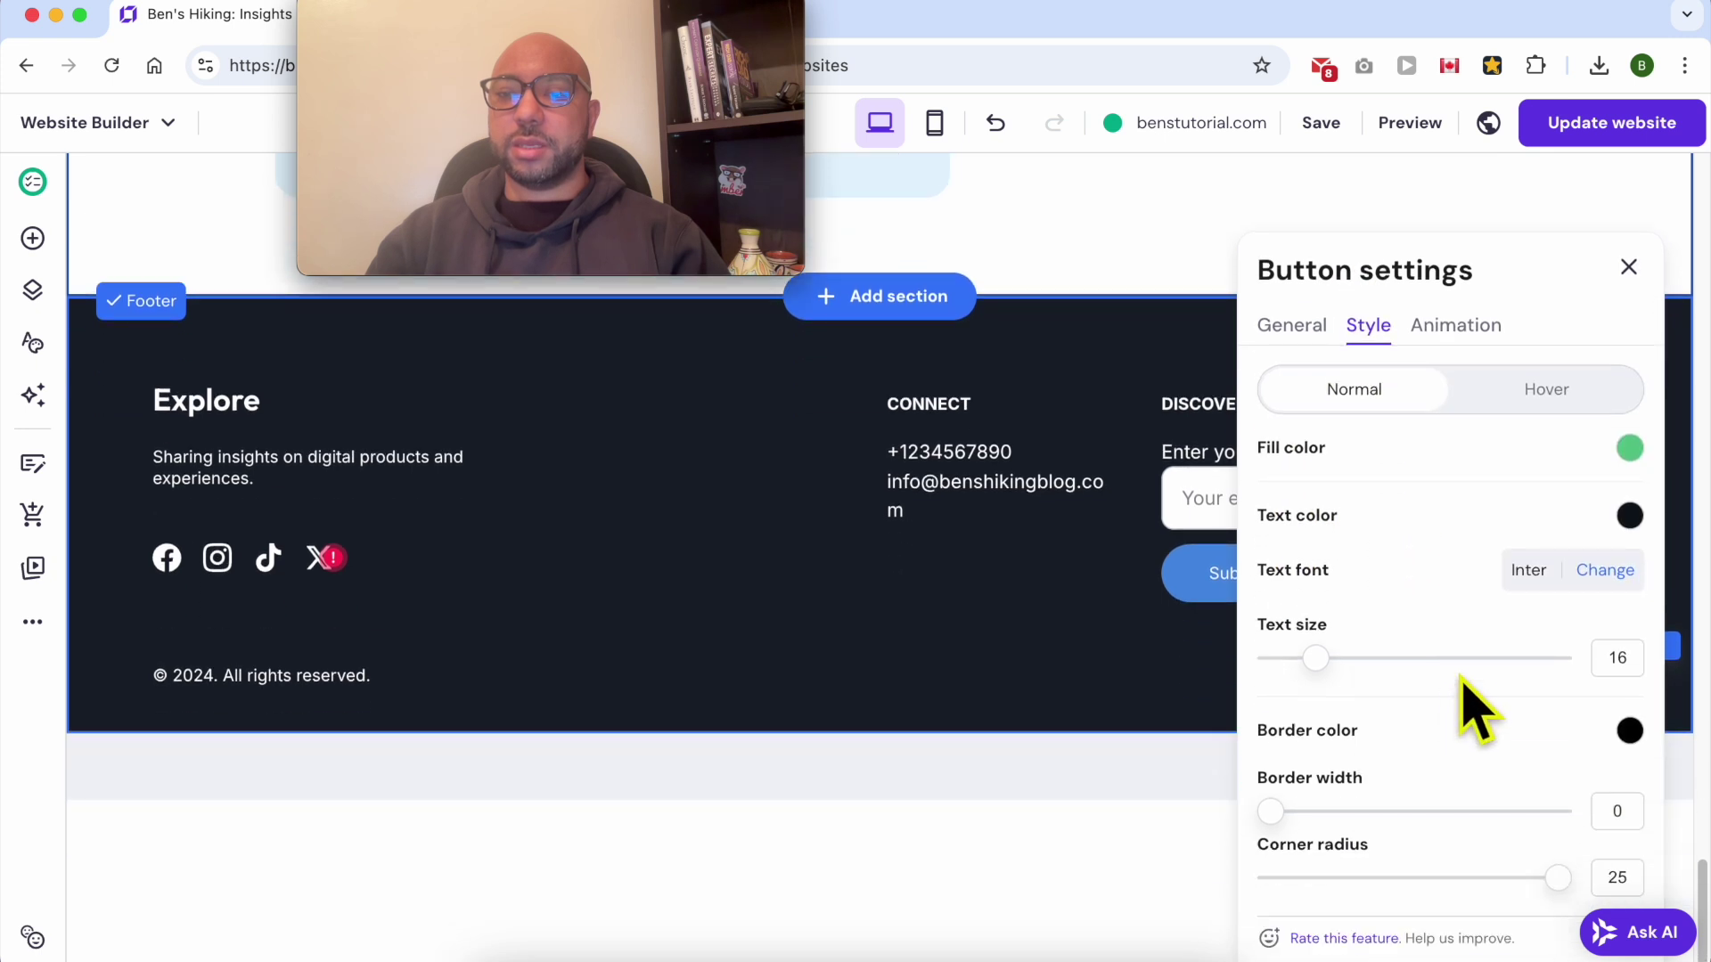
pyautogui.moveTo(1318, 655)
pyautogui.mouseDown()
pyautogui.moveTo(1355, 653)
pyautogui.moveTo(1309, 656)
pyautogui.moveTo(1330, 658)
pyautogui.mouseUp()
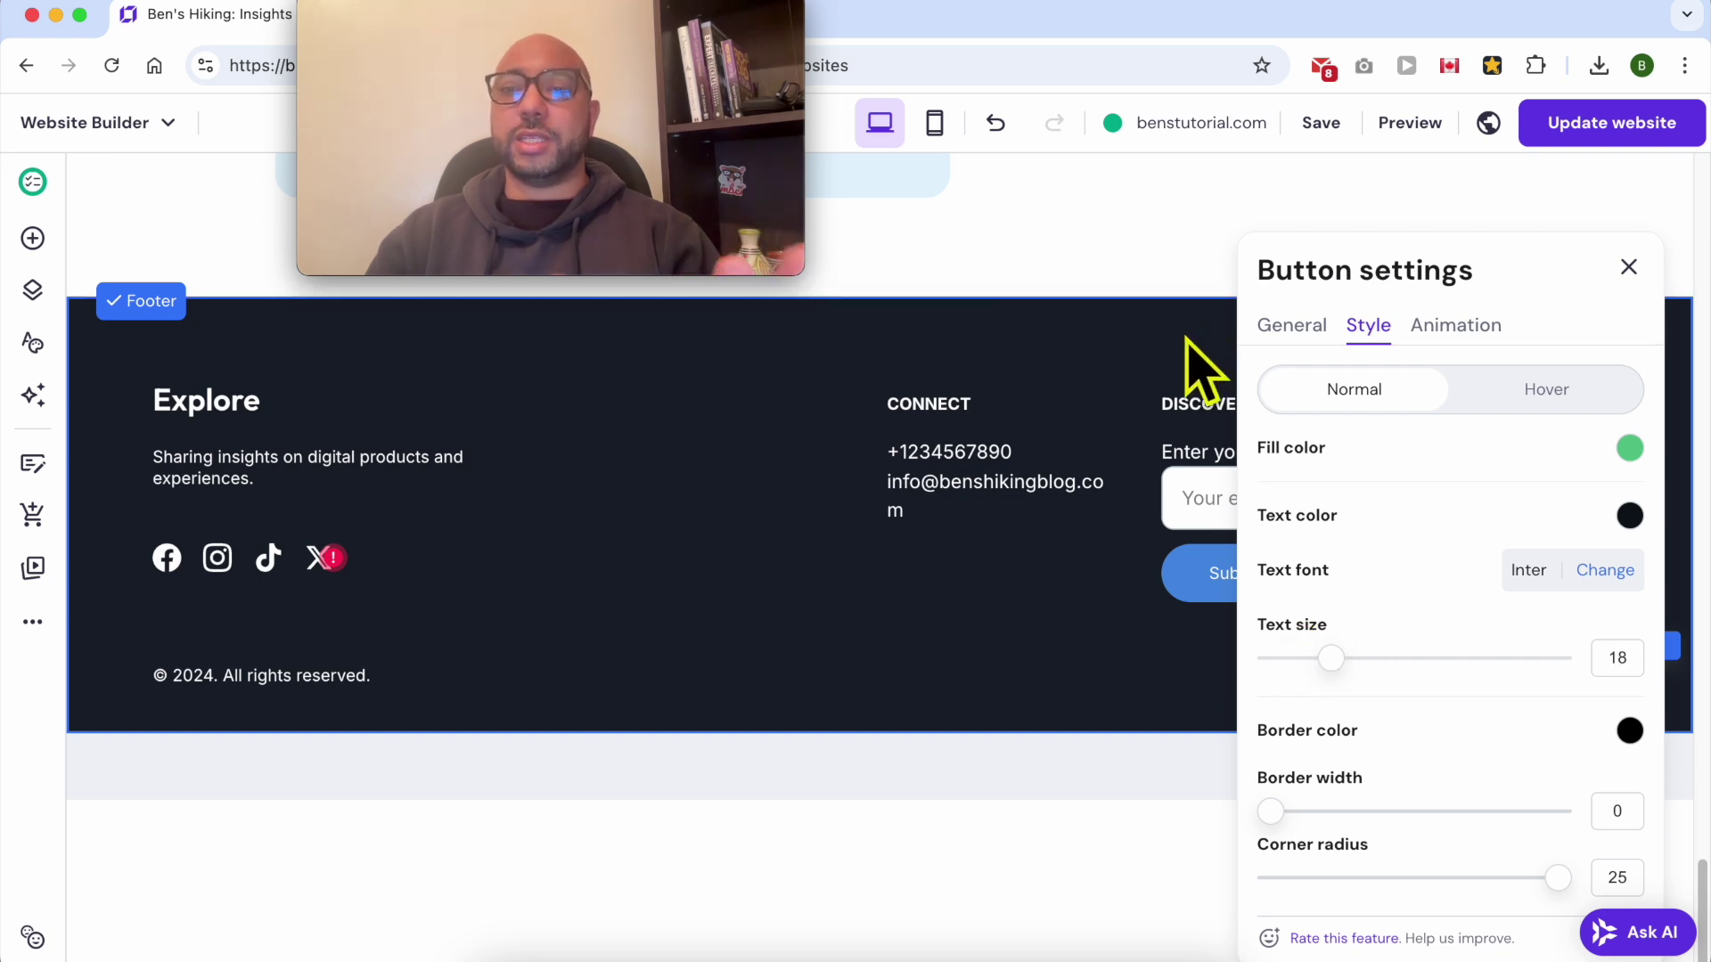
pyautogui.click(1198, 365)
pyautogui.scroll(2, 1201, 368)
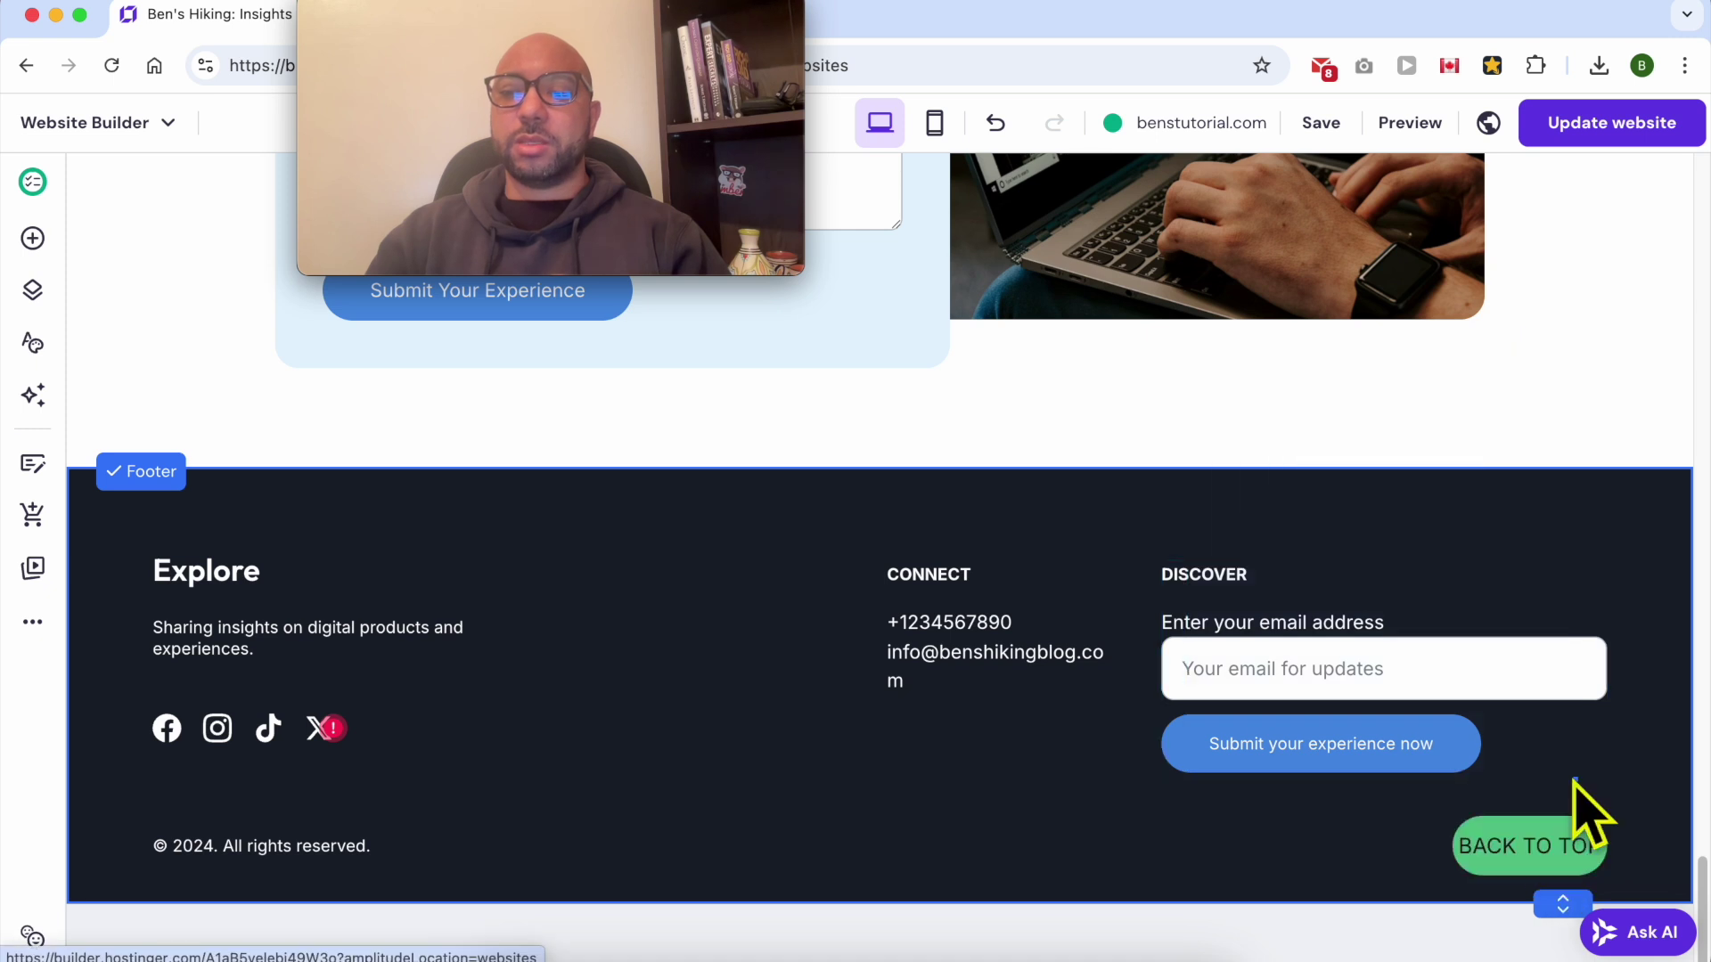
# Step: Move the button to the footer's bottom centre and relabel it 'Back to Top'
pyautogui.moveTo(1558, 863); pyautogui.dragTo(869, 887)
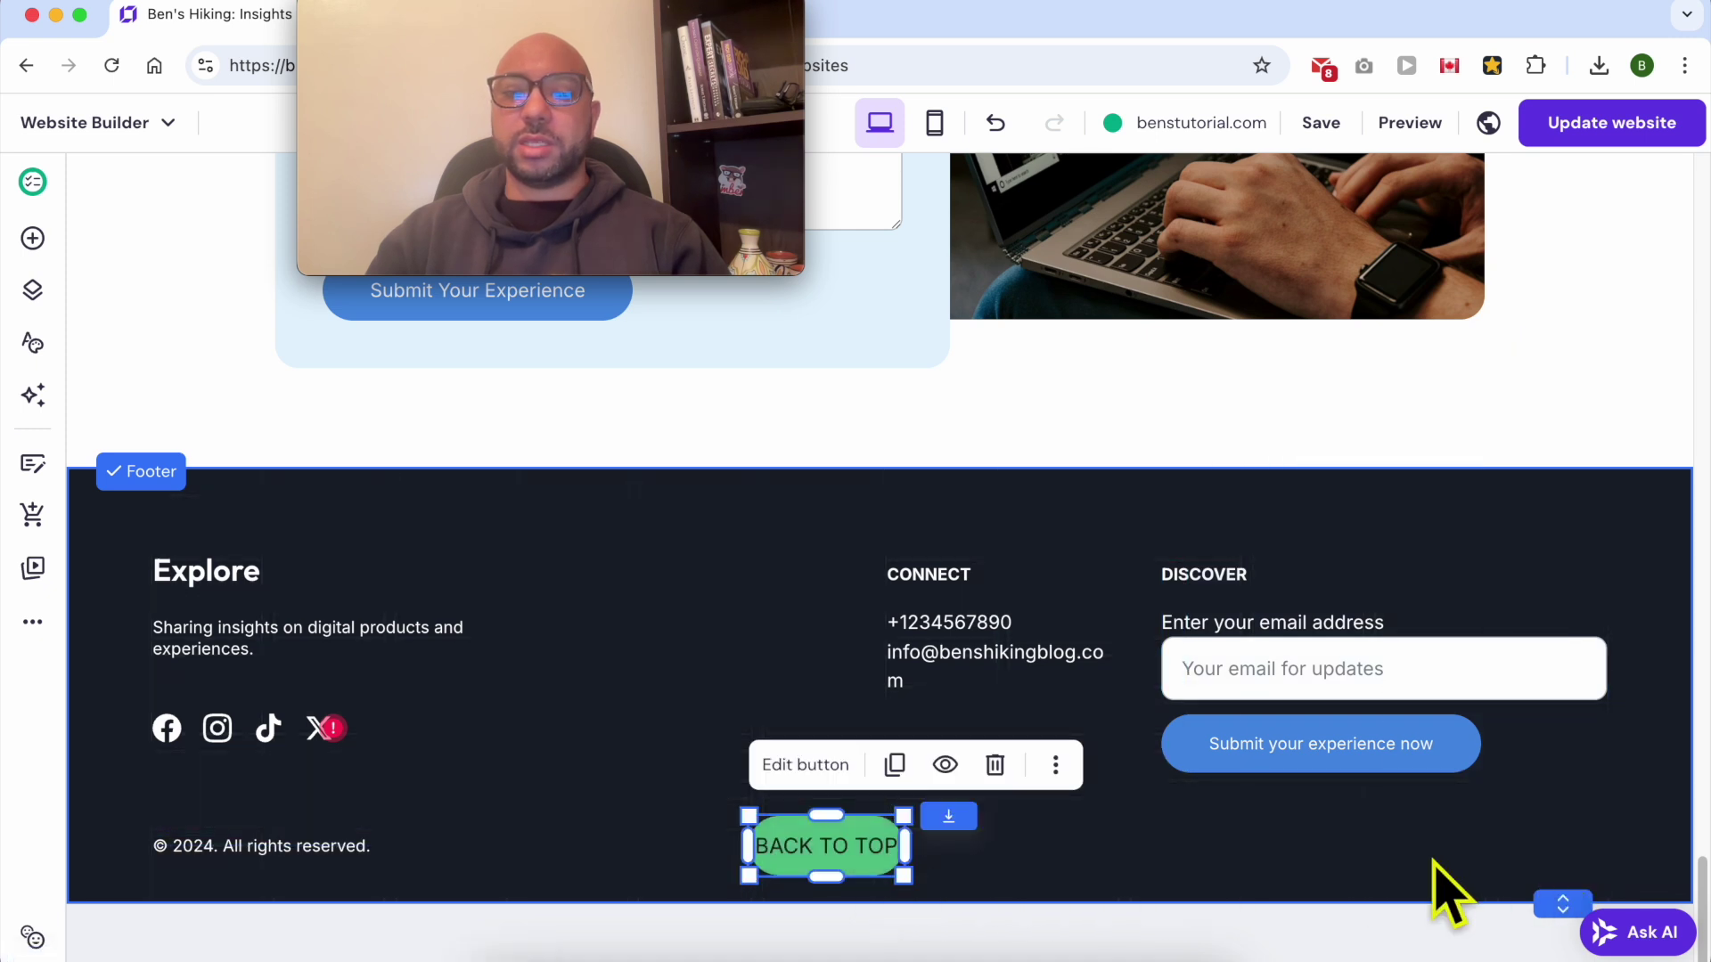
pyautogui.click(807, 768)
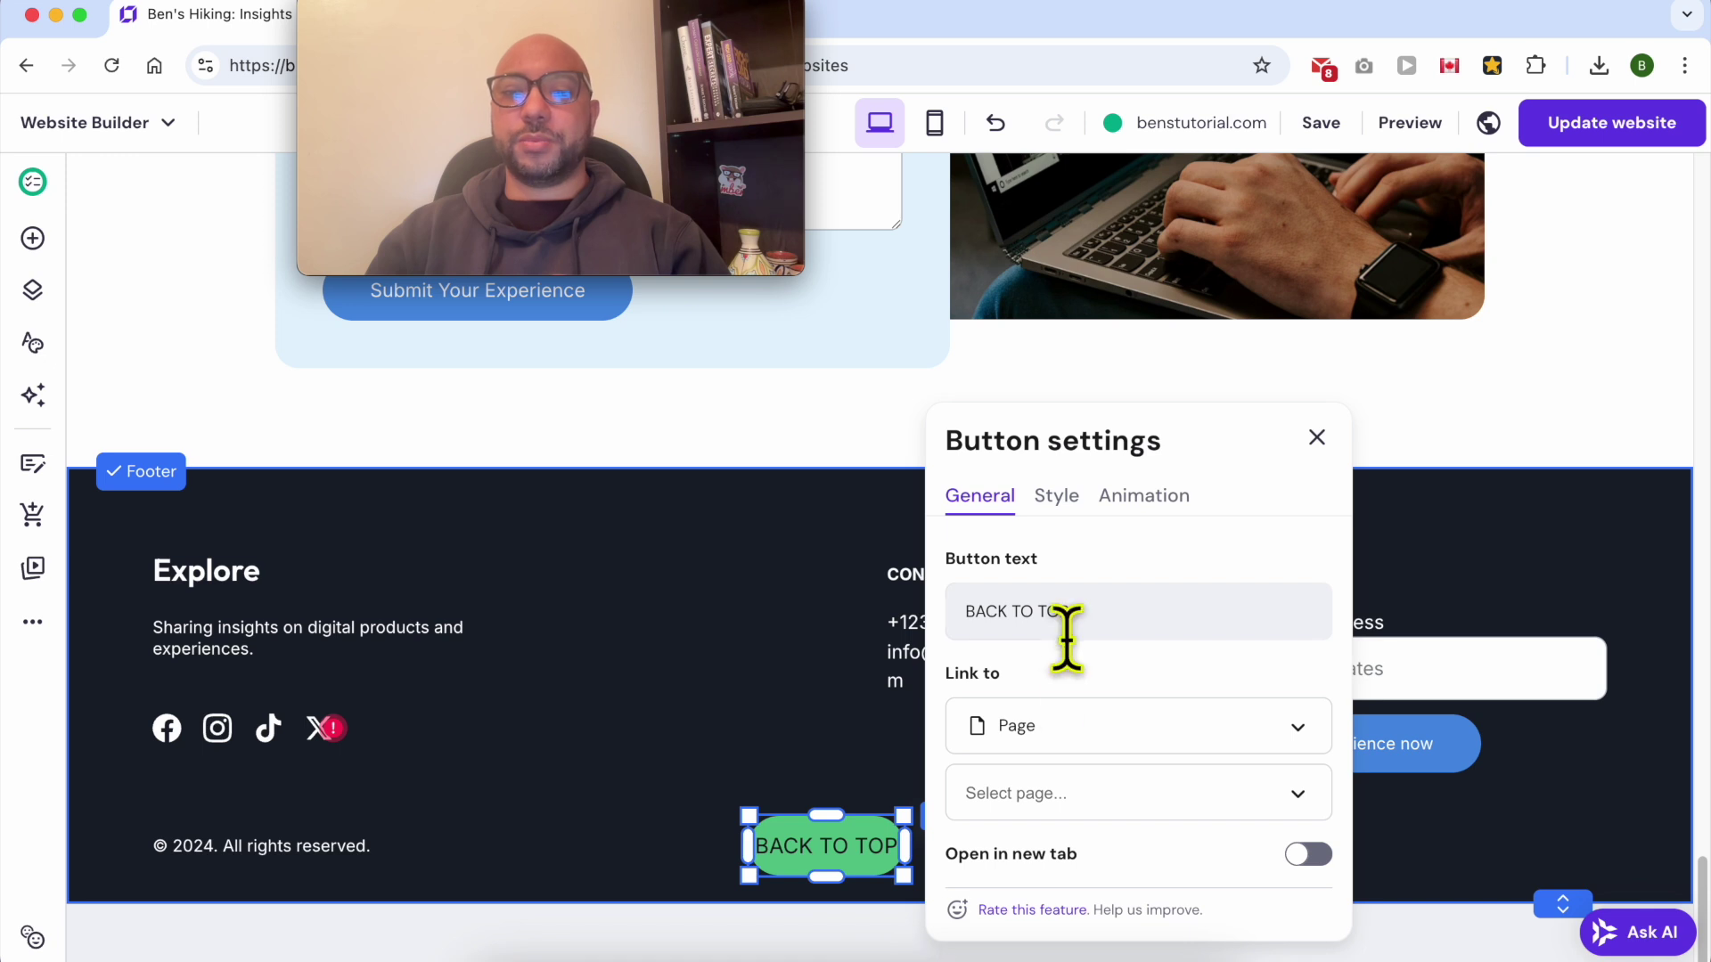
pyautogui.click(1077, 611)
pyautogui.press('super+a')
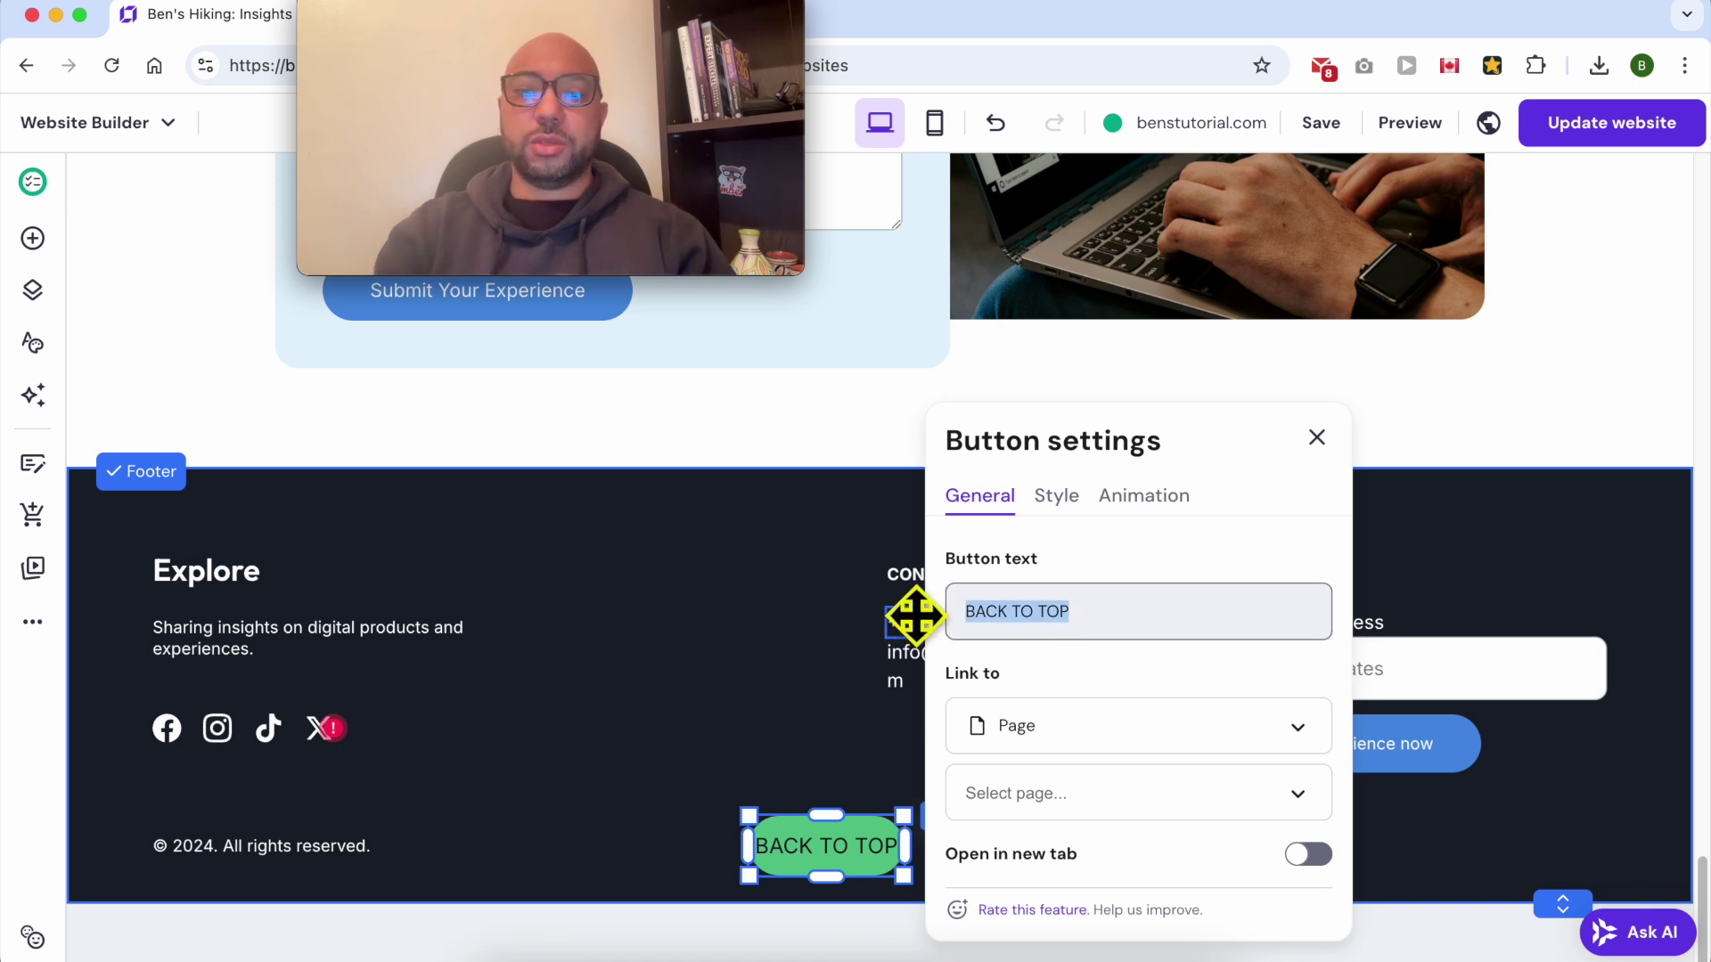
pyautogui.write('Ba')
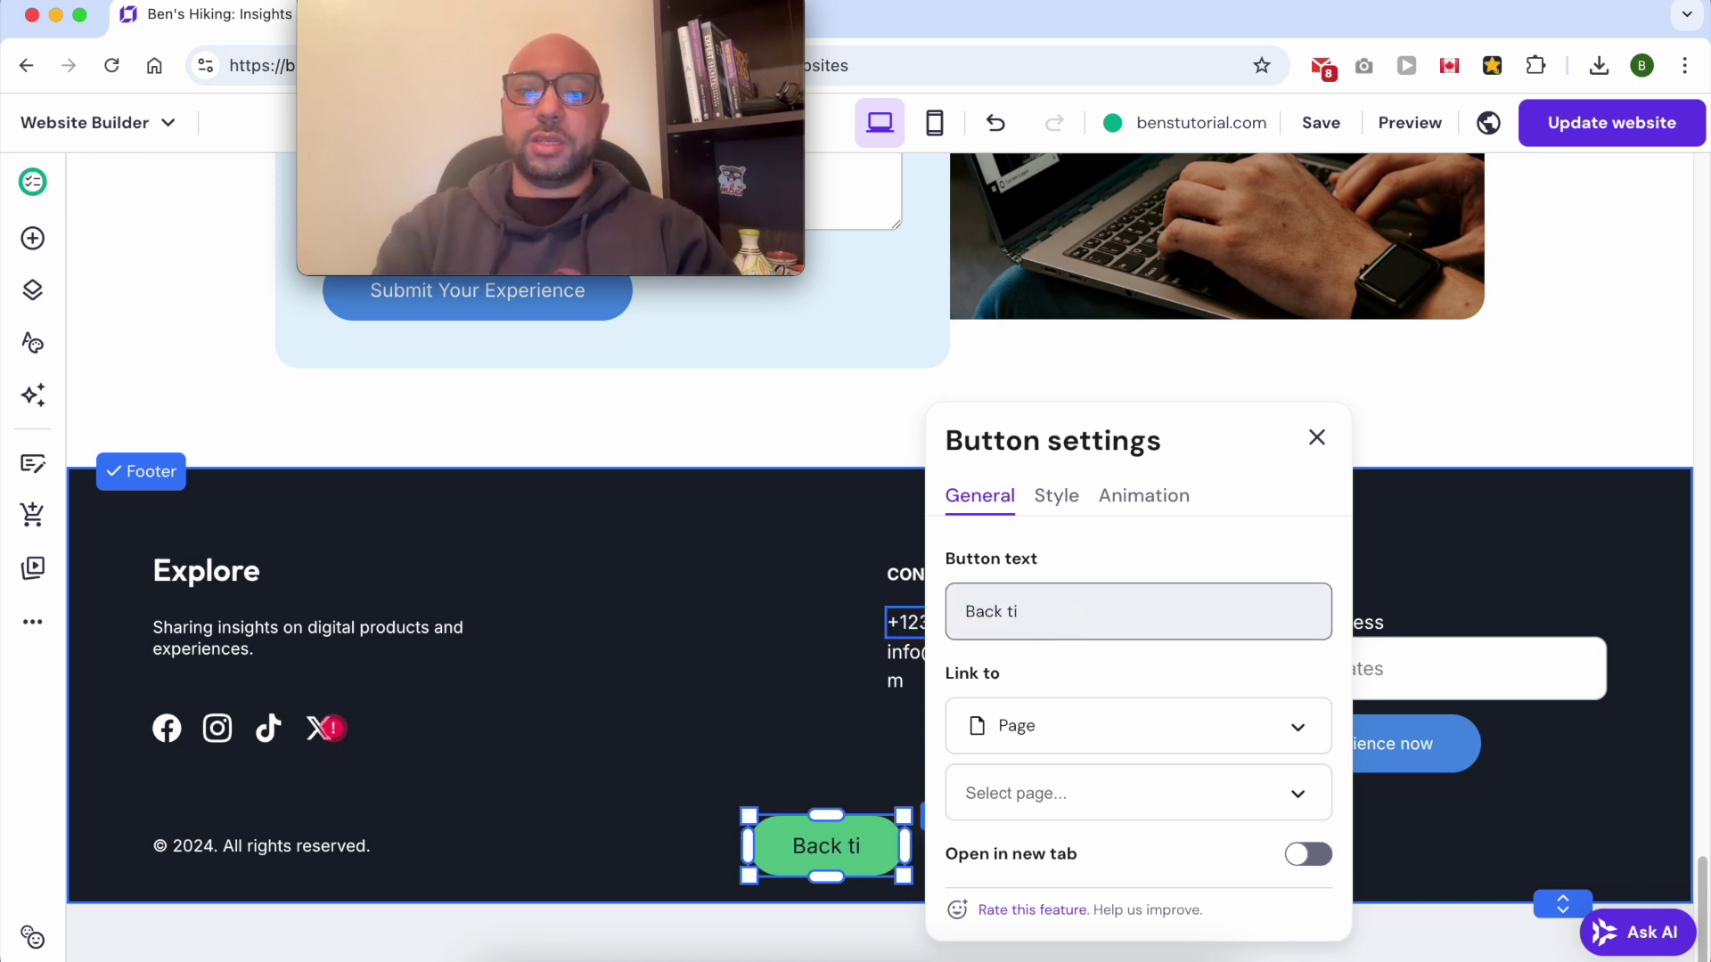
pyautogui.write('ck to To')
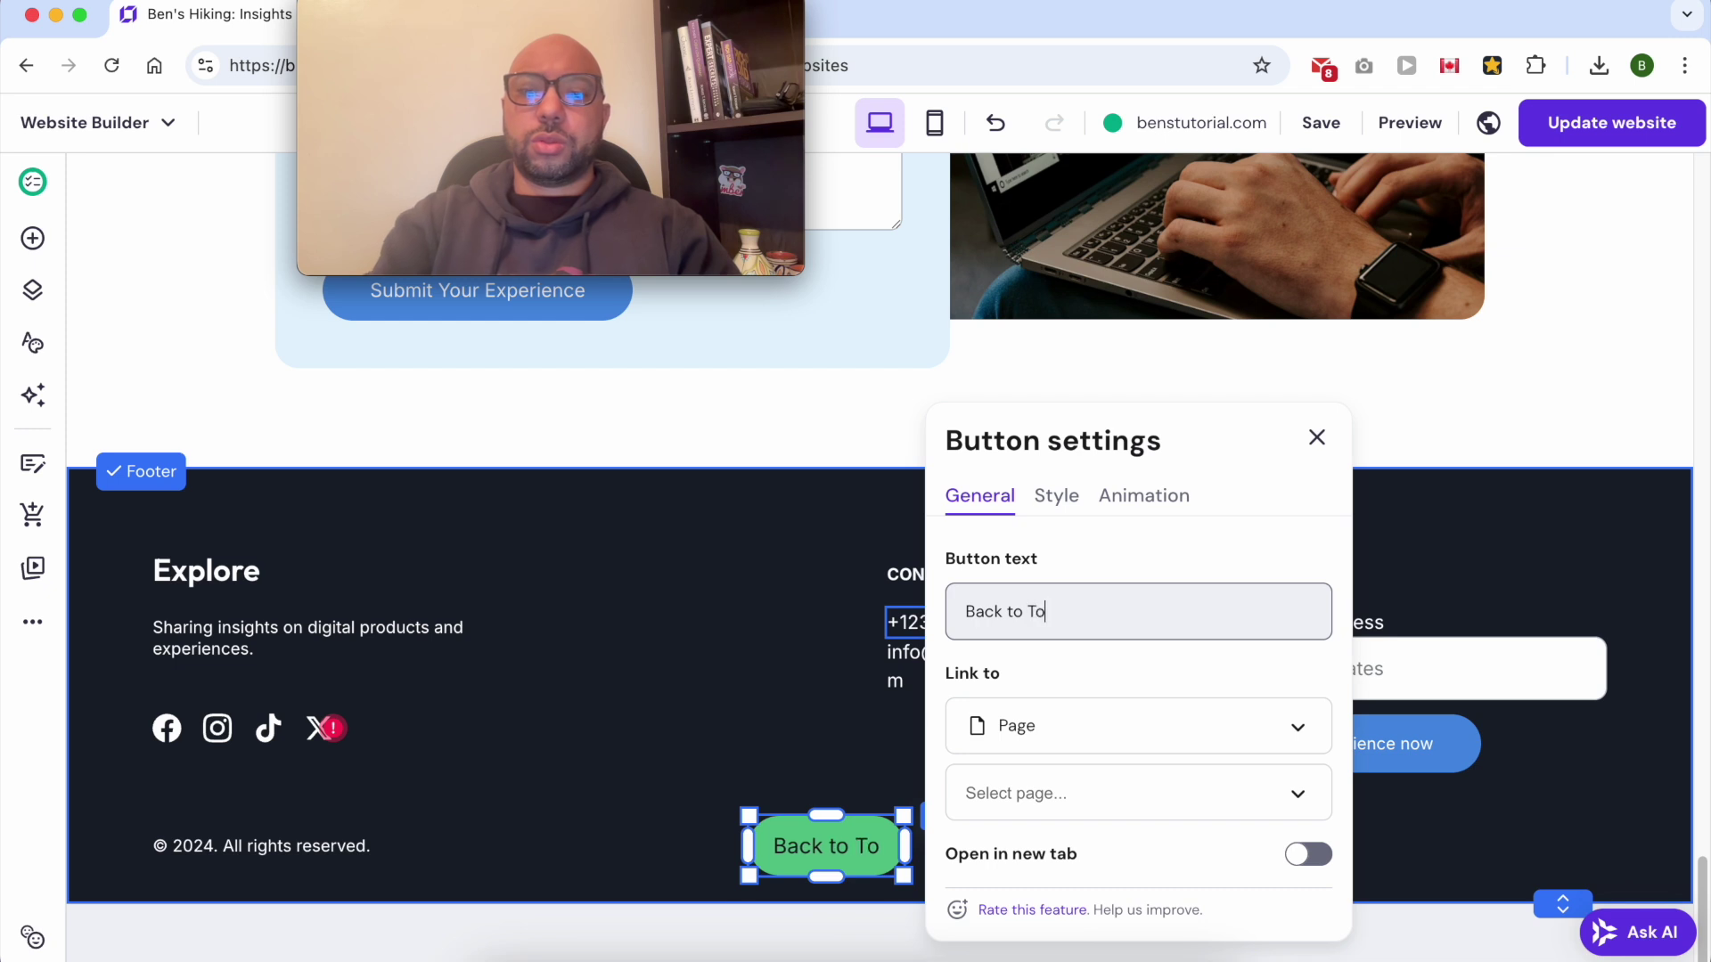
pyautogui.write('p')
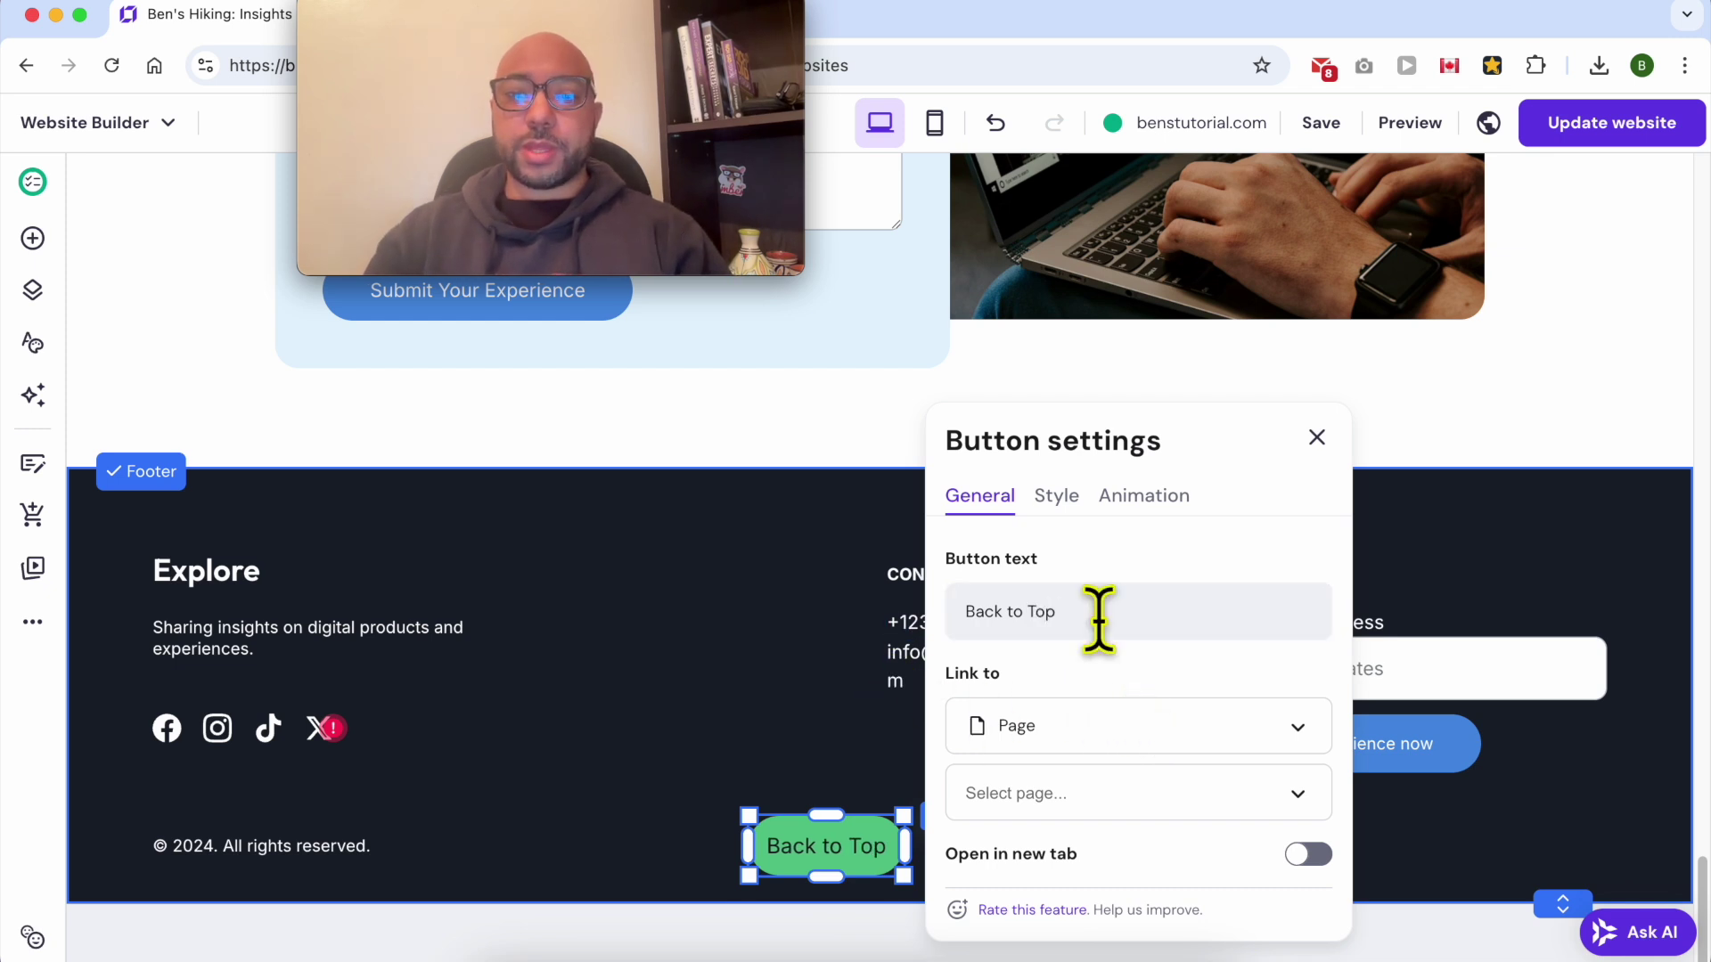
pyautogui.click(1056, 495)
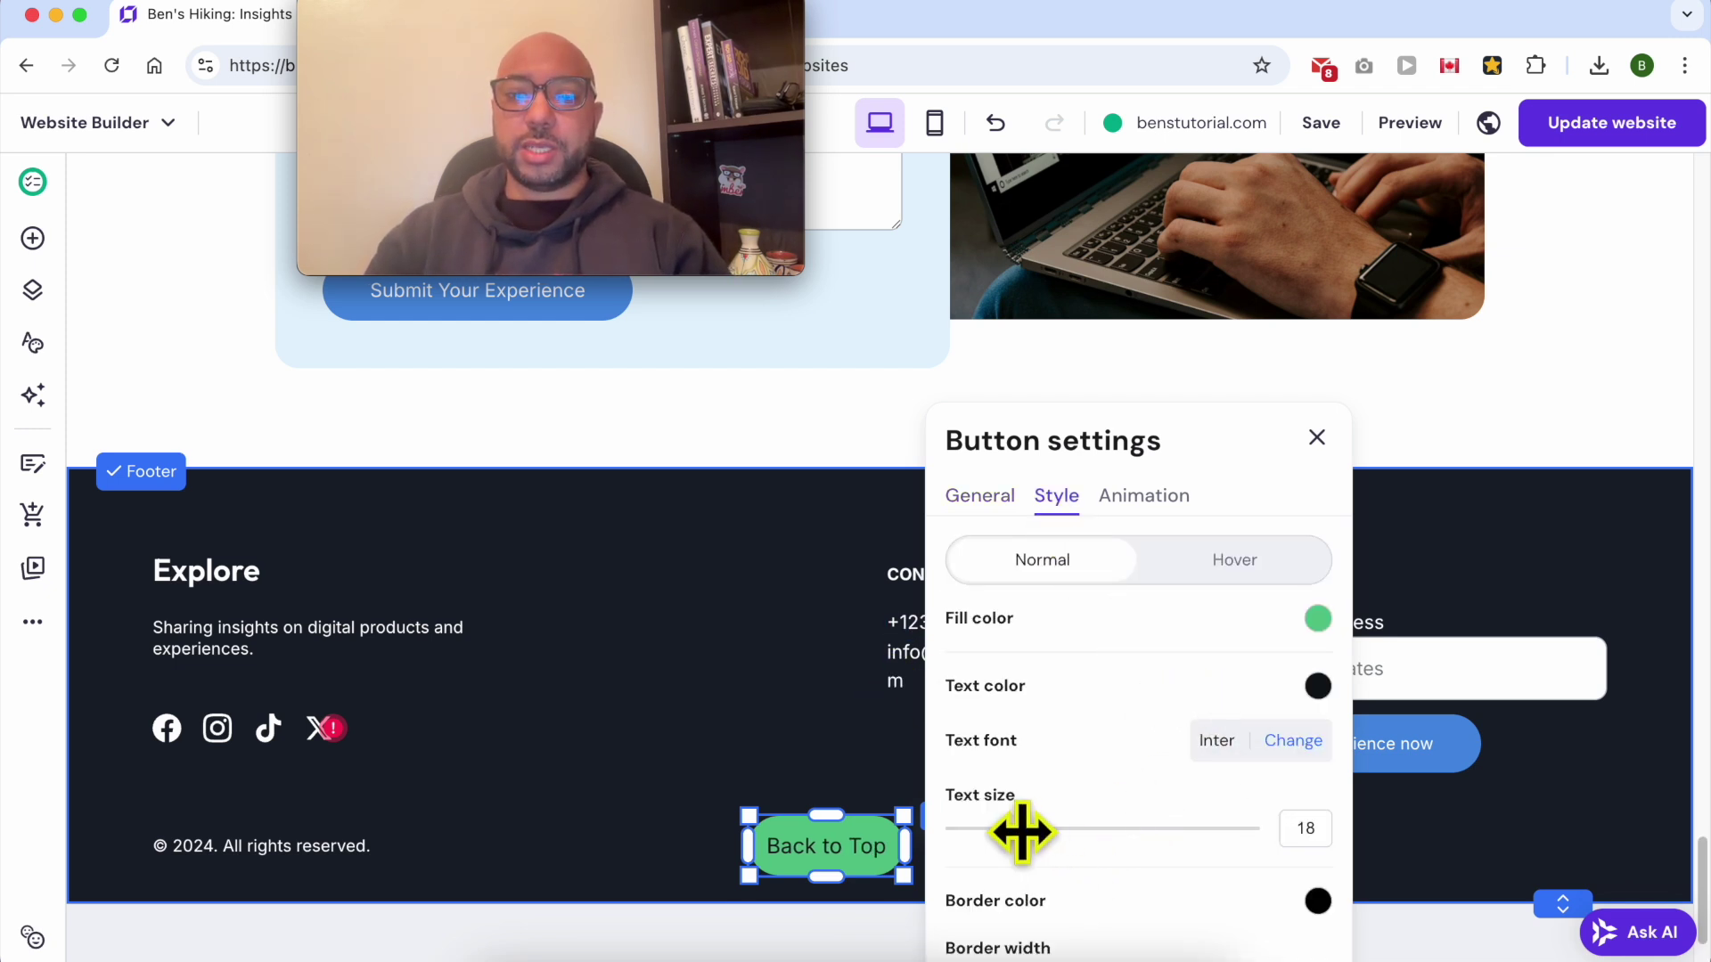
# Step: Give Back to Top text size 17, a red width-3 border and corner radius 5
pyautogui.moveTo(1022, 832)
pyautogui.mouseDown()
pyautogui.moveTo(1058, 825)
pyautogui.moveTo(997, 825)
pyautogui.moveTo(1014, 827)
pyautogui.mouseUp()
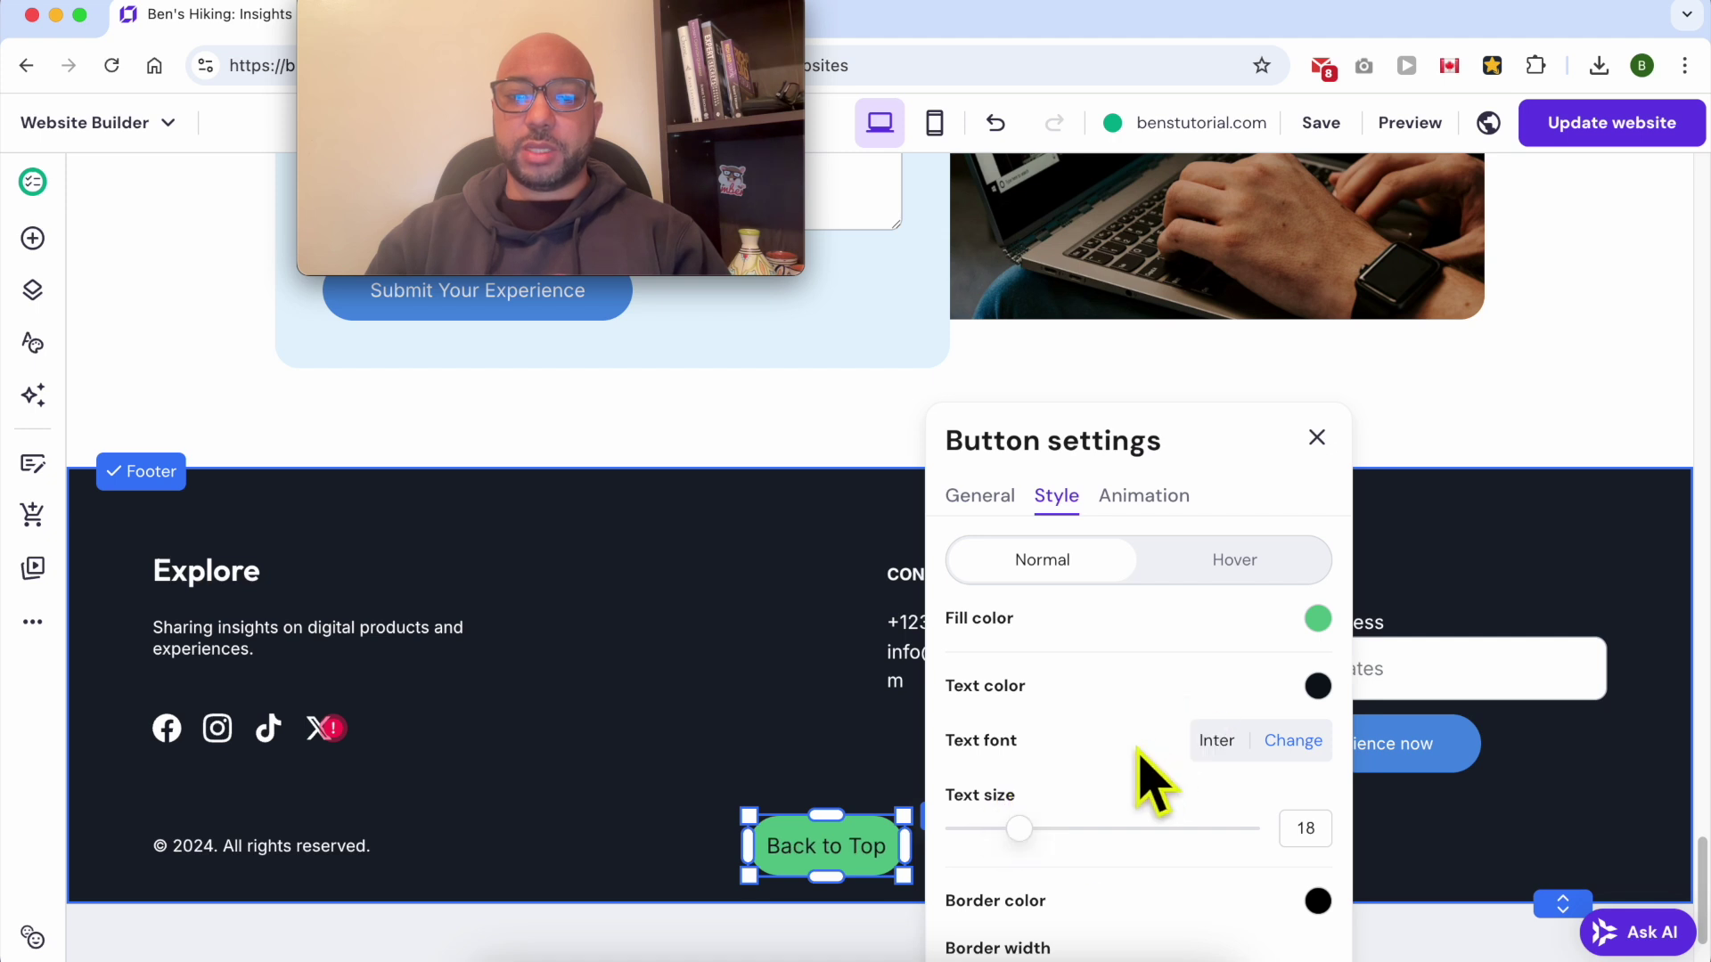
pyautogui.scroll(-3, 1109, 793)
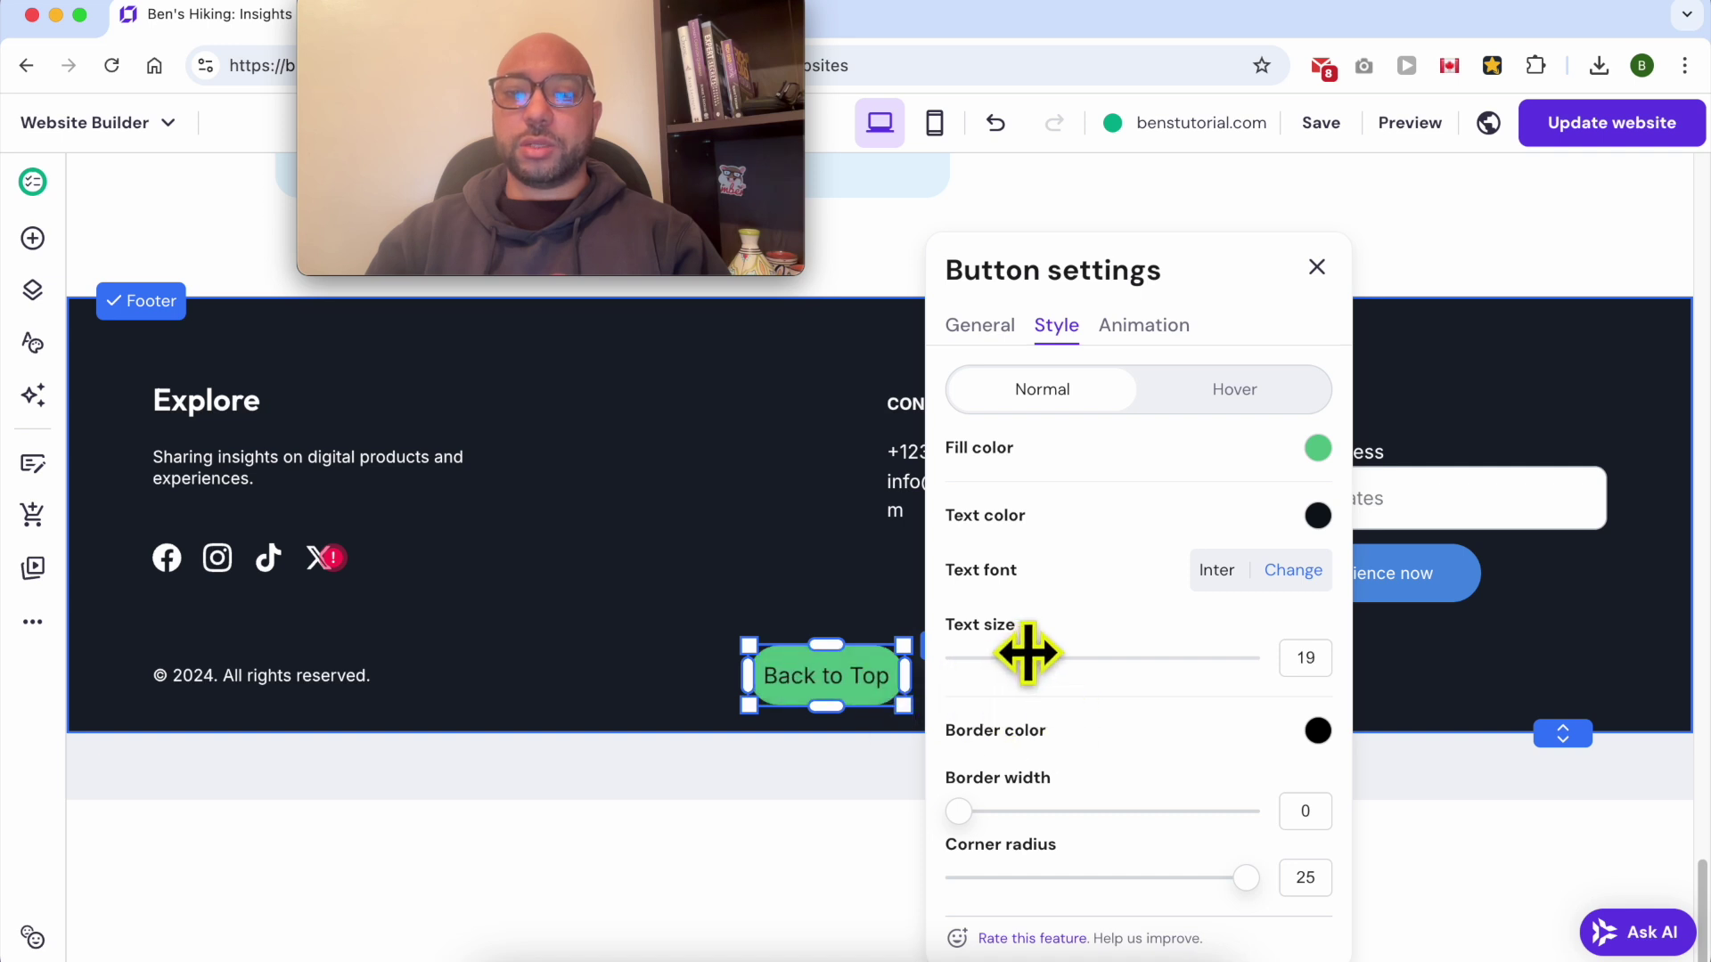
pyautogui.moveTo(1027, 653); pyautogui.dragTo(1013, 655)
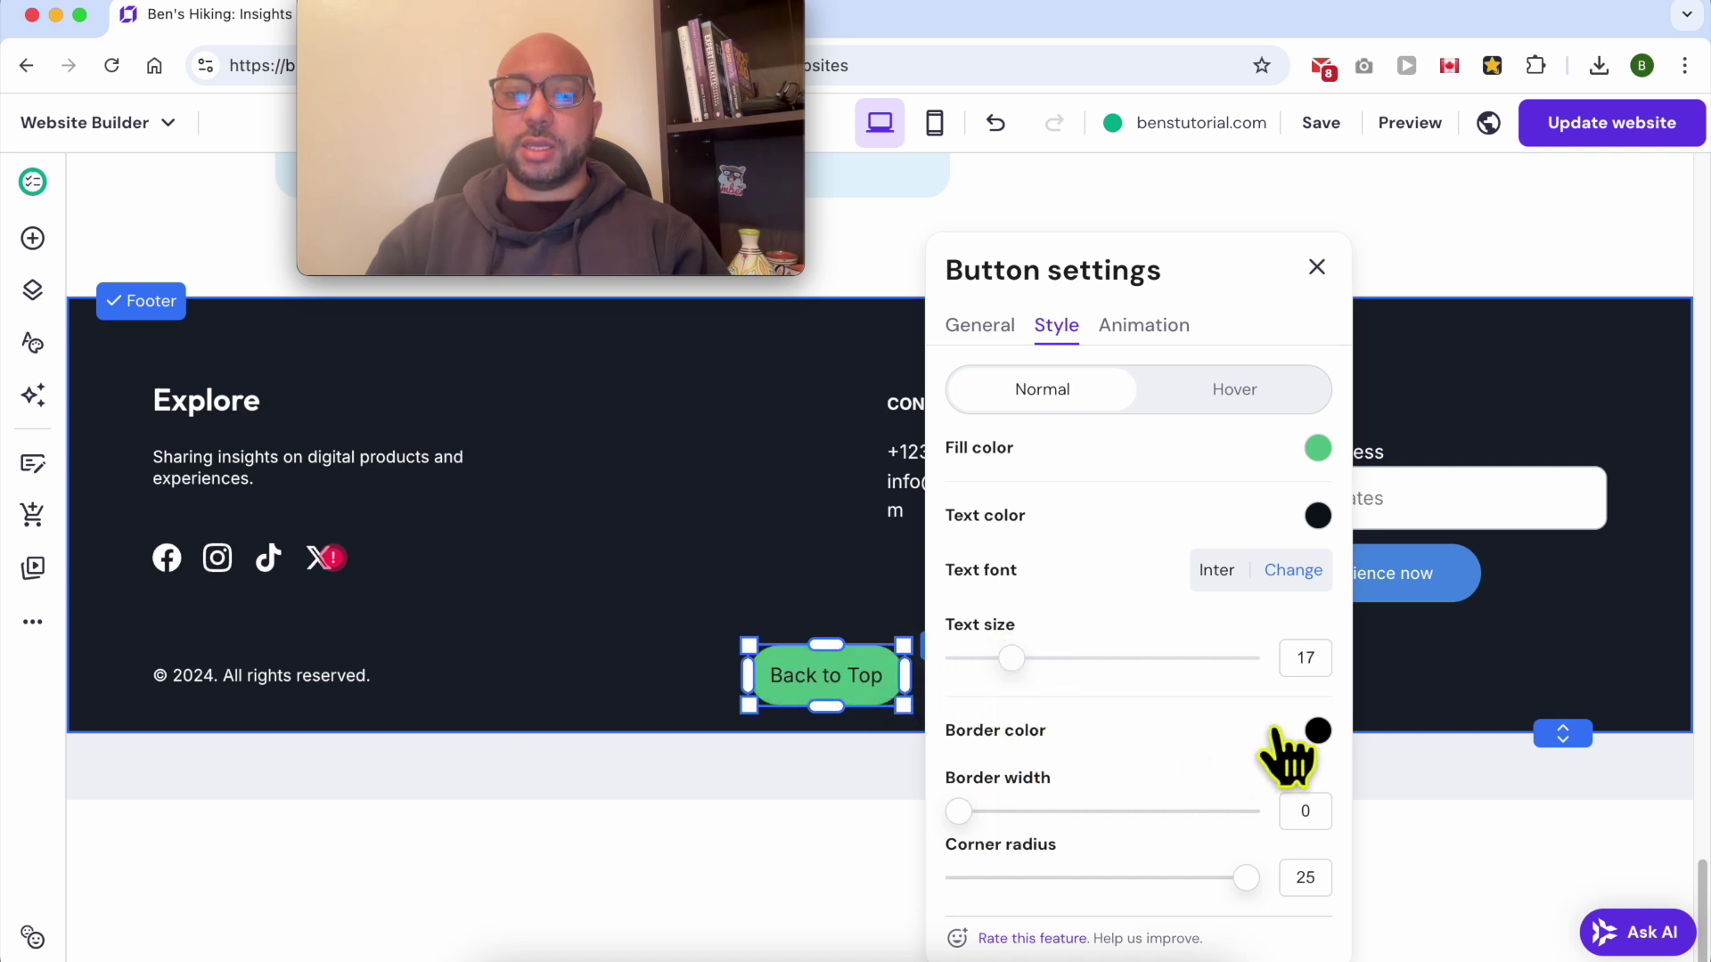
pyautogui.click(1320, 732)
pyautogui.click(1609, 575)
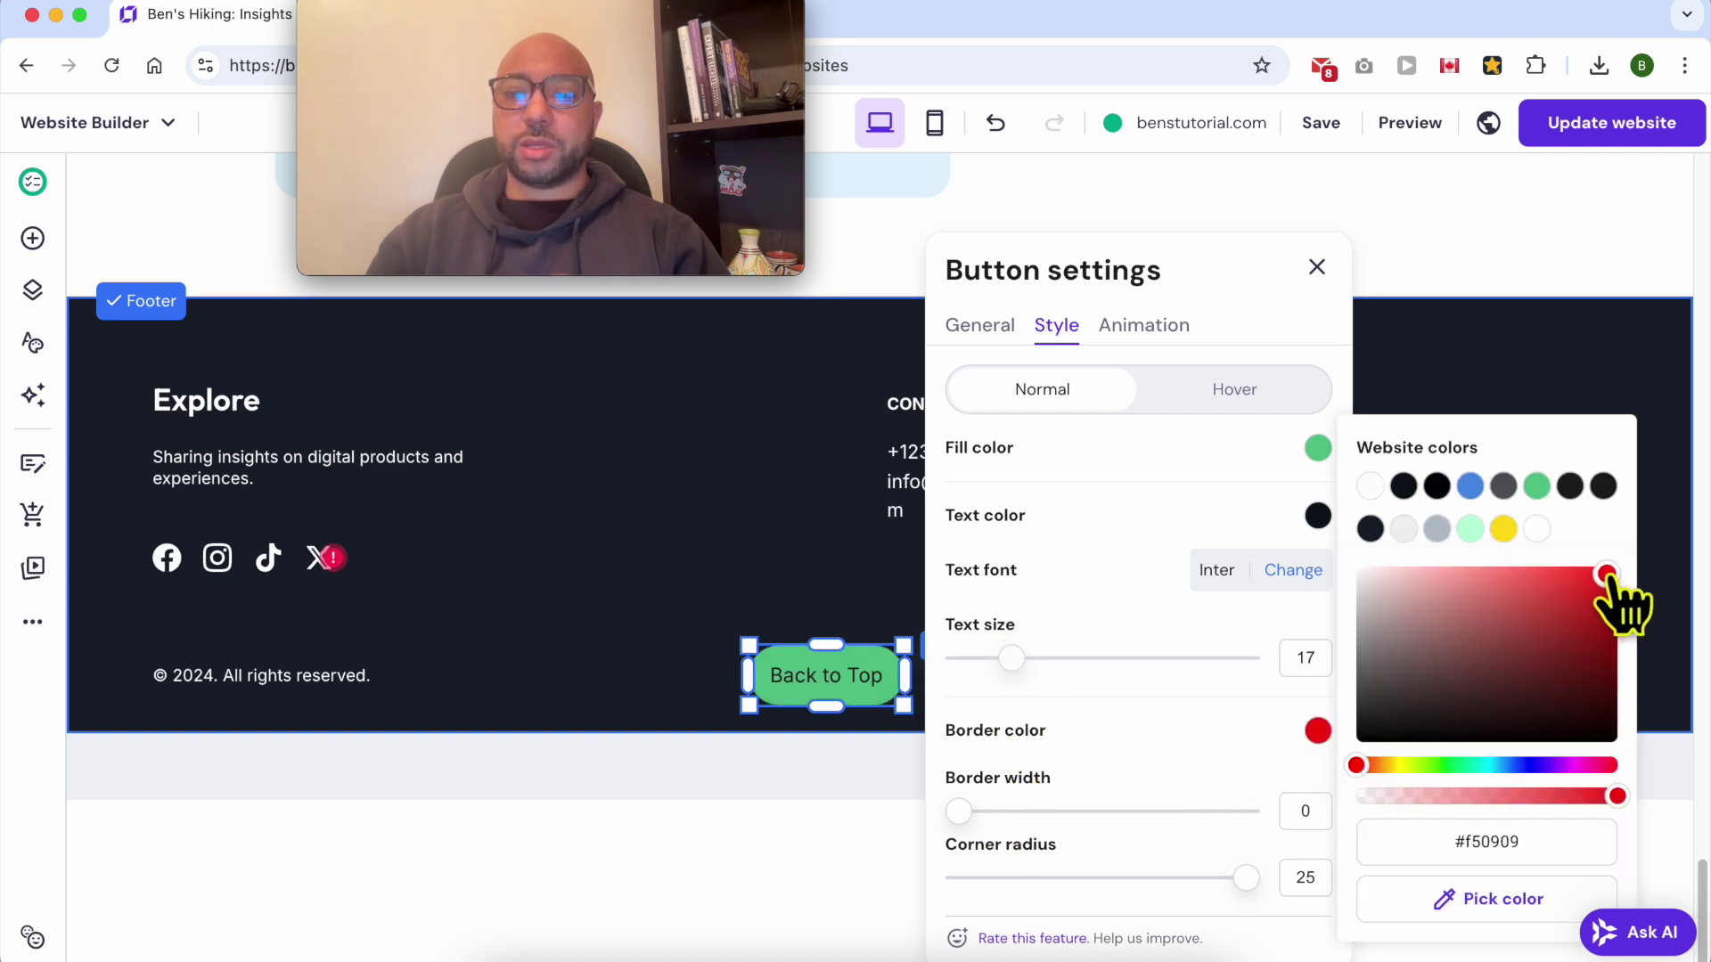
pyautogui.click(1136, 726)
pyautogui.moveTo(974, 810); pyautogui.dragTo(1044, 811)
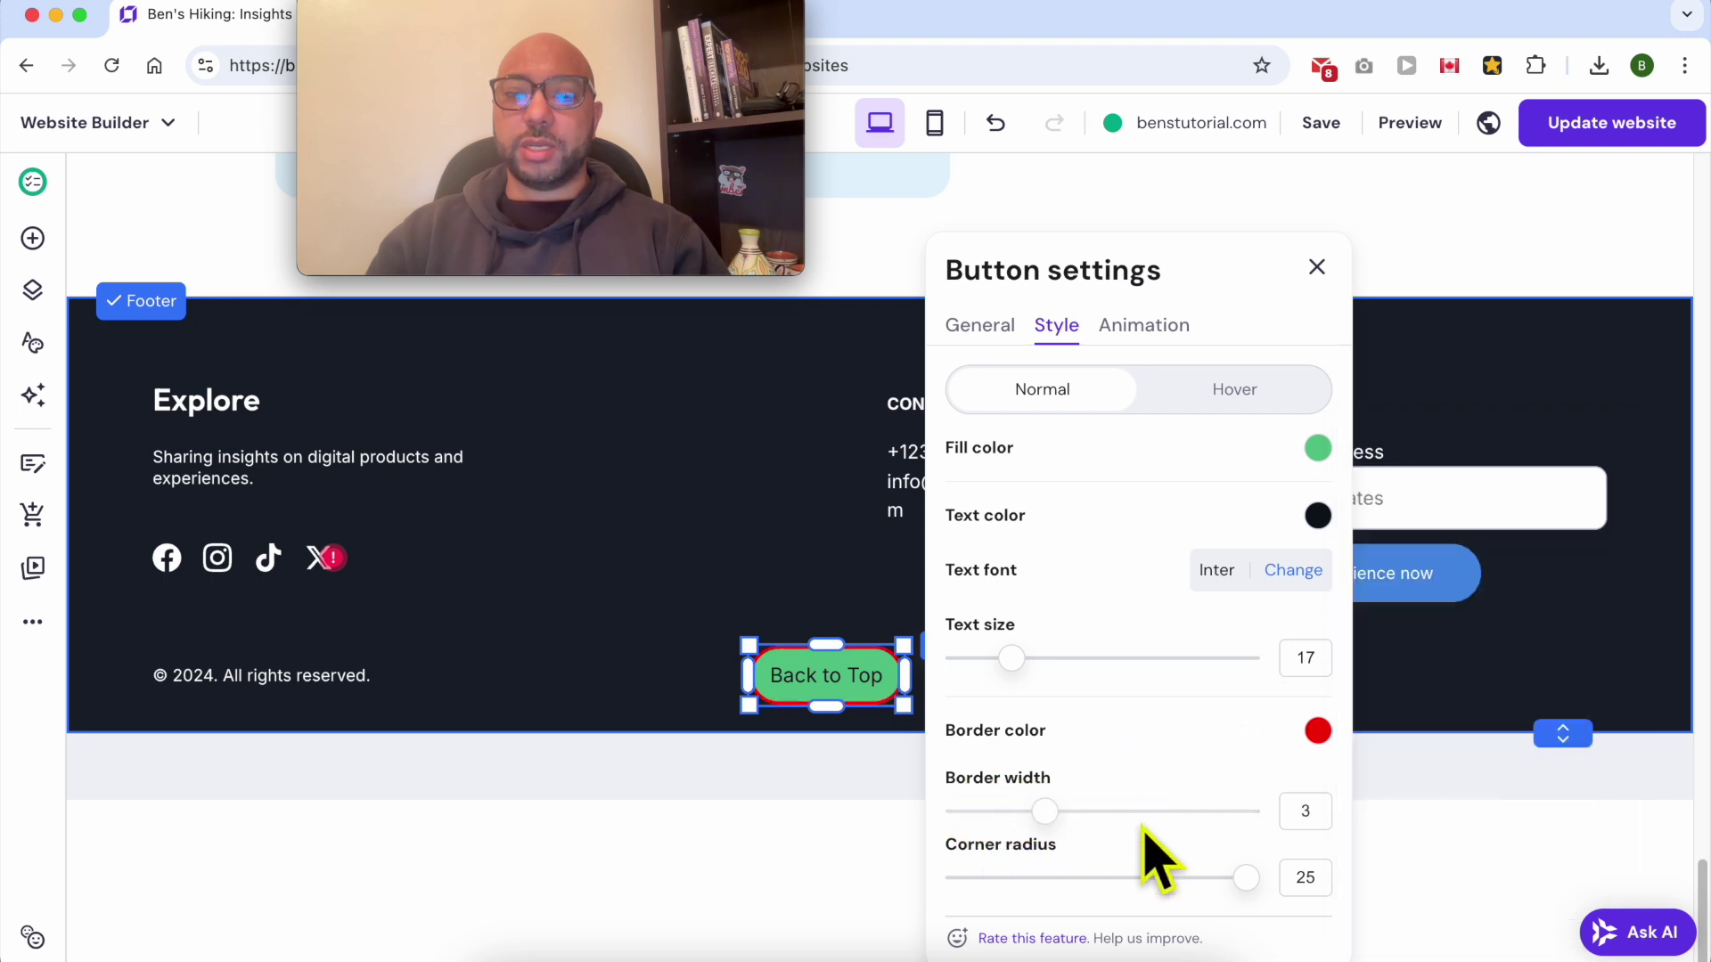
pyautogui.moveTo(1244, 878); pyautogui.dragTo(1015, 882)
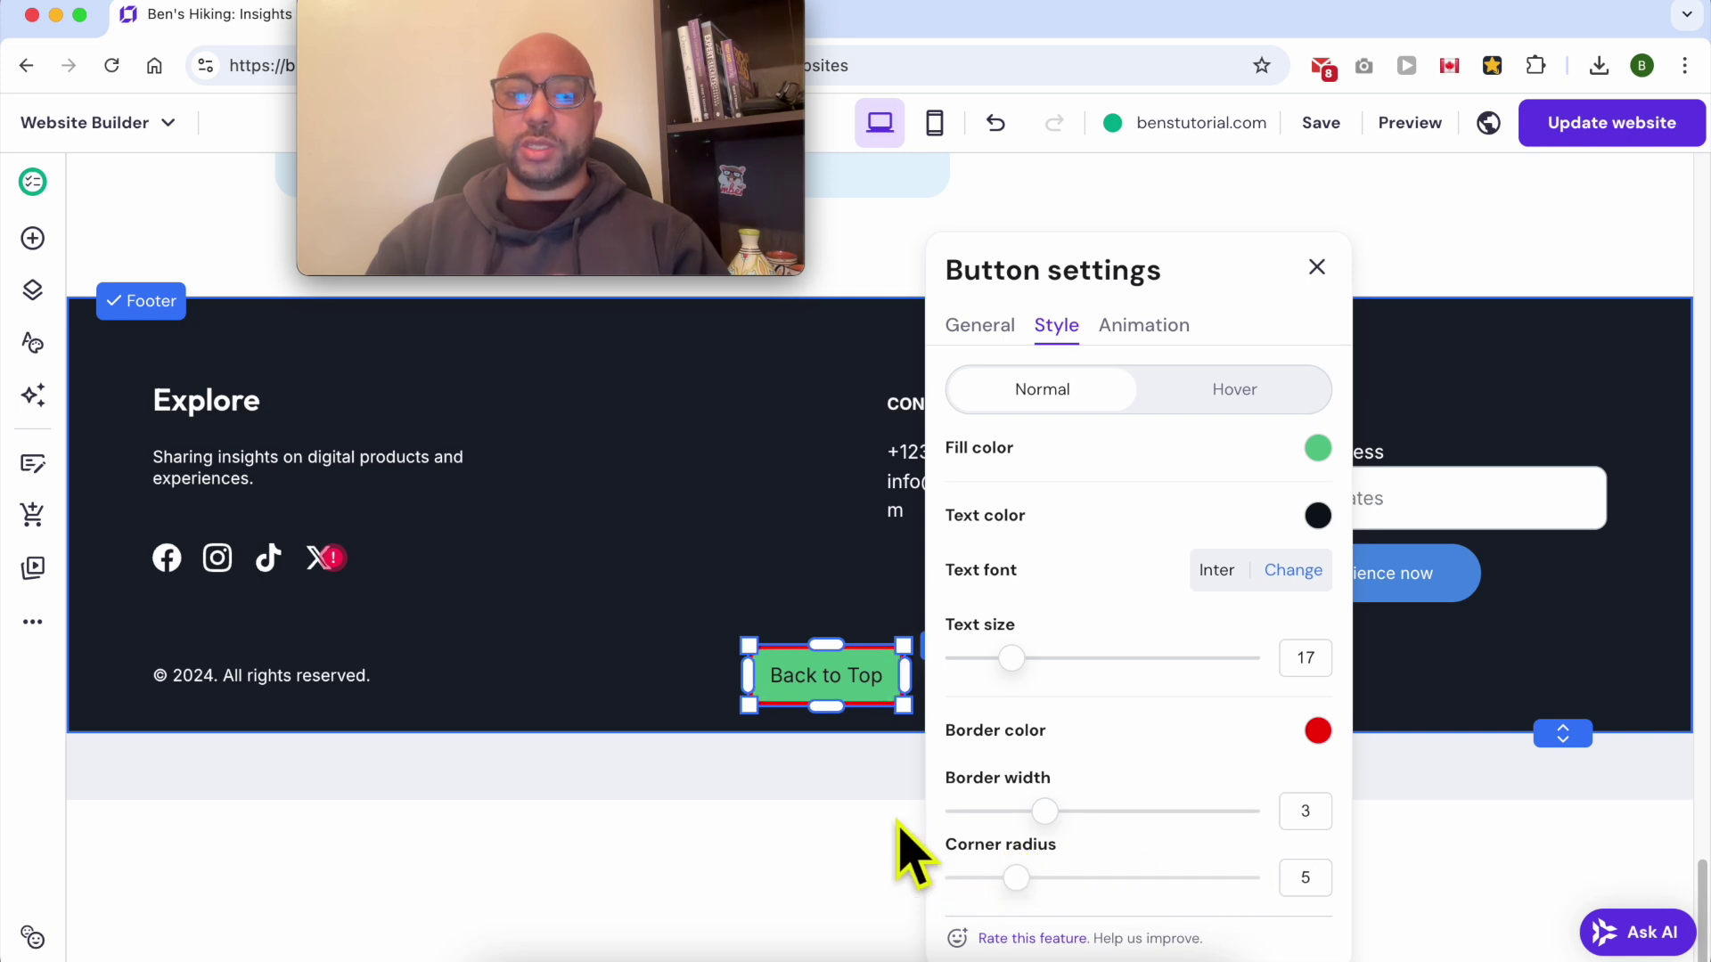
pyautogui.click(764, 533)
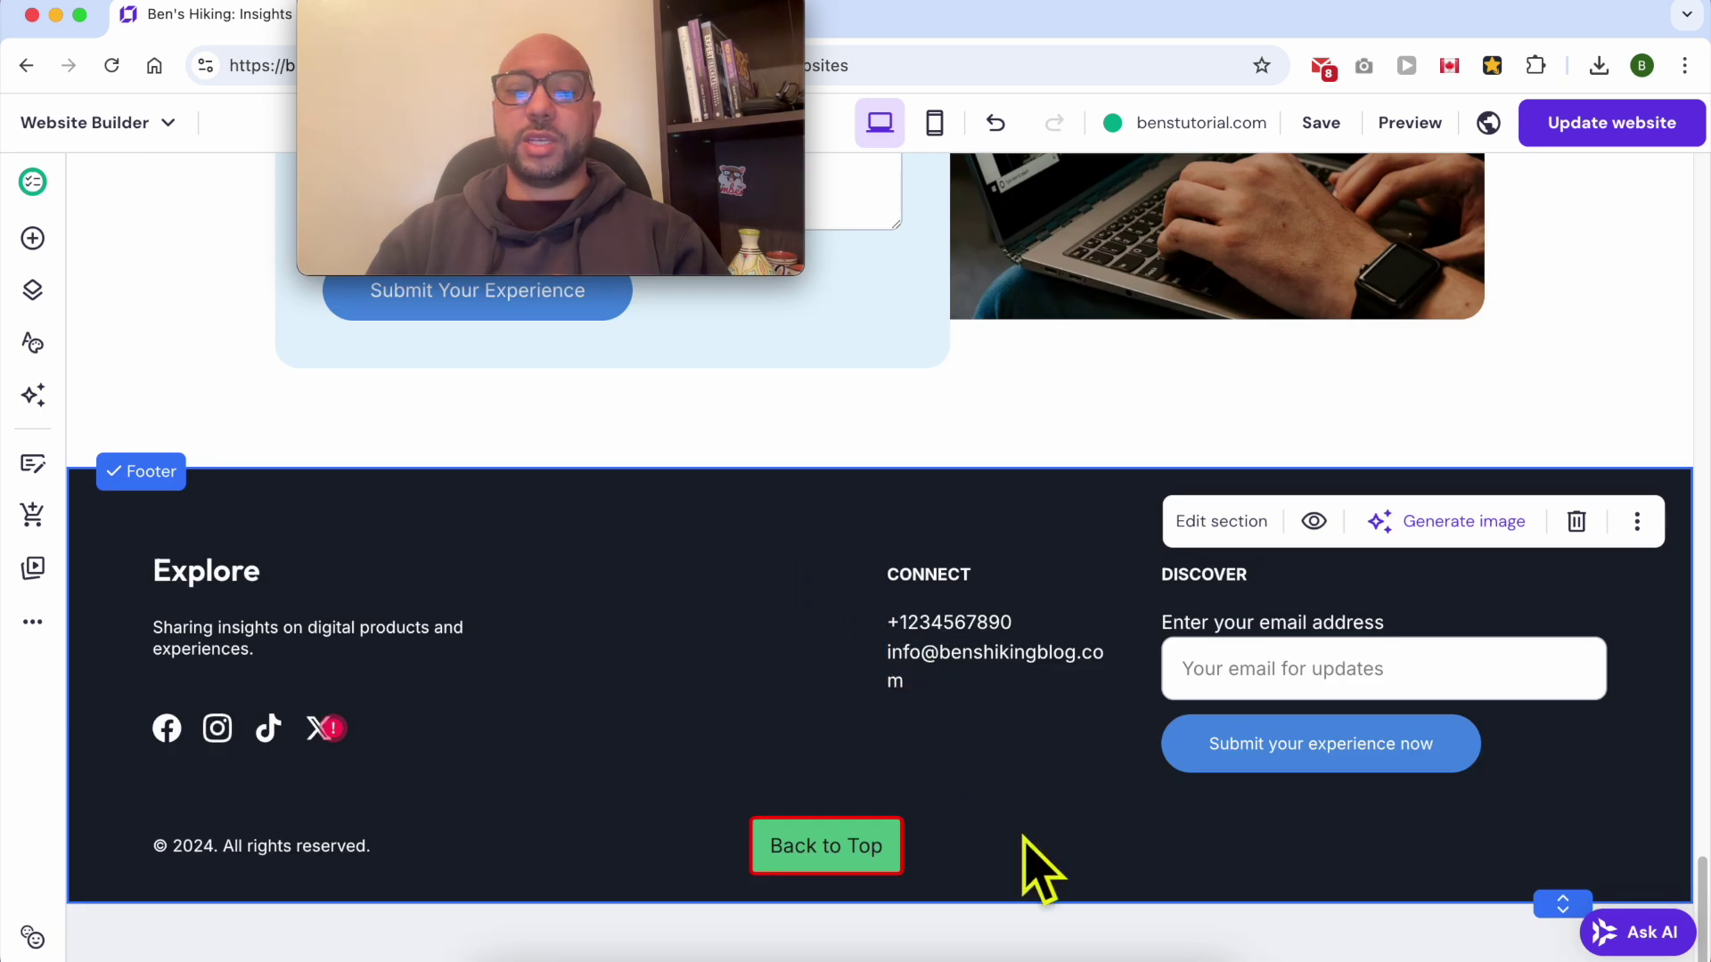
# Step: Save the site and reopen the Back to Top button's style settings
pyautogui.click(859, 849)
pyautogui.click(1036, 878)
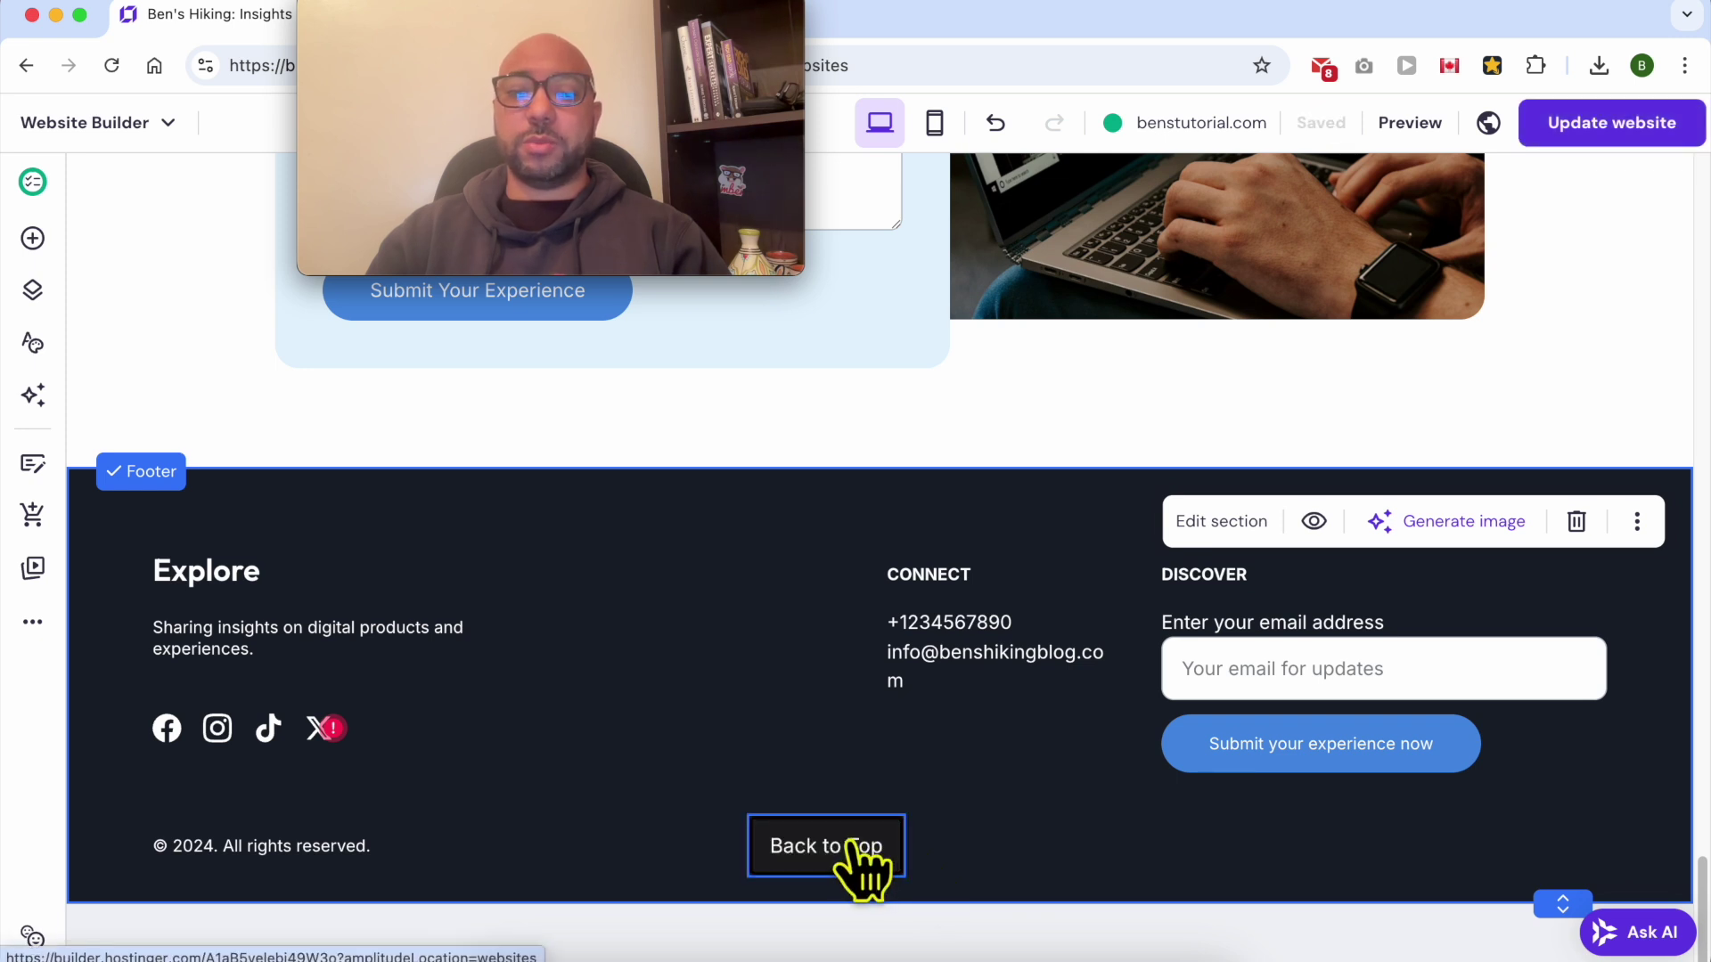
pyautogui.click(854, 849)
pyautogui.click(833, 777)
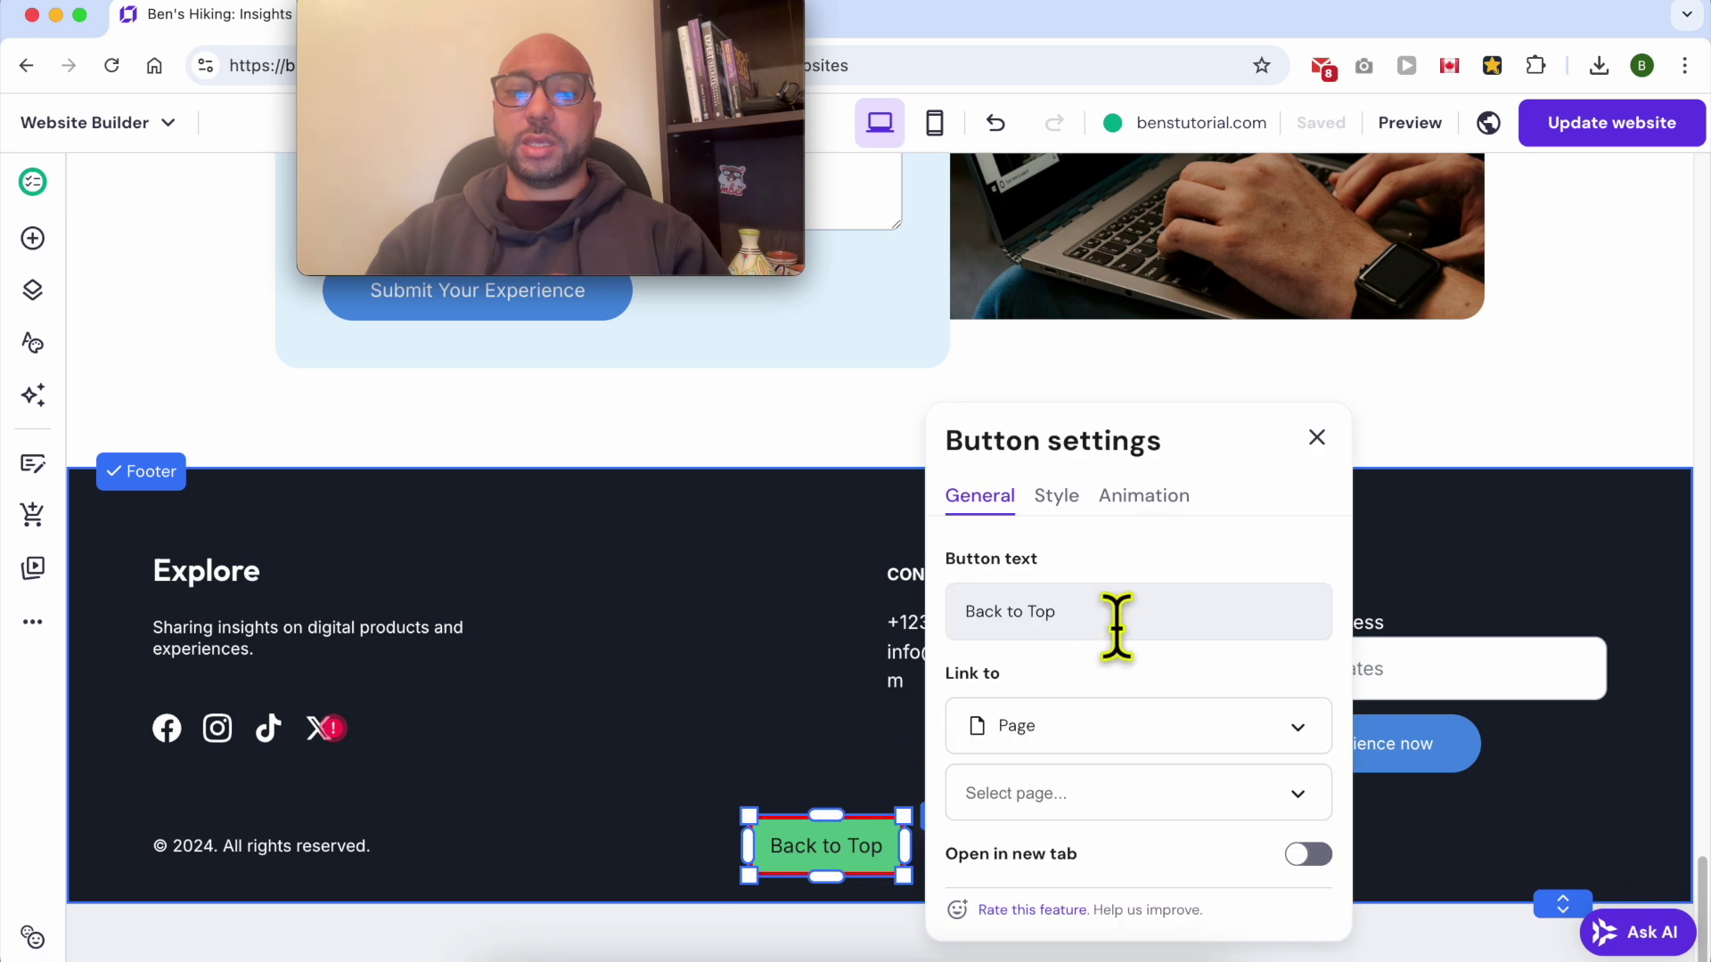
pyautogui.click(1059, 497)
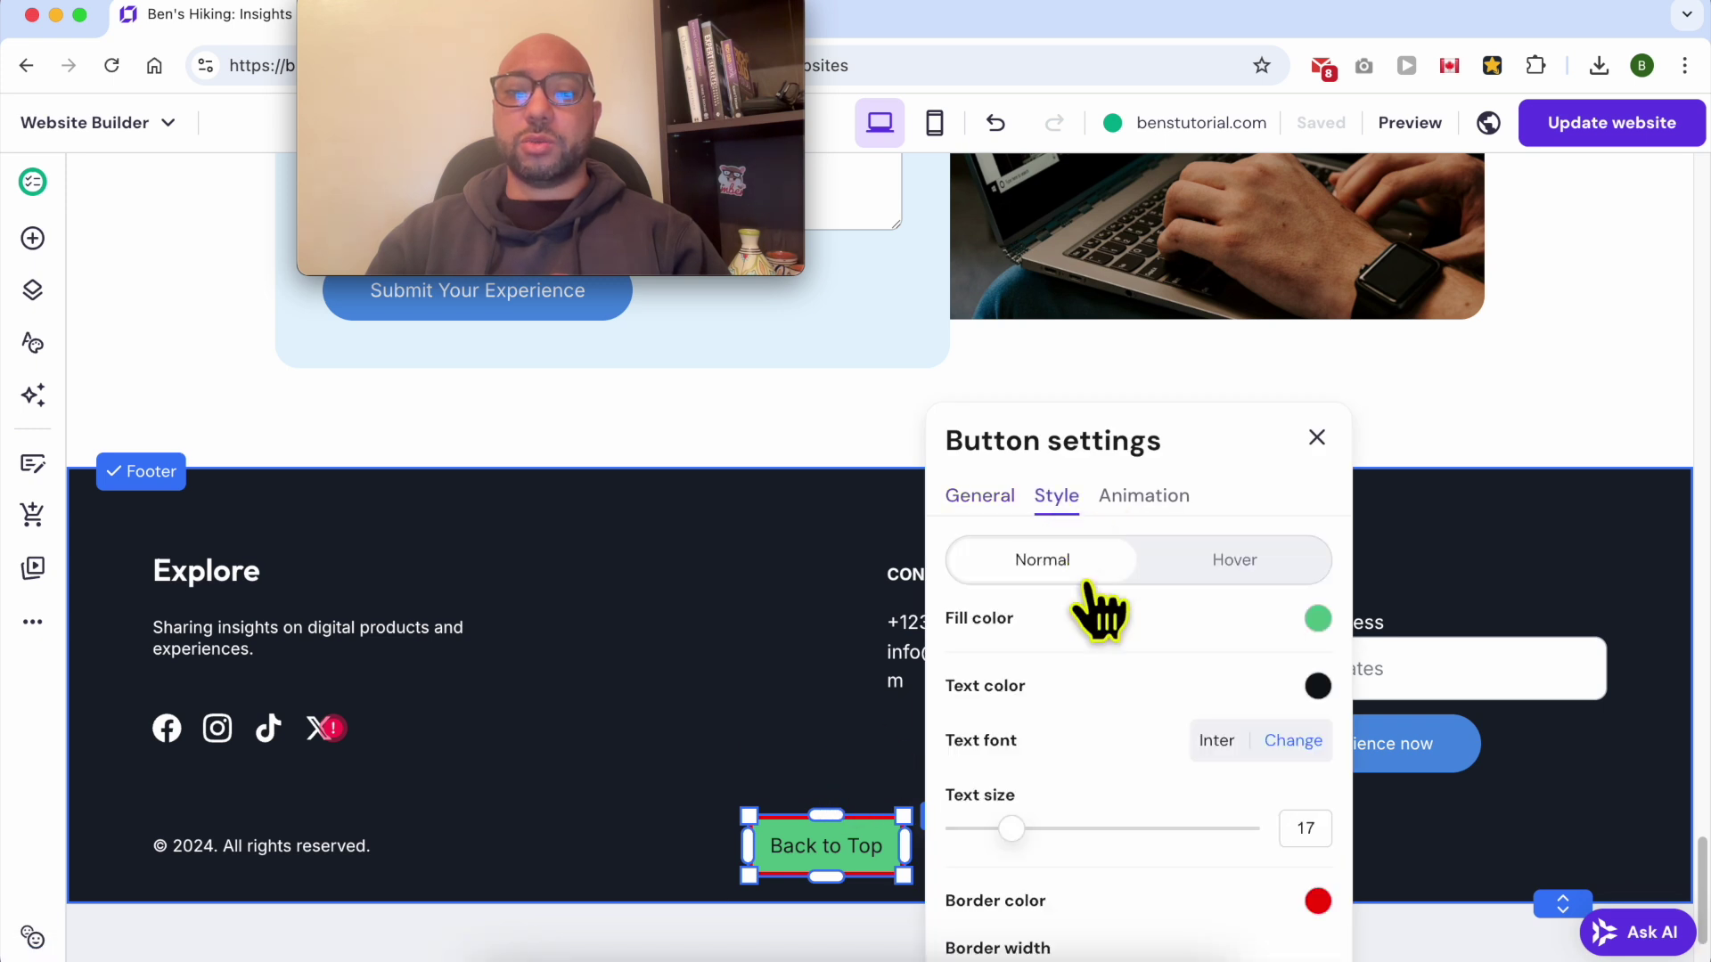
# Step: Give the button's hover state a bright blue fill and a yellow #ffdc16 border
pyautogui.click(1237, 569)
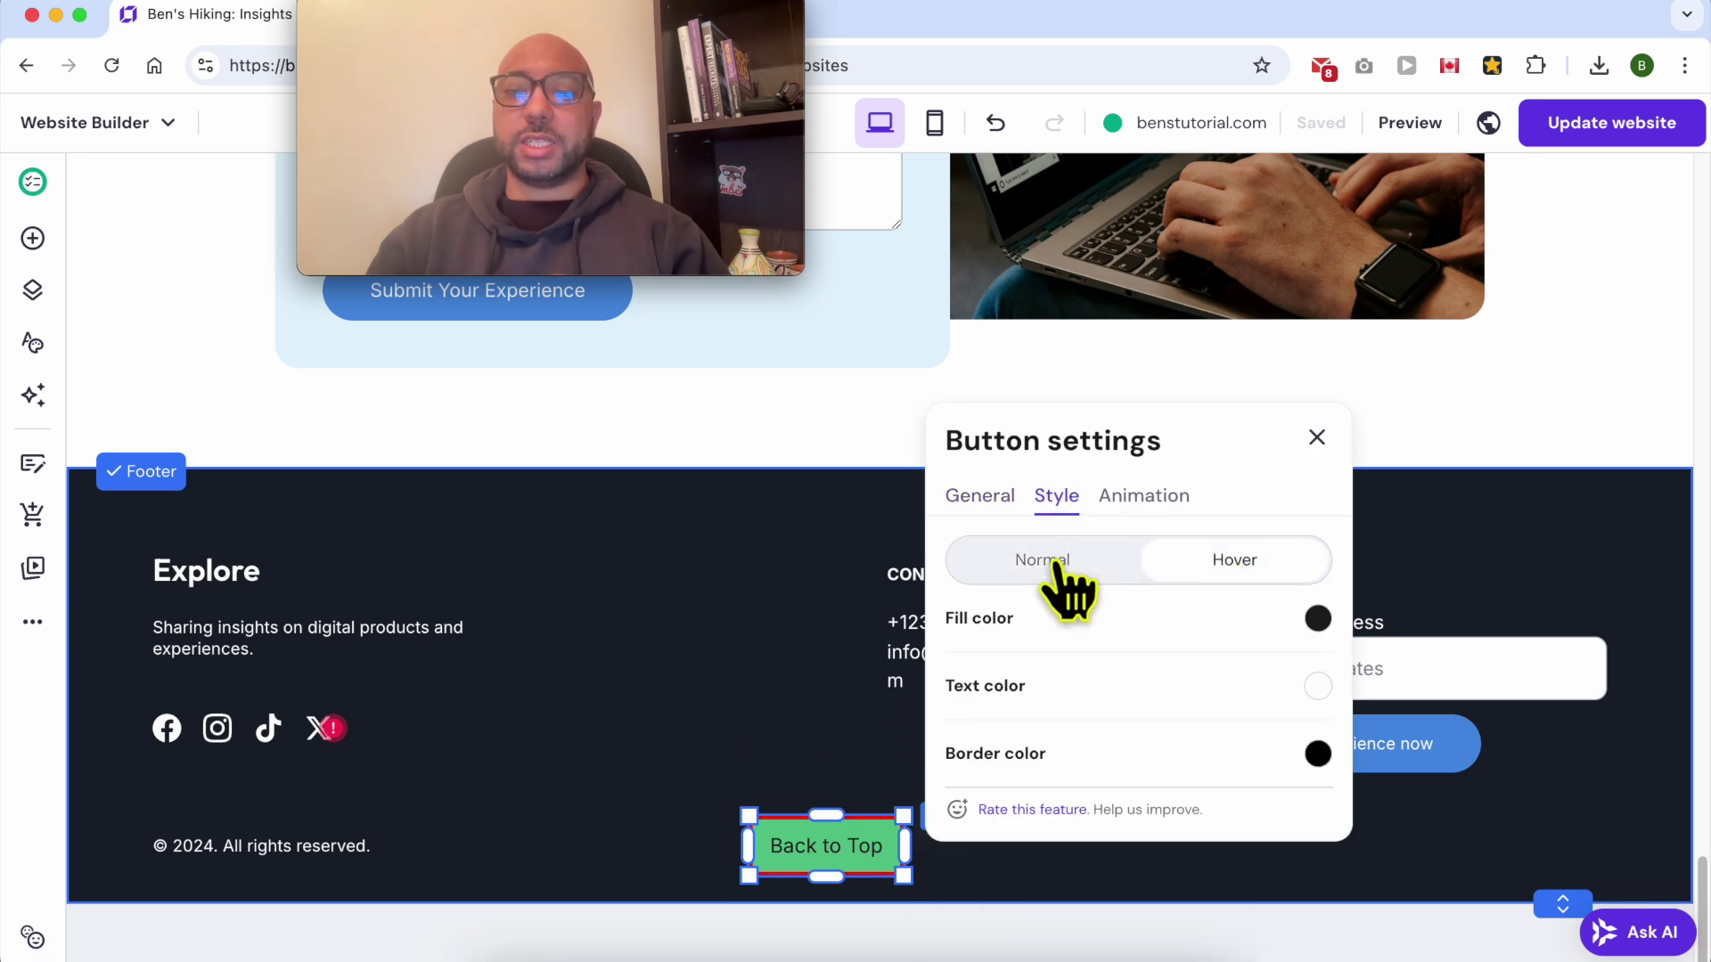
pyautogui.click(1316, 619)
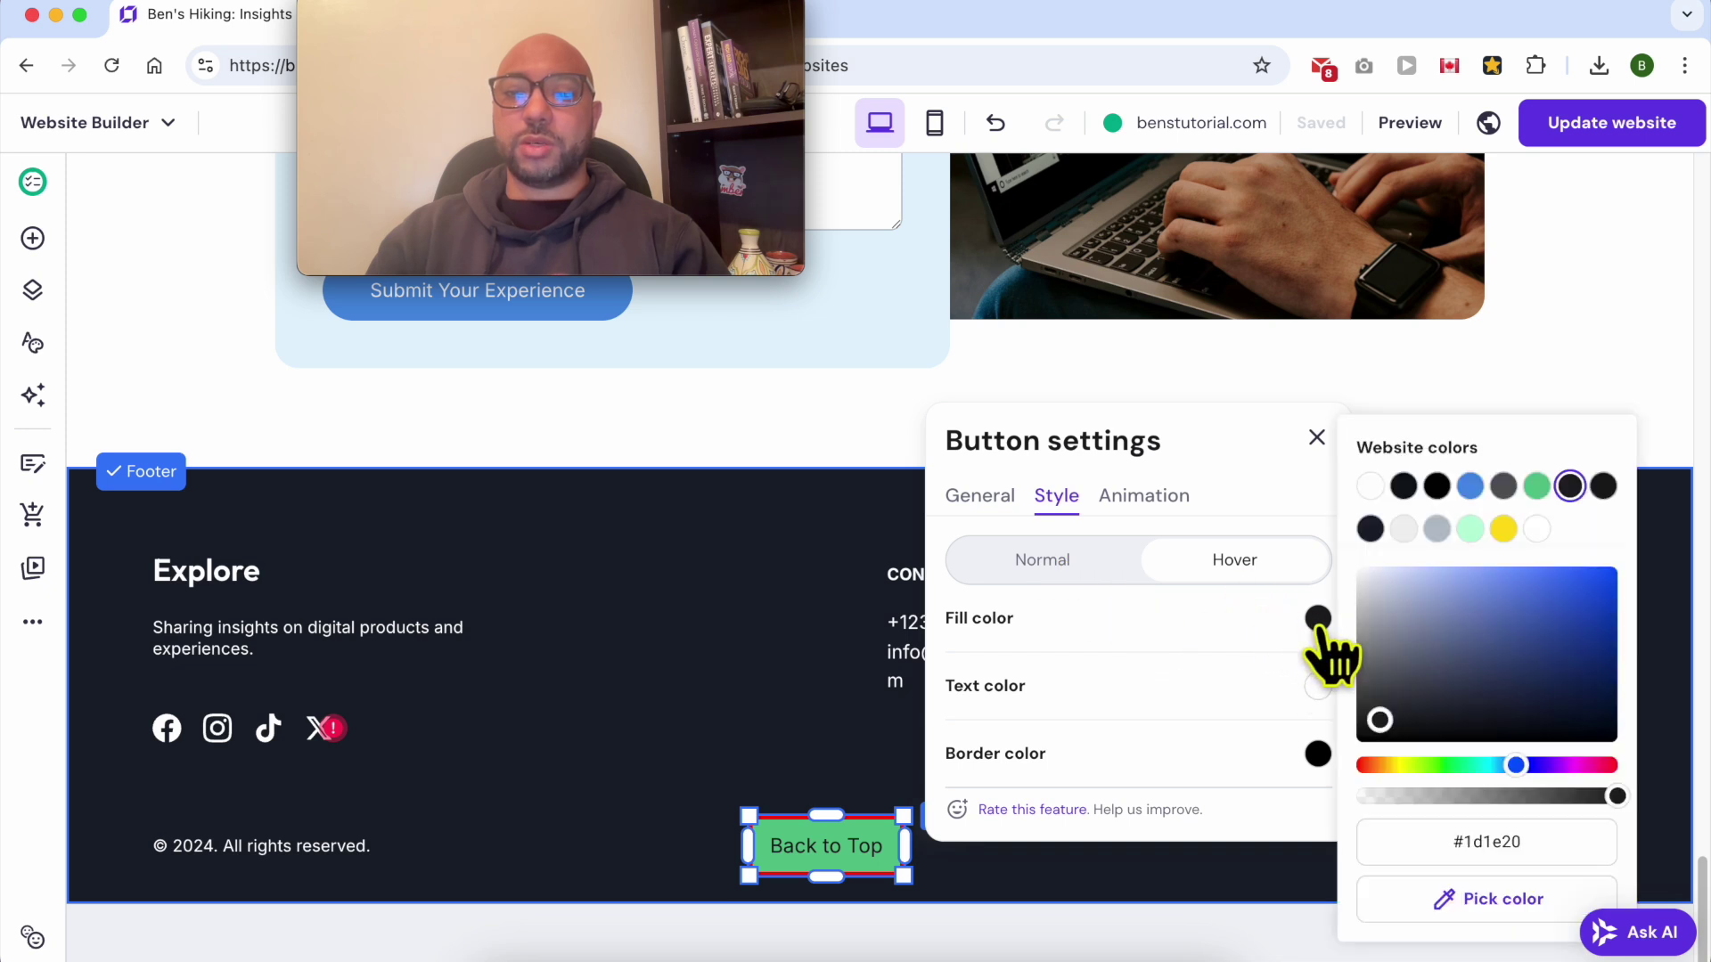
pyautogui.click(1615, 570)
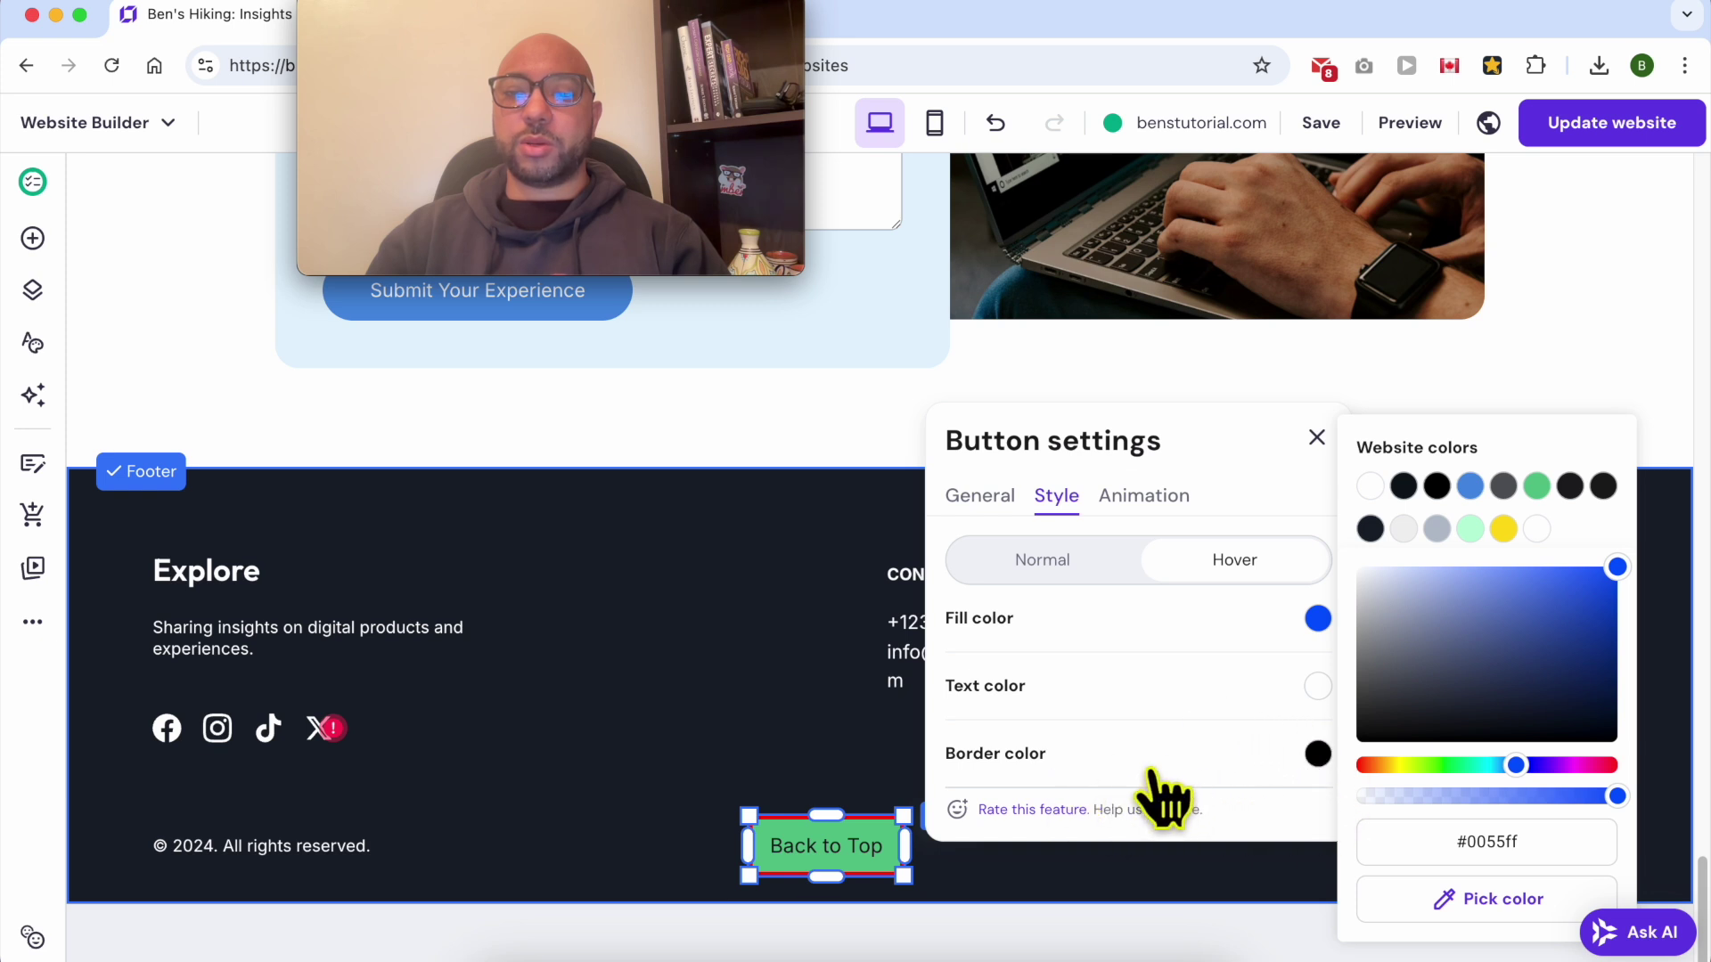
pyautogui.click(1318, 755)
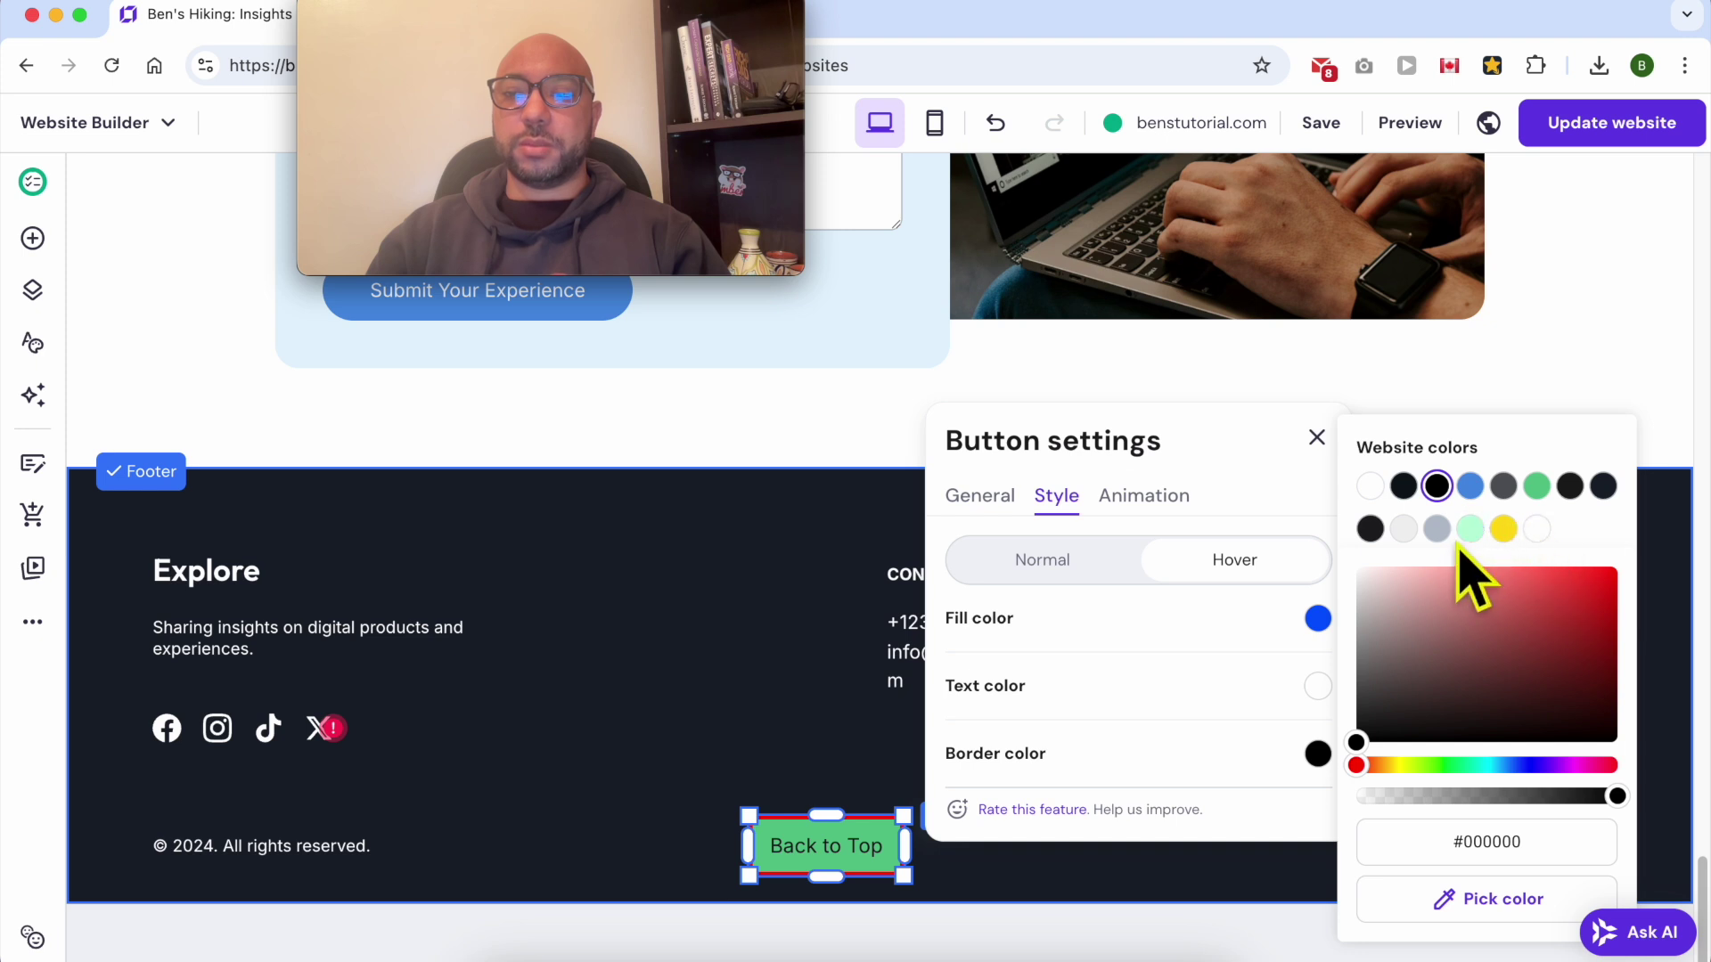
pyautogui.click(1503, 529)
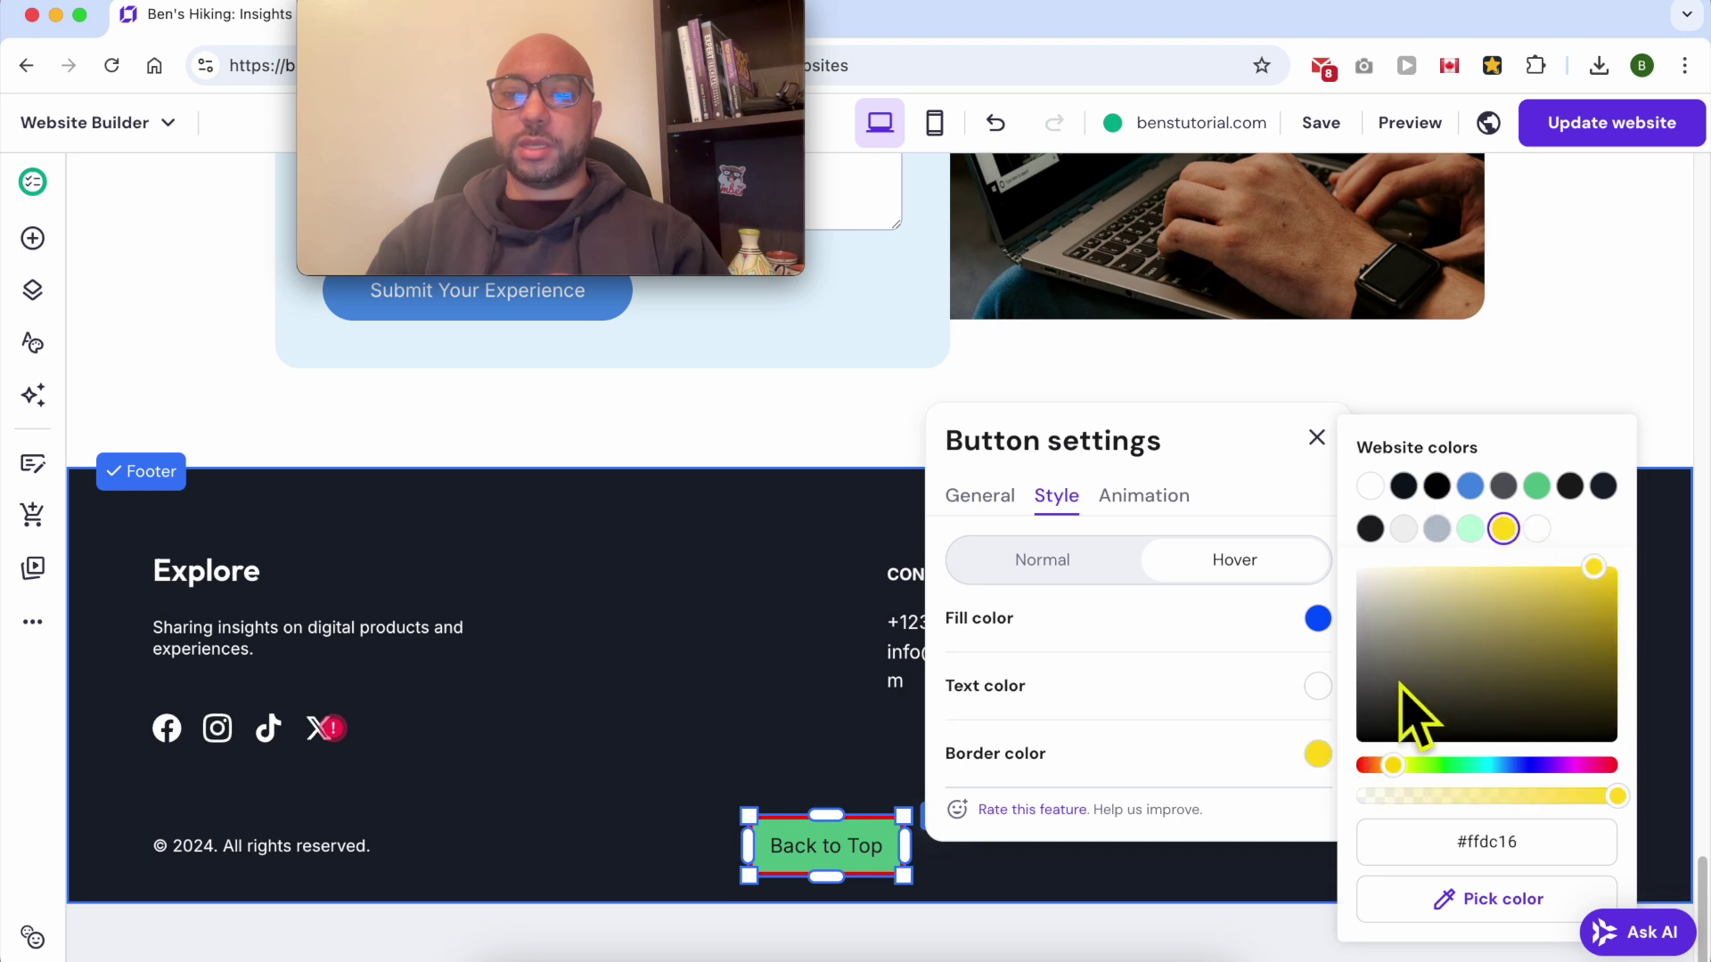
pyautogui.click(1146, 784)
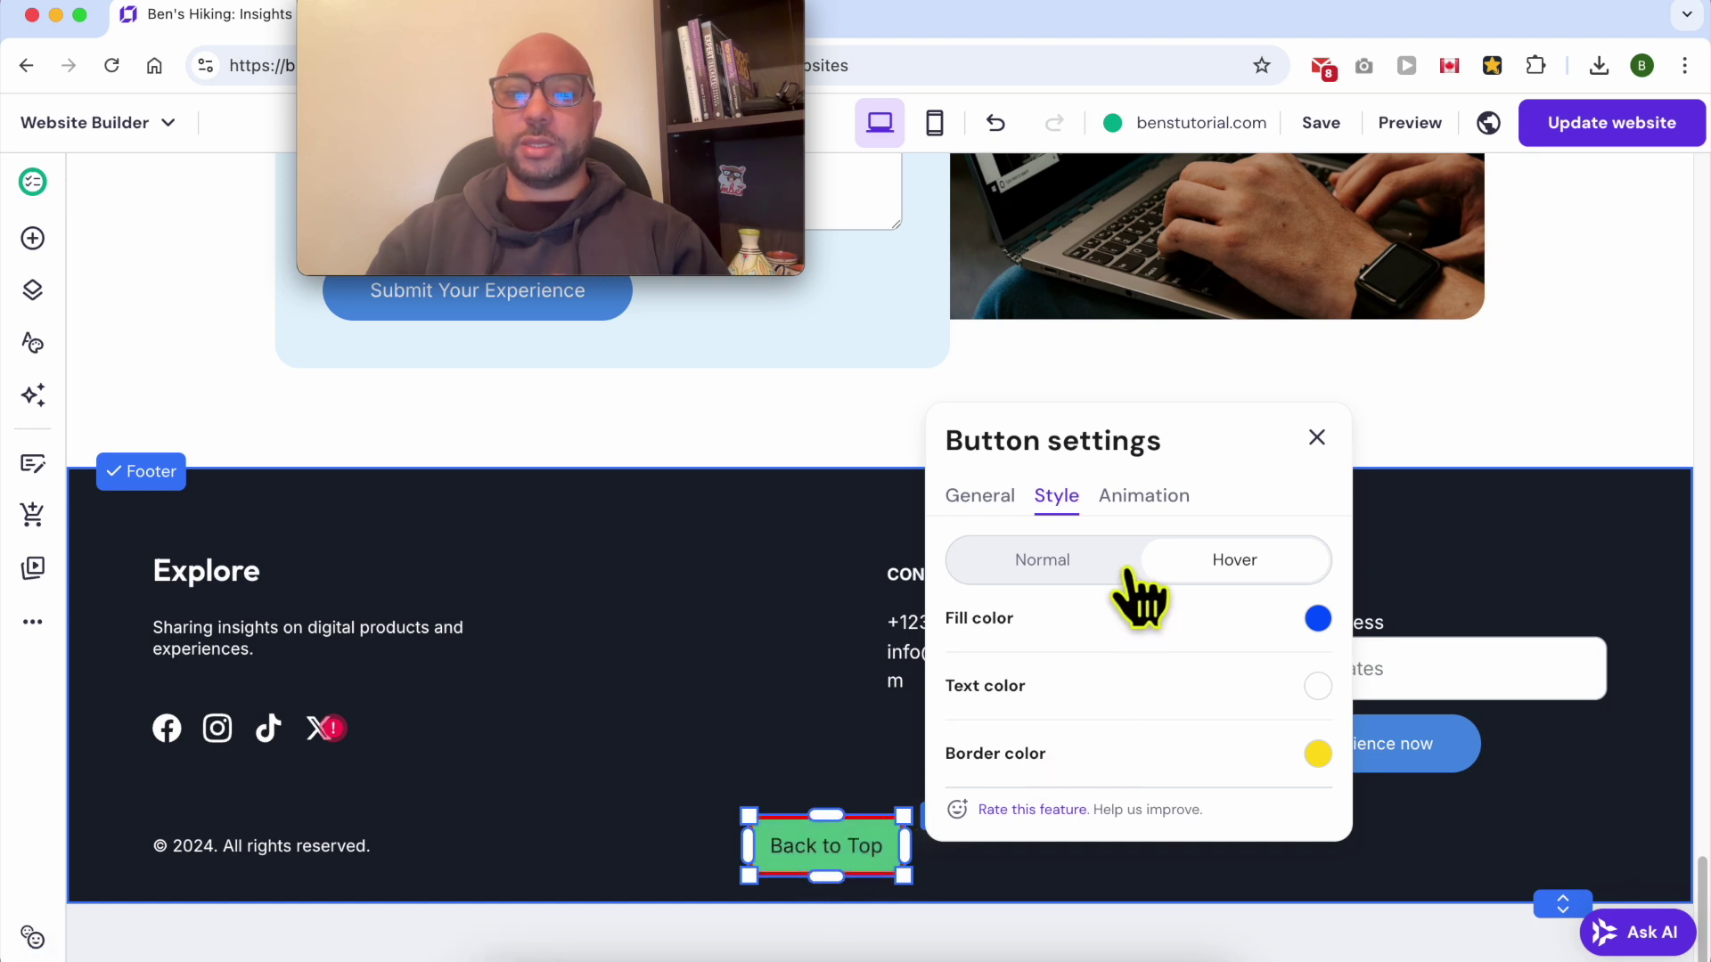
# Step: Set the Back to Top button's Link to type to Section and close its settings
pyautogui.click(983, 495)
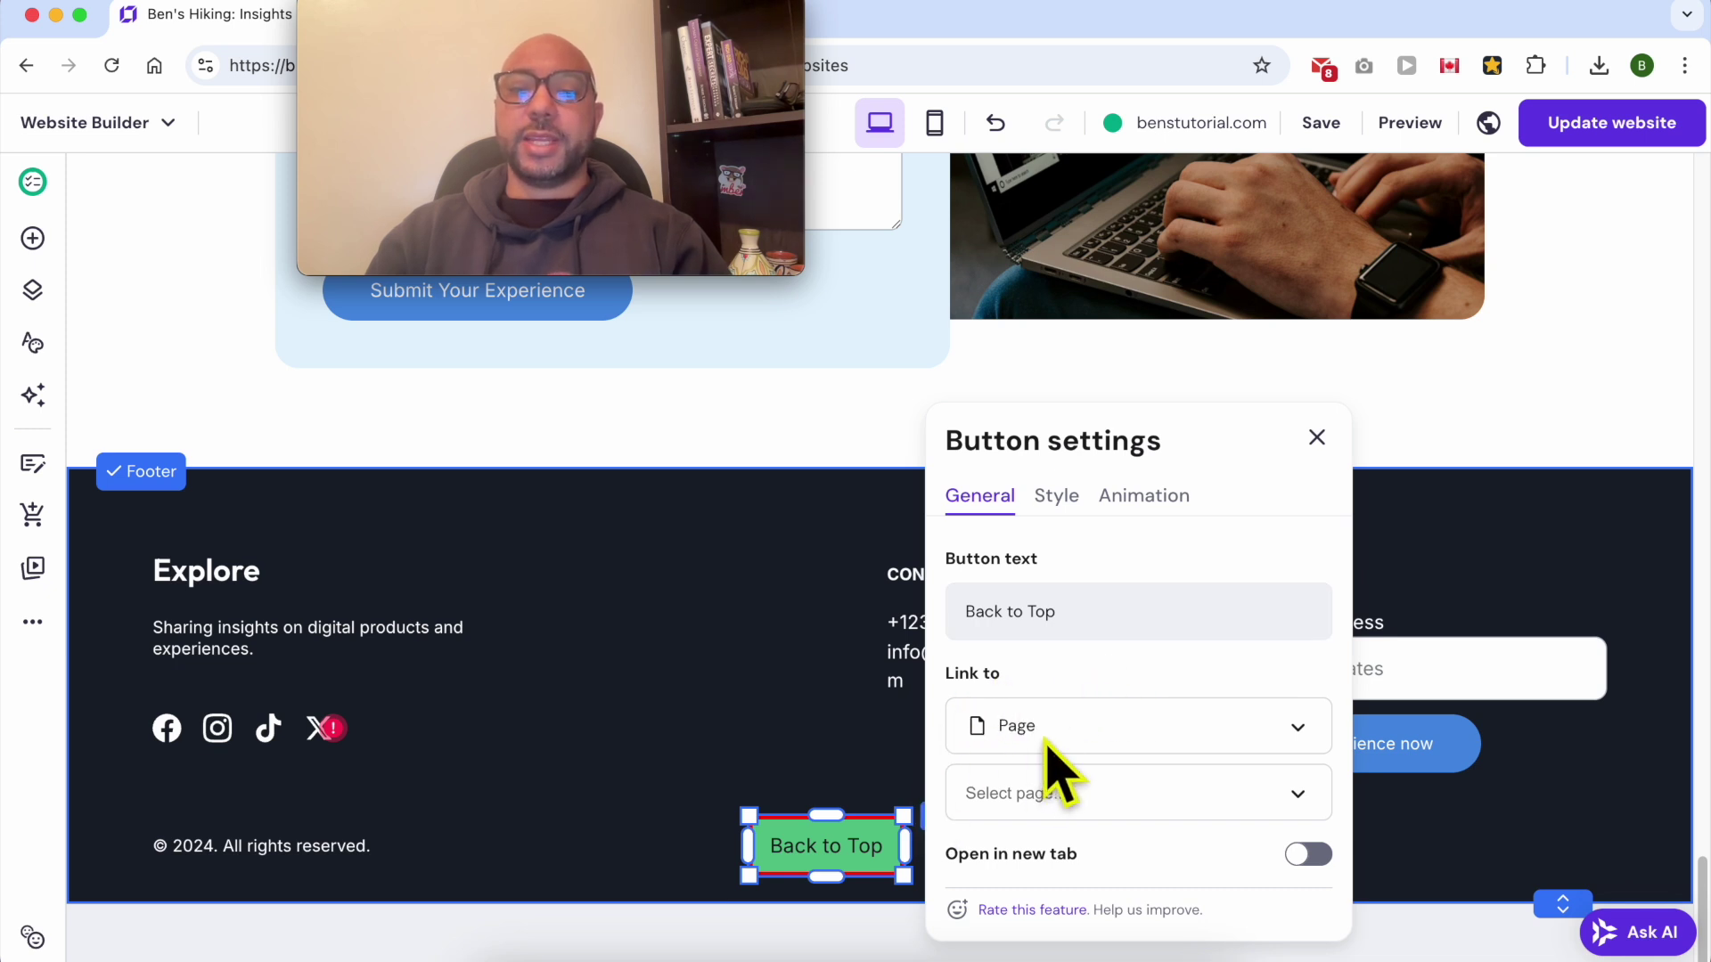
pyautogui.click(971, 727)
pyautogui.scroll(-1, 1100, 718)
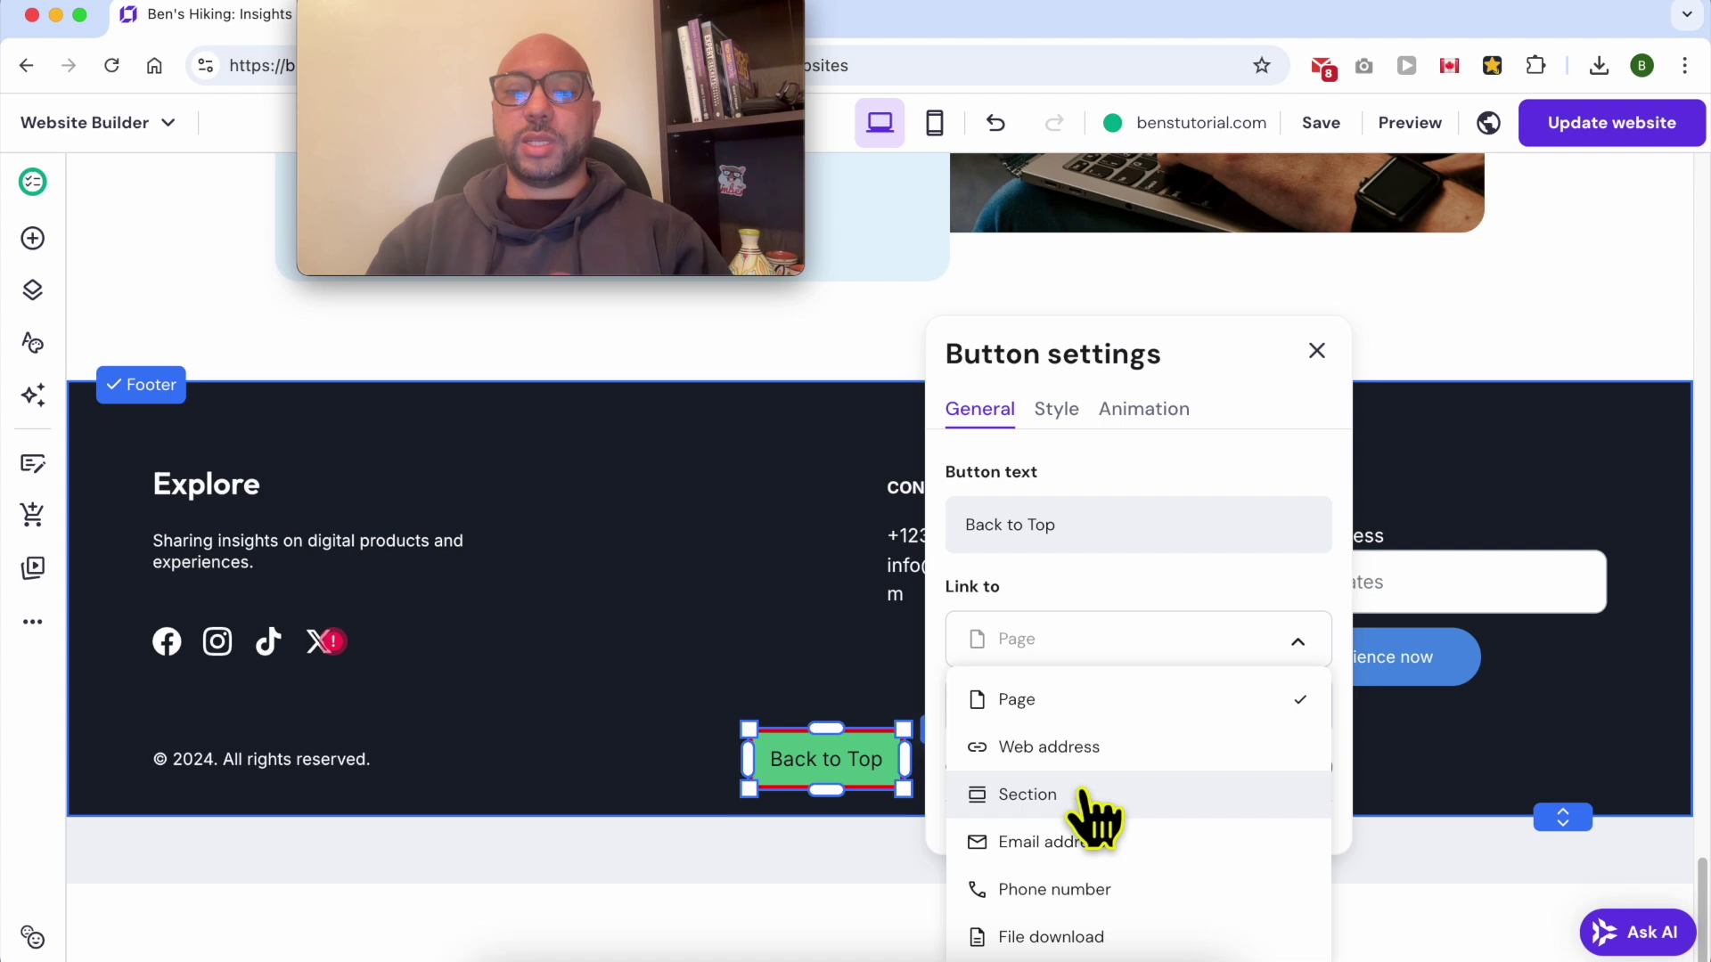
pyautogui.click(1027, 794)
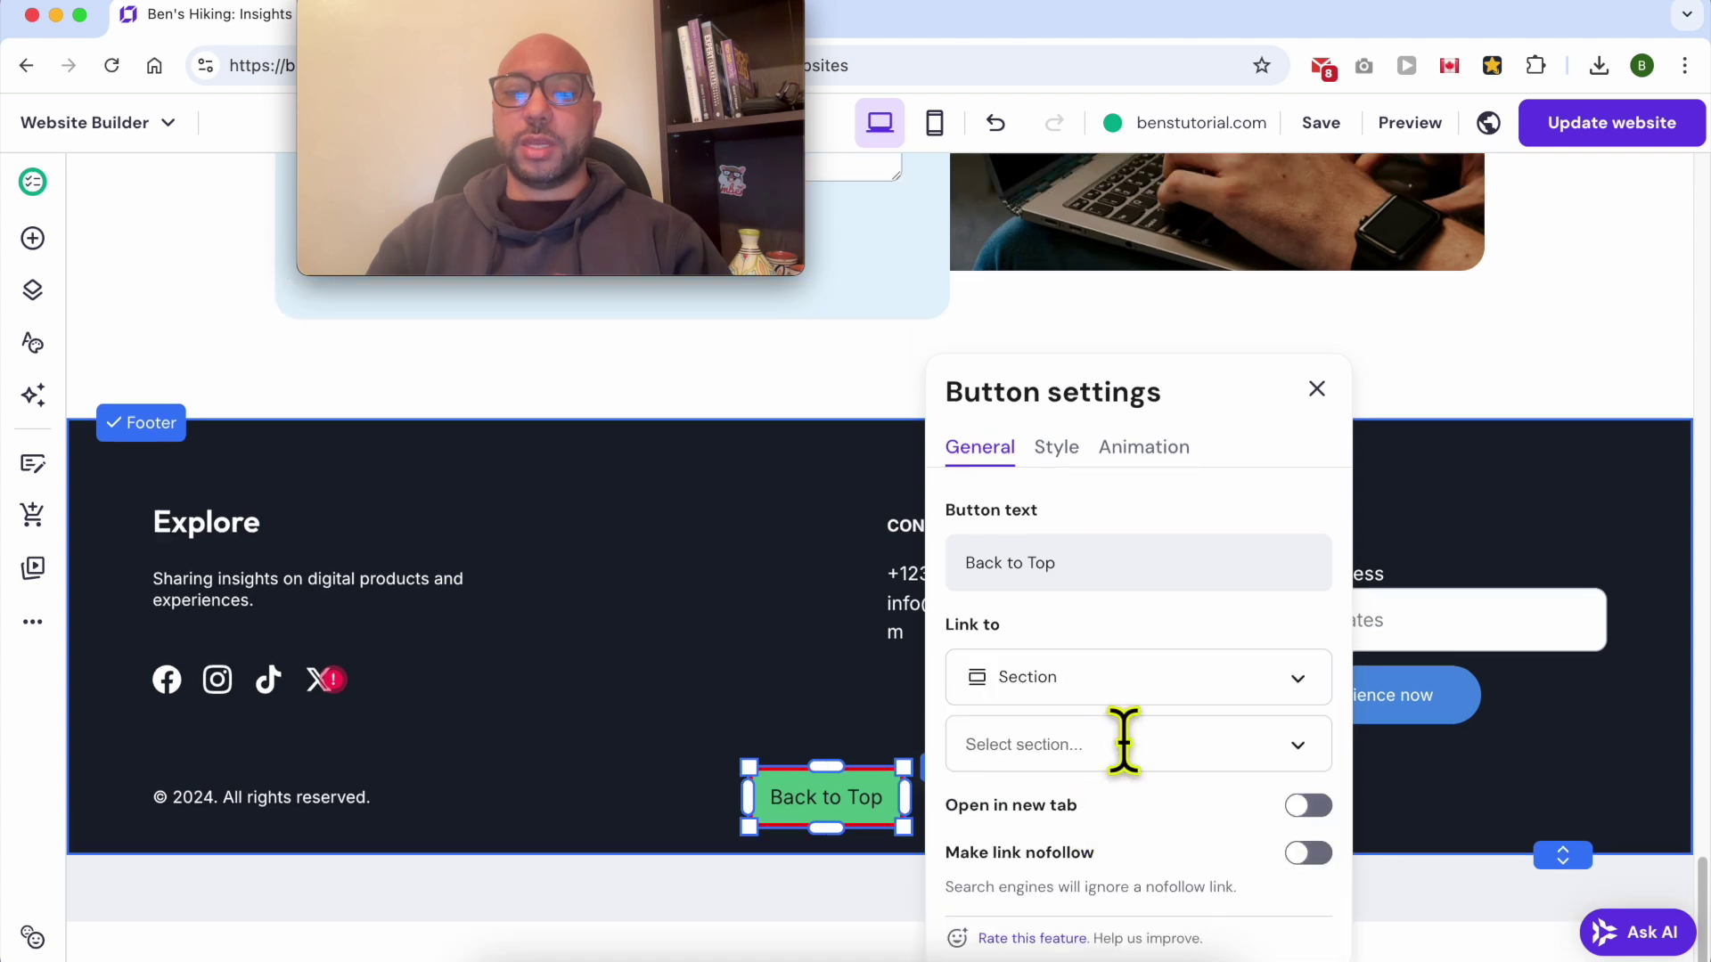
pyautogui.click(1464, 545)
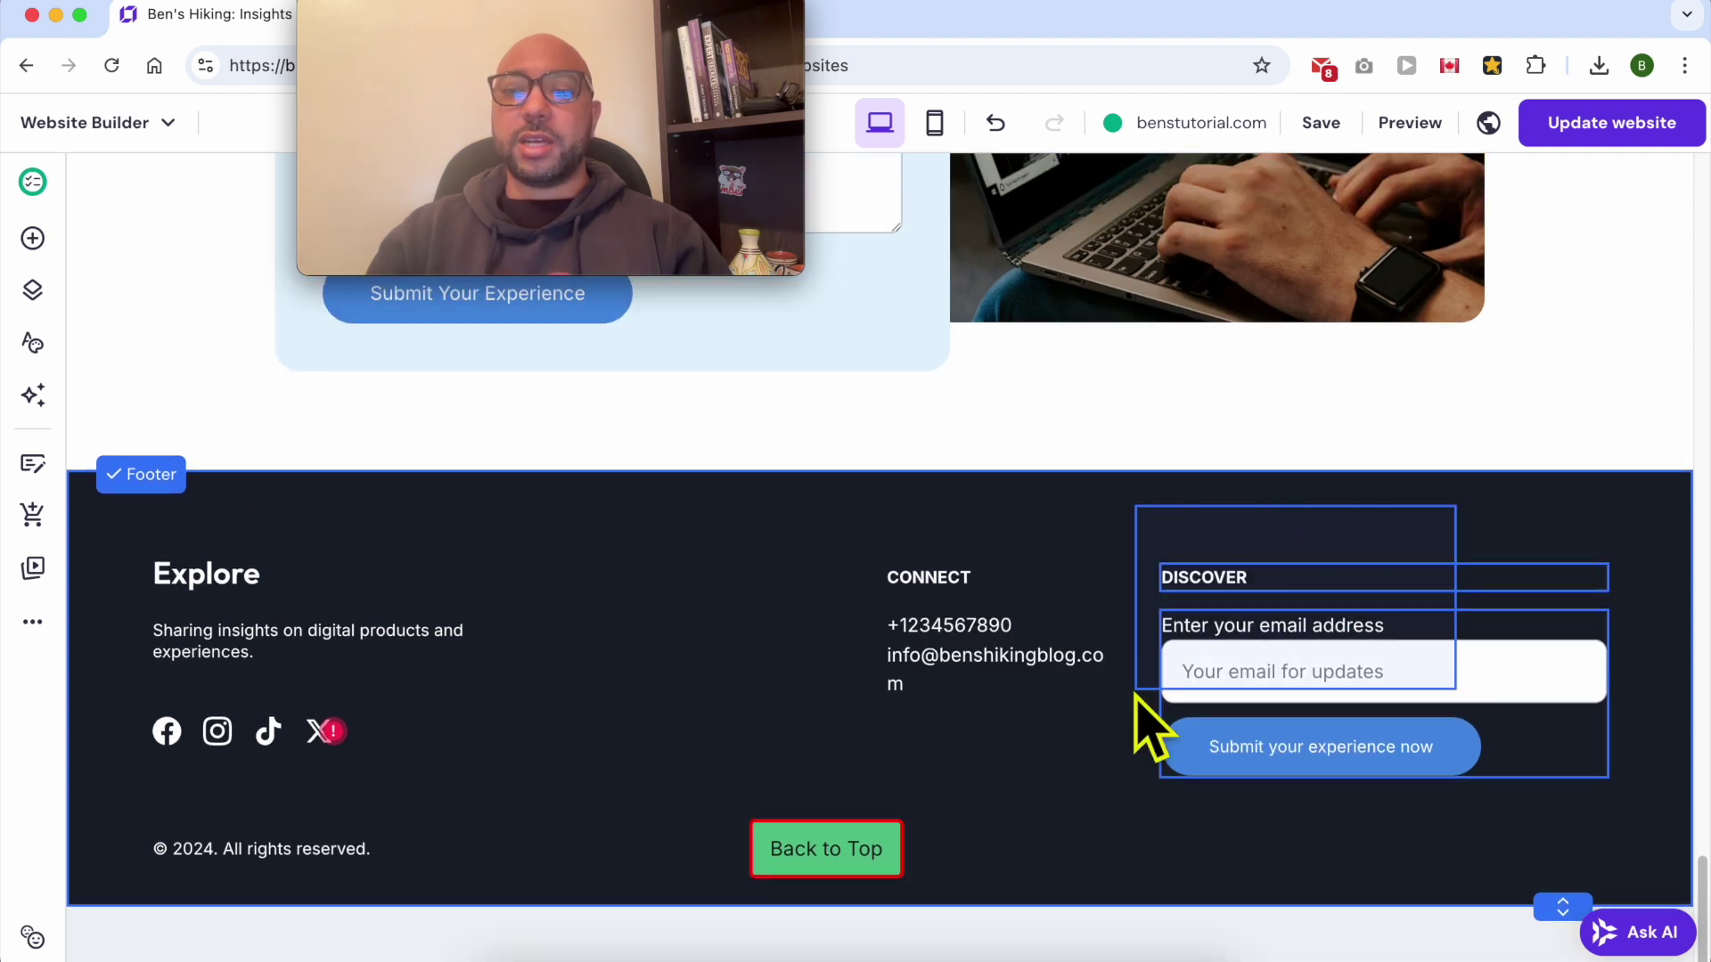
pyautogui.scroll(20, 1131, 691)
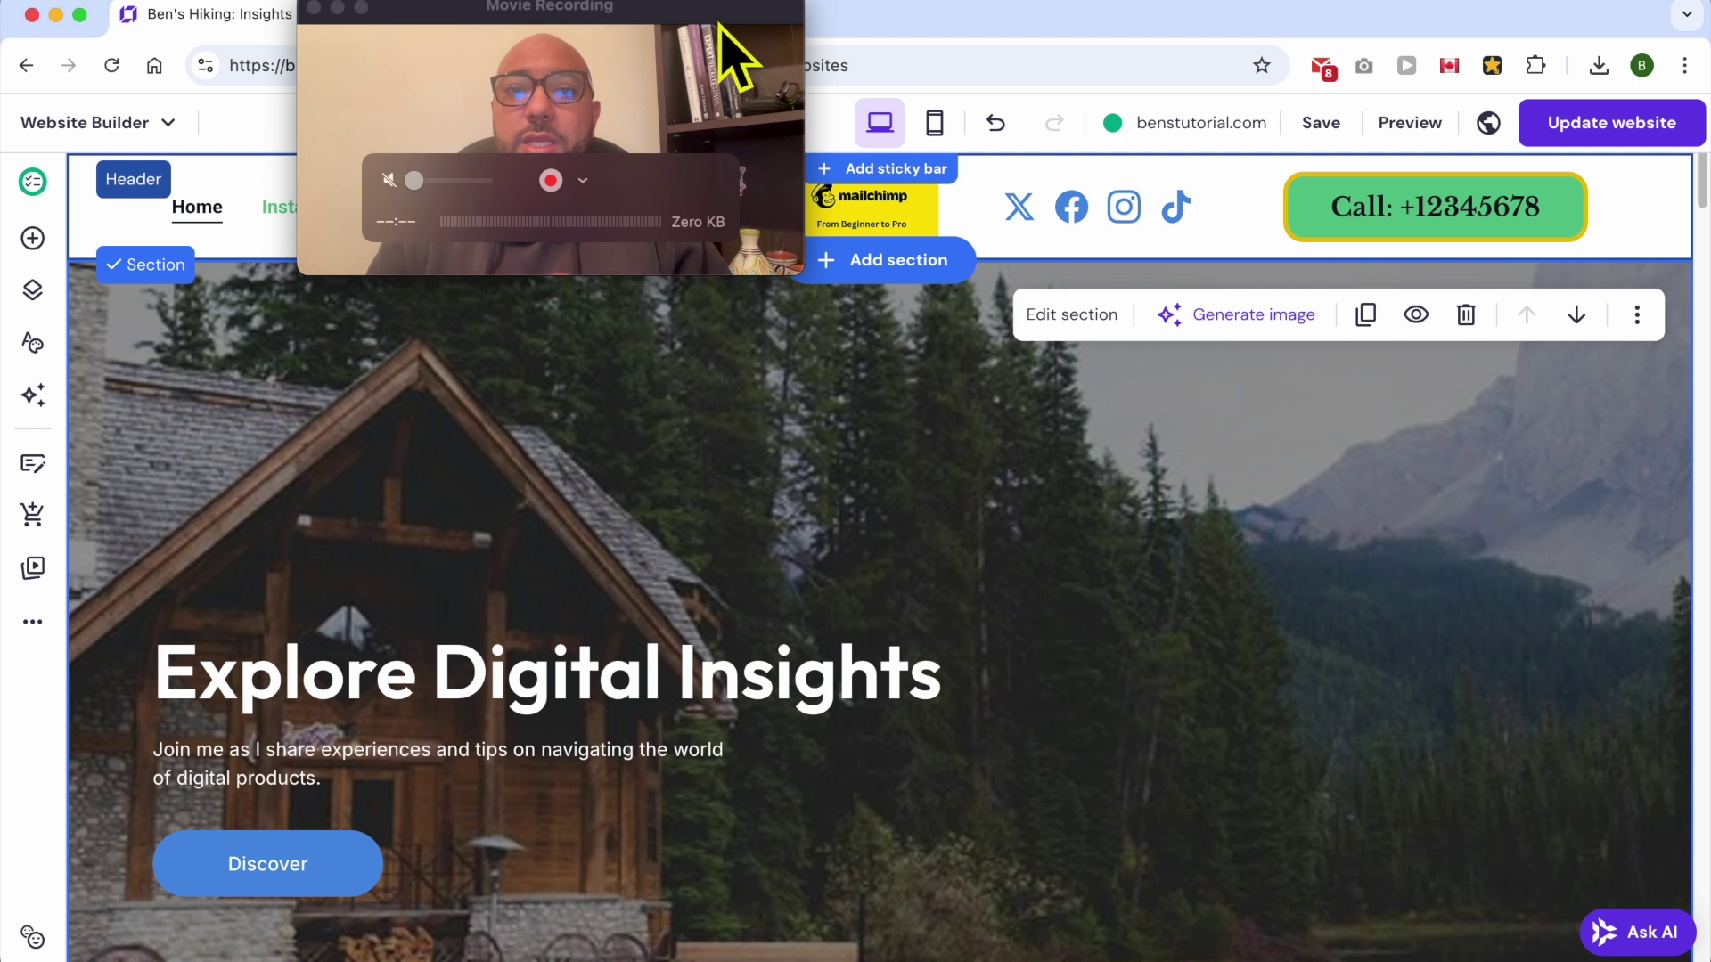
# Step: Scroll to the top of the homepage and select its hero section below the header
pyautogui.moveTo(725, 45); pyautogui.dragTo(1652, 740)
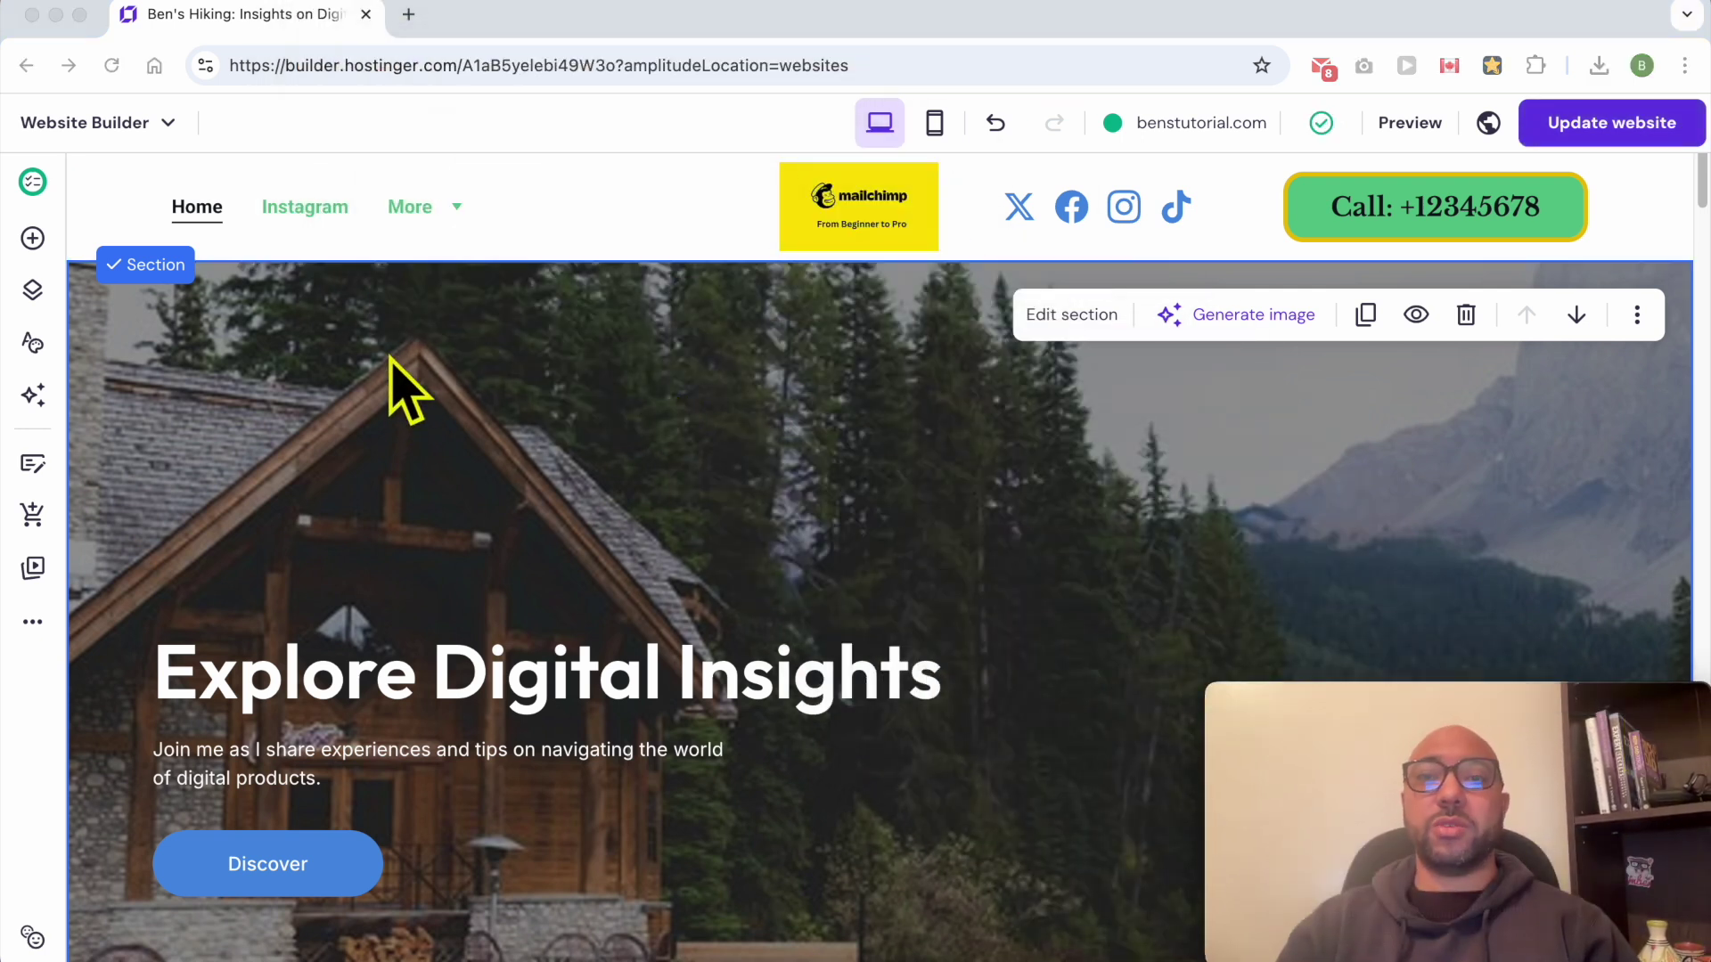
pyautogui.click(457, 356)
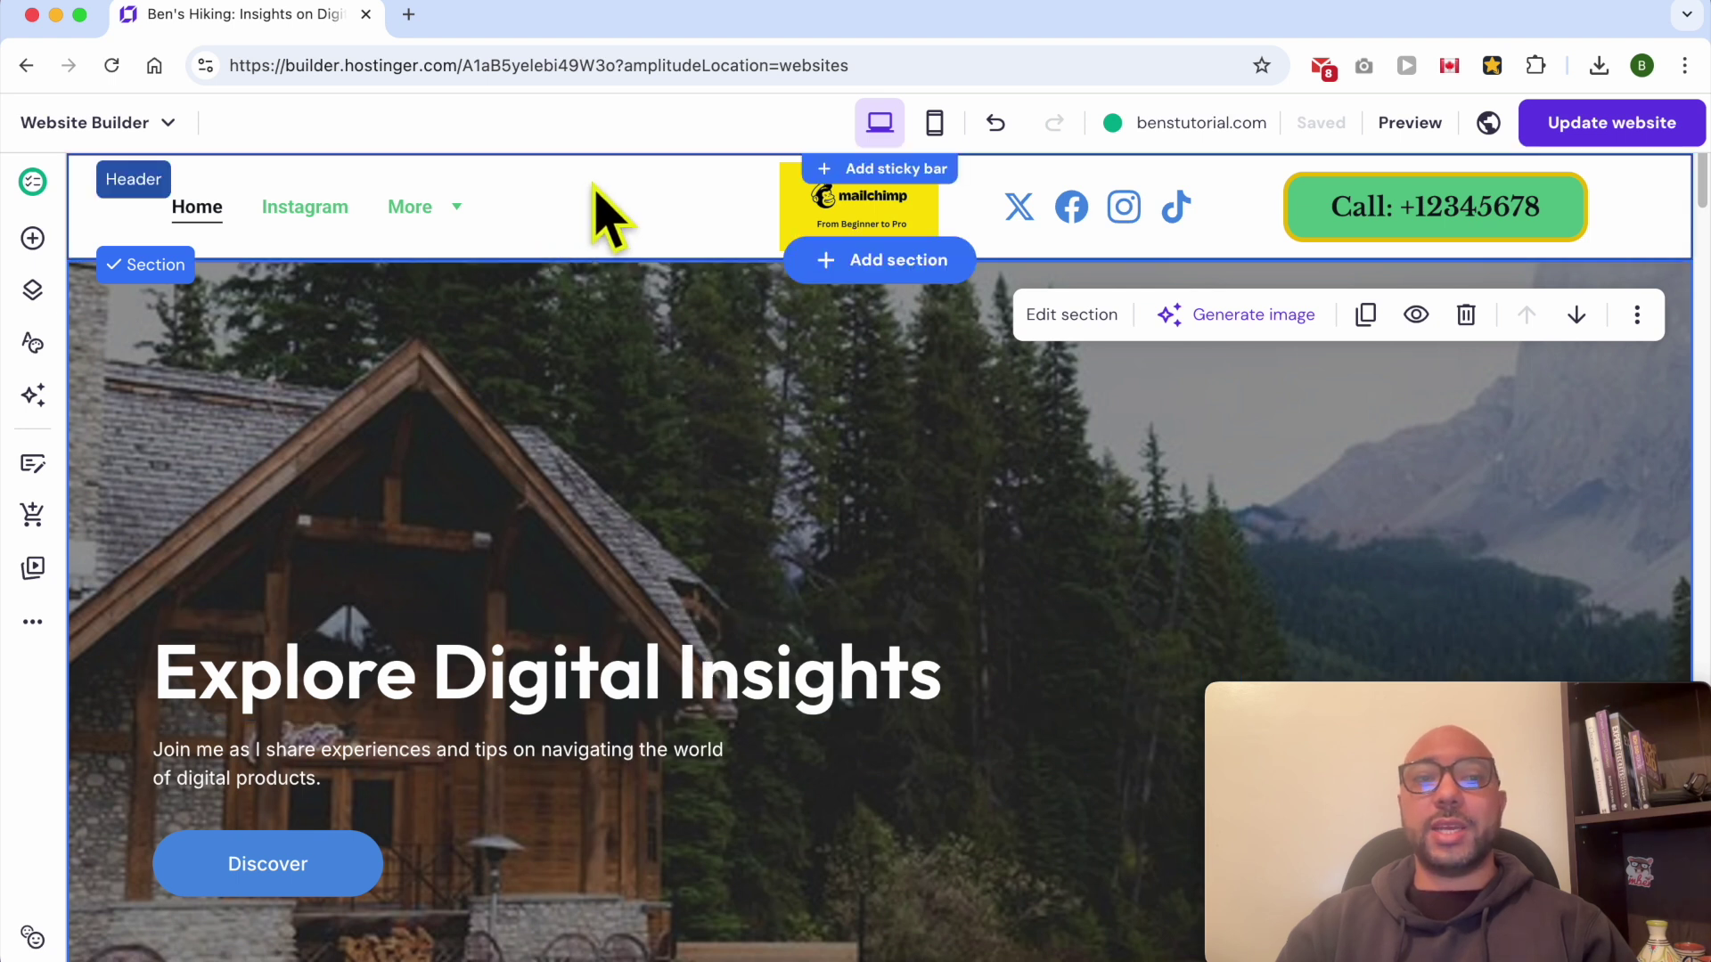
pyautogui.click(606, 213)
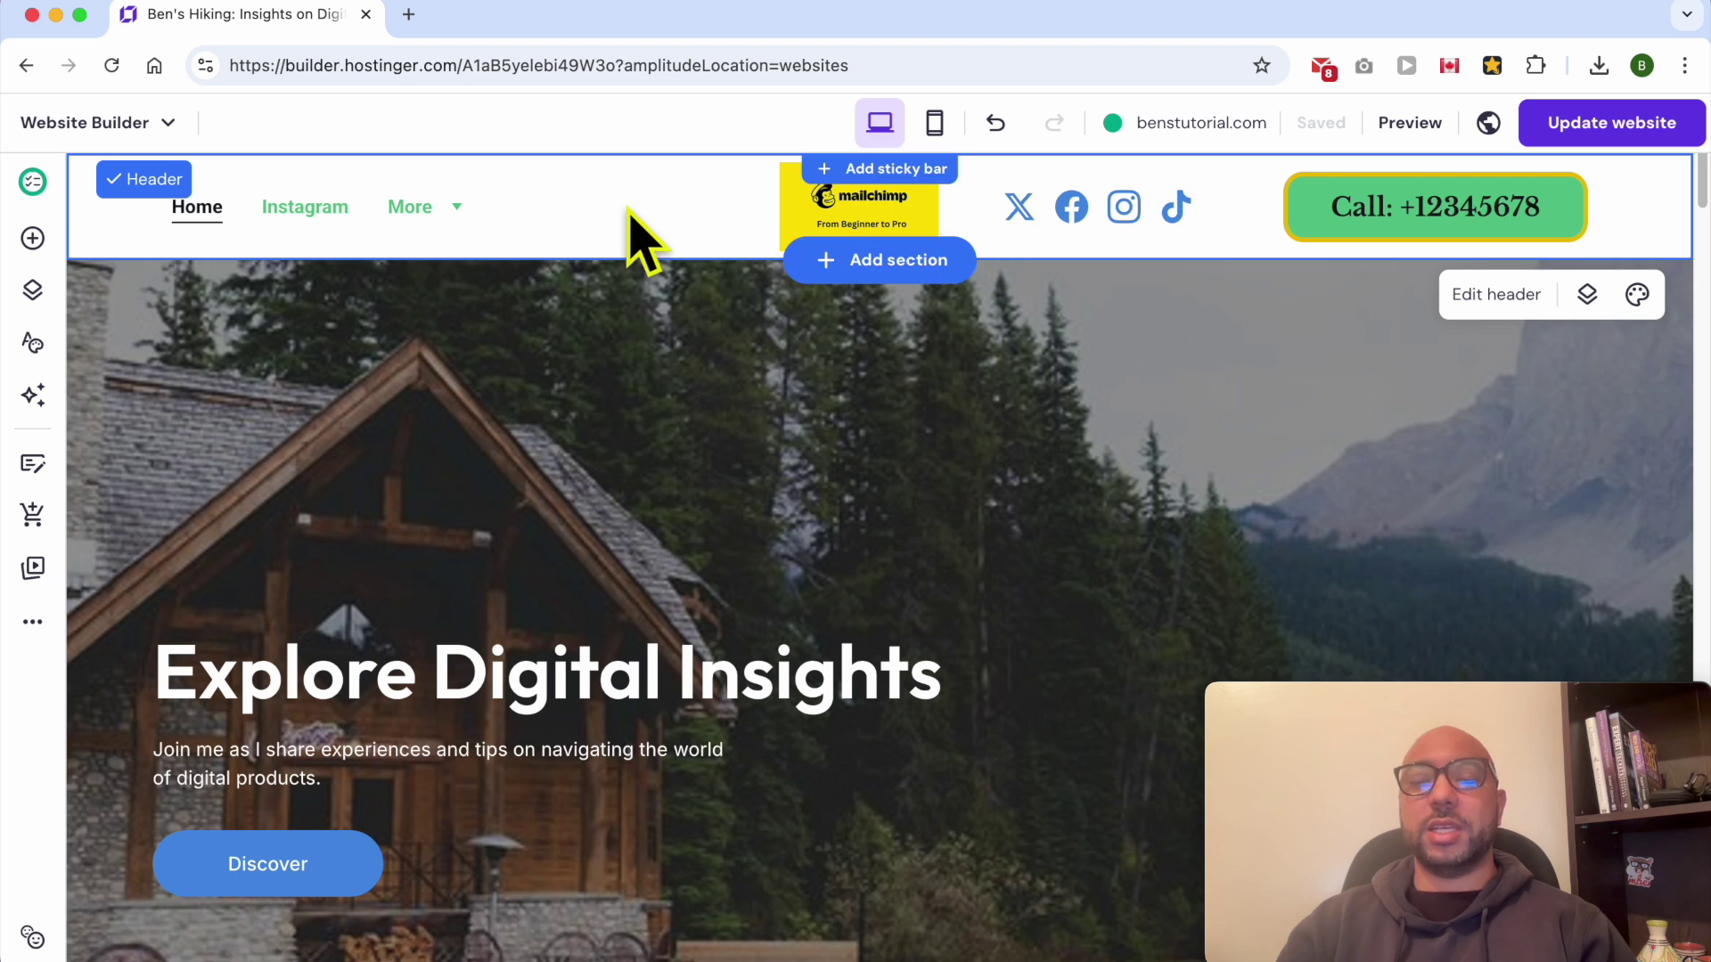
pyautogui.click(649, 349)
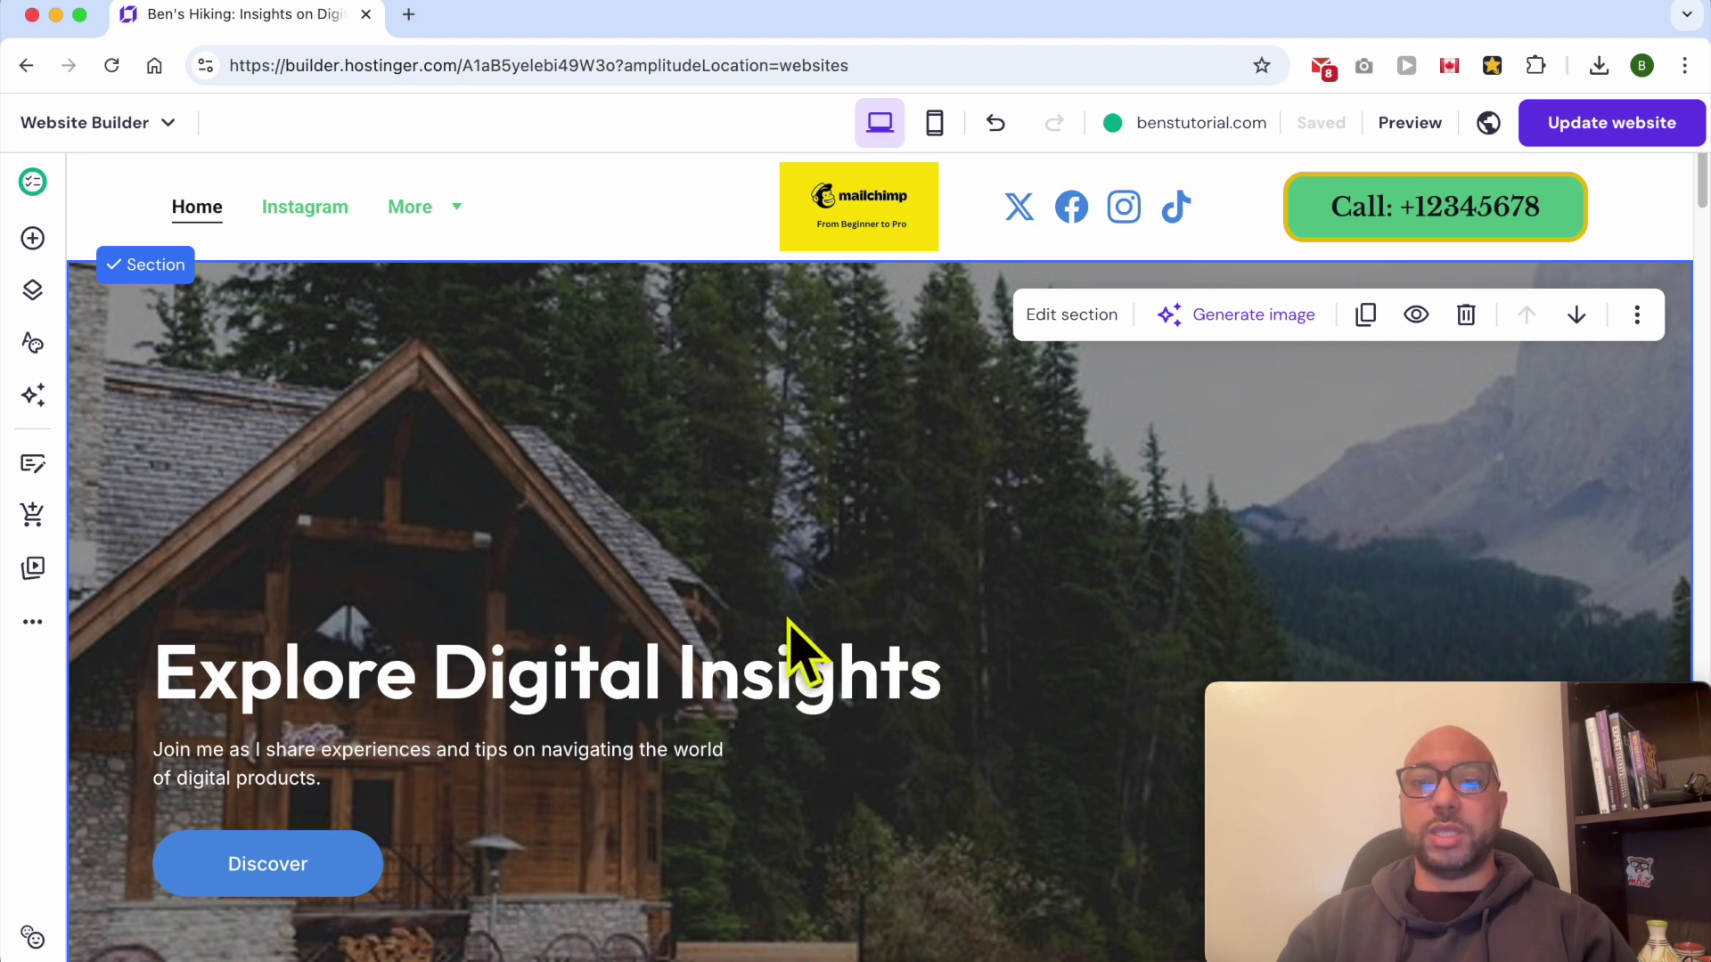
# Step: Rename the hero section's anchor from homepagetop to #backtotop and close its settings
pyautogui.click(1089, 321)
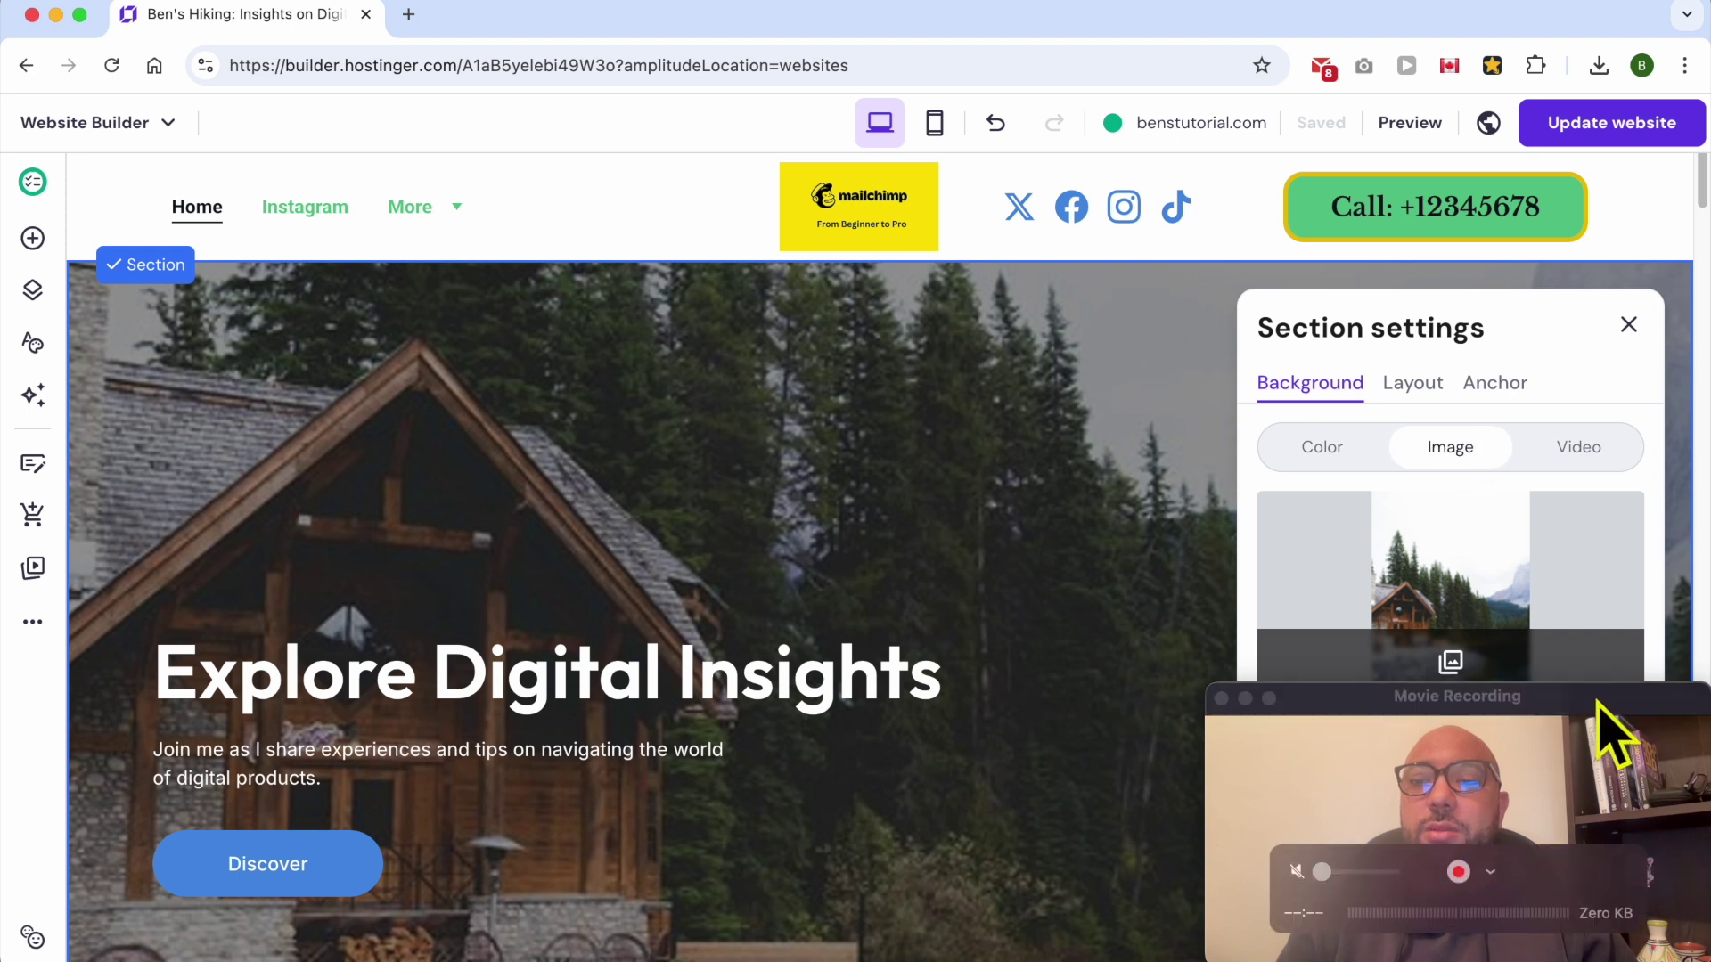
pyautogui.moveTo(1596, 726); pyautogui.dragTo(482, 663)
pyautogui.click(1497, 385)
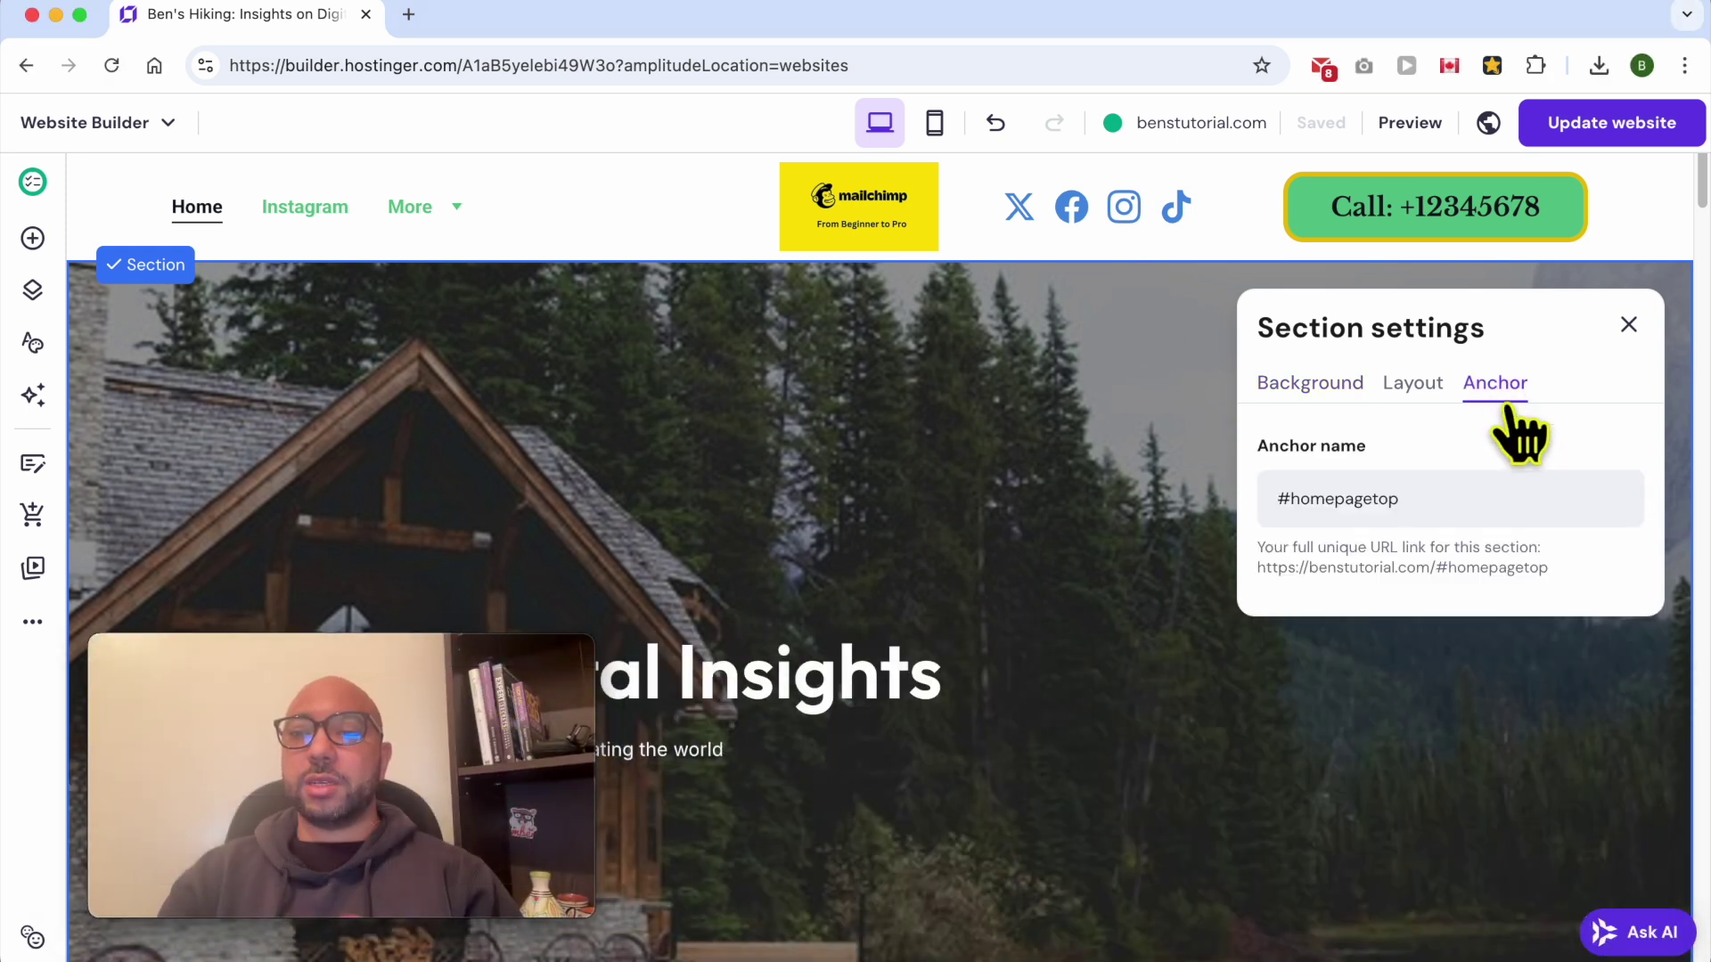
pyautogui.tripleClick(1448, 499)
pyautogui.press('BackSpace')
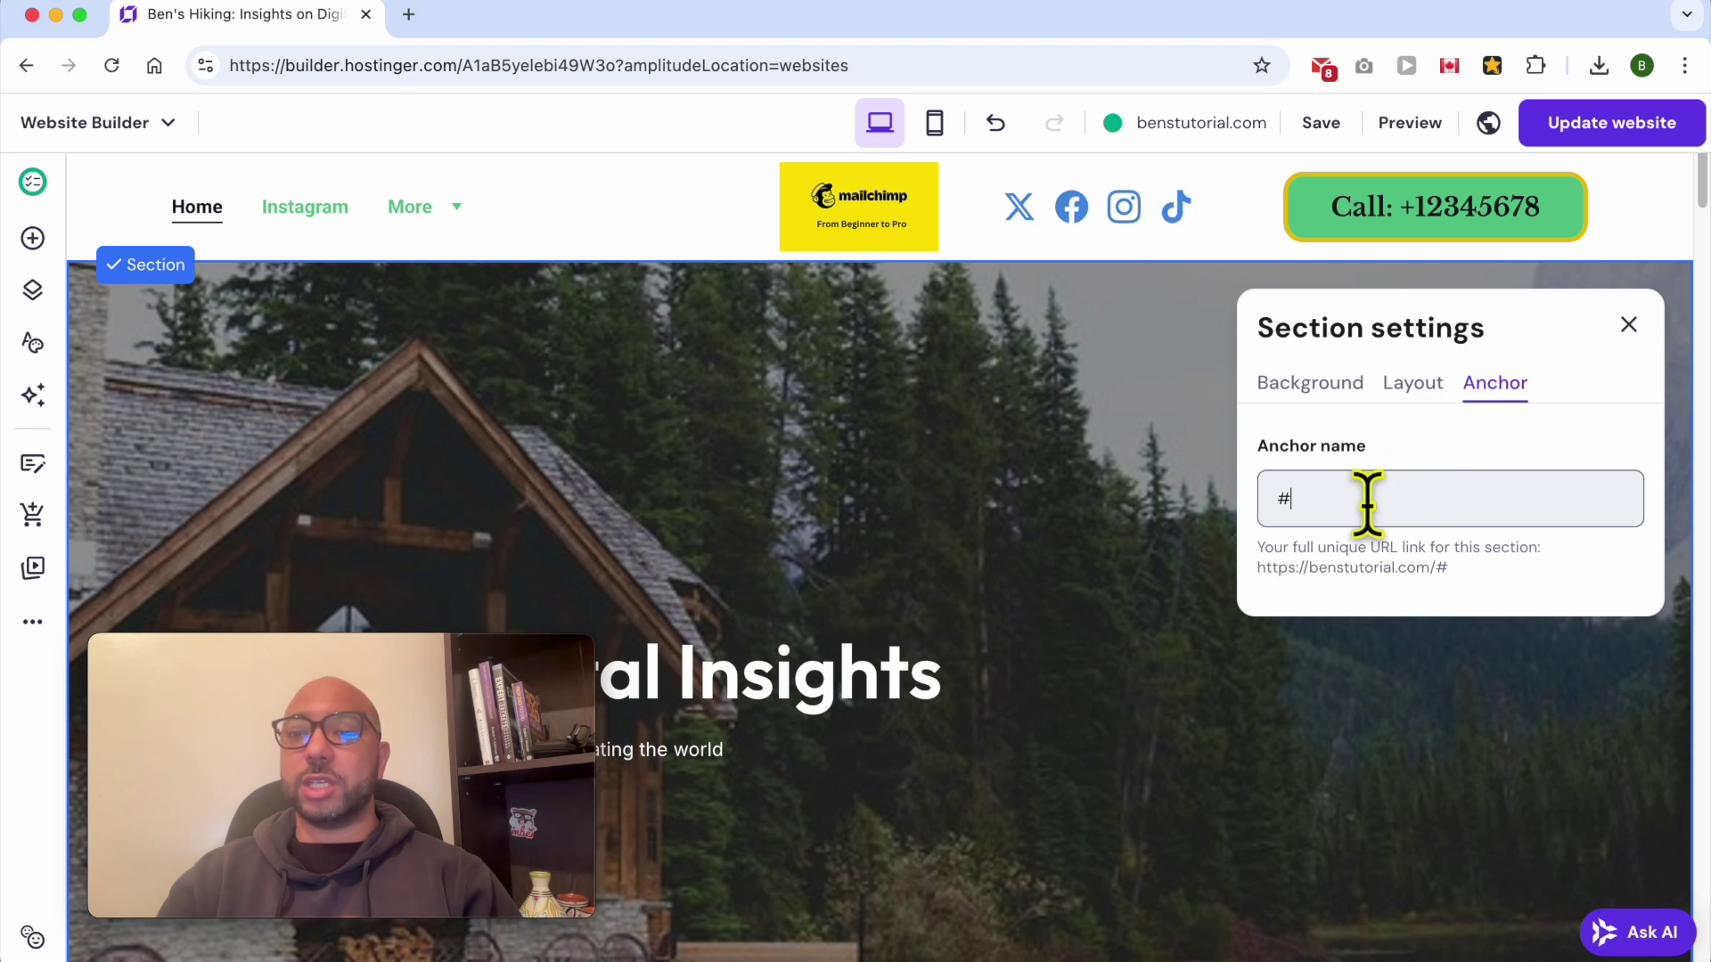
pyautogui.doubleClick(1283, 498)
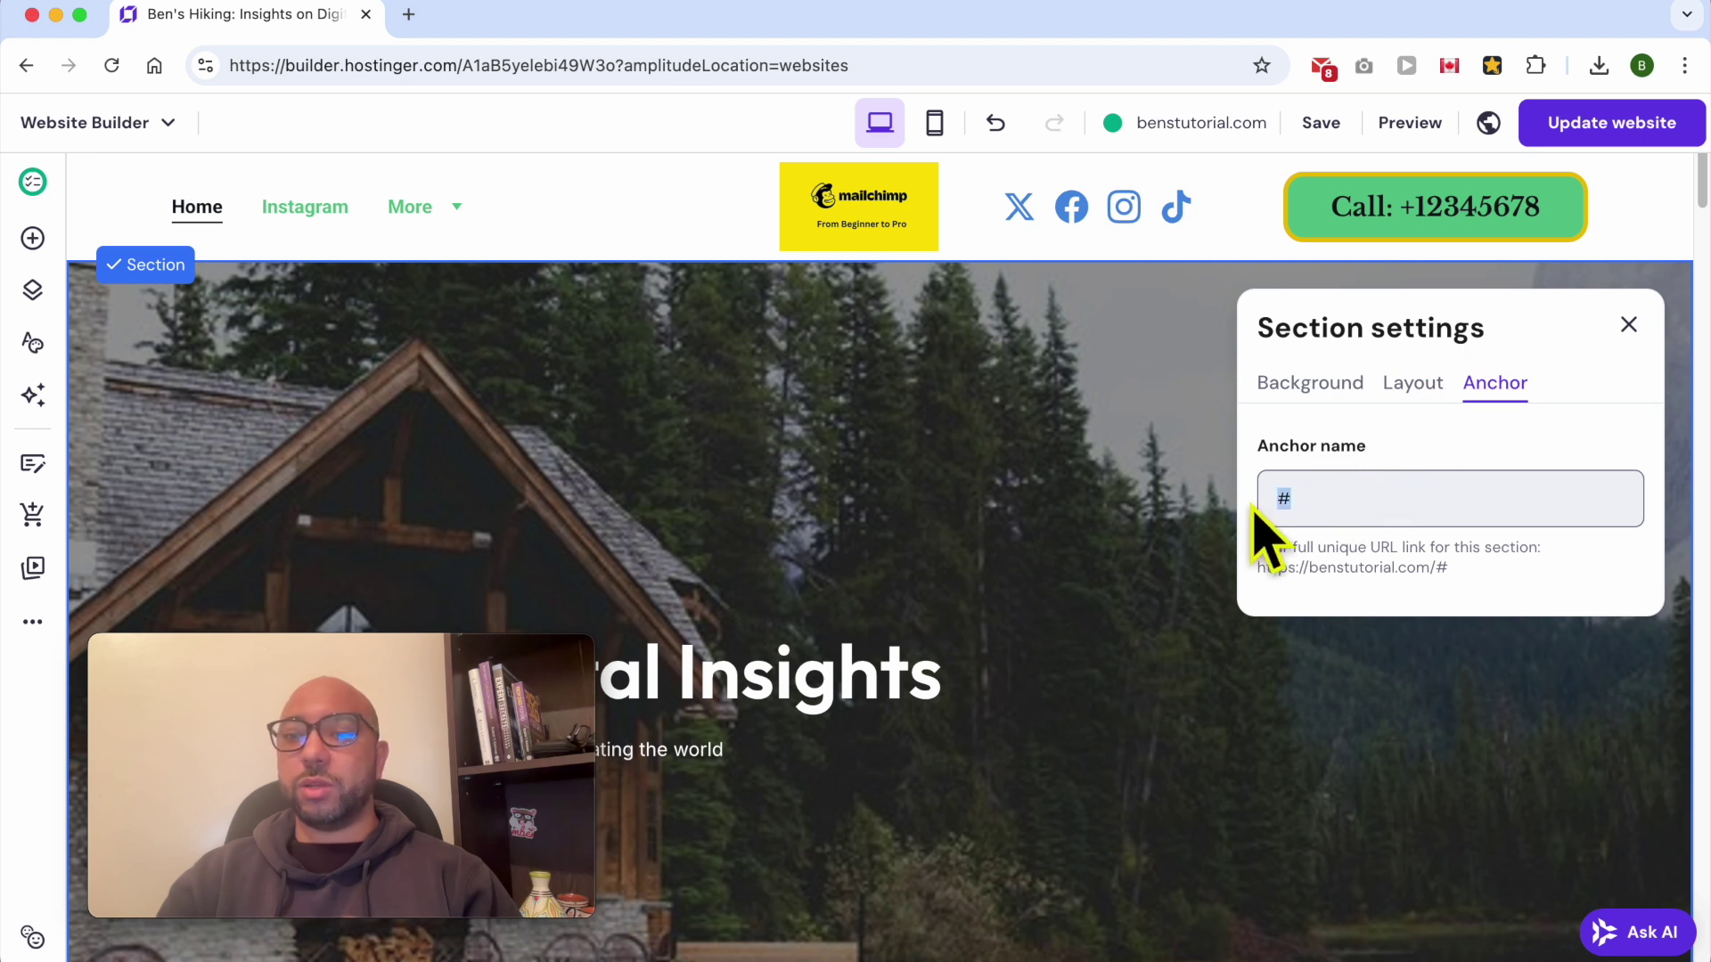
pyautogui.click(1390, 503)
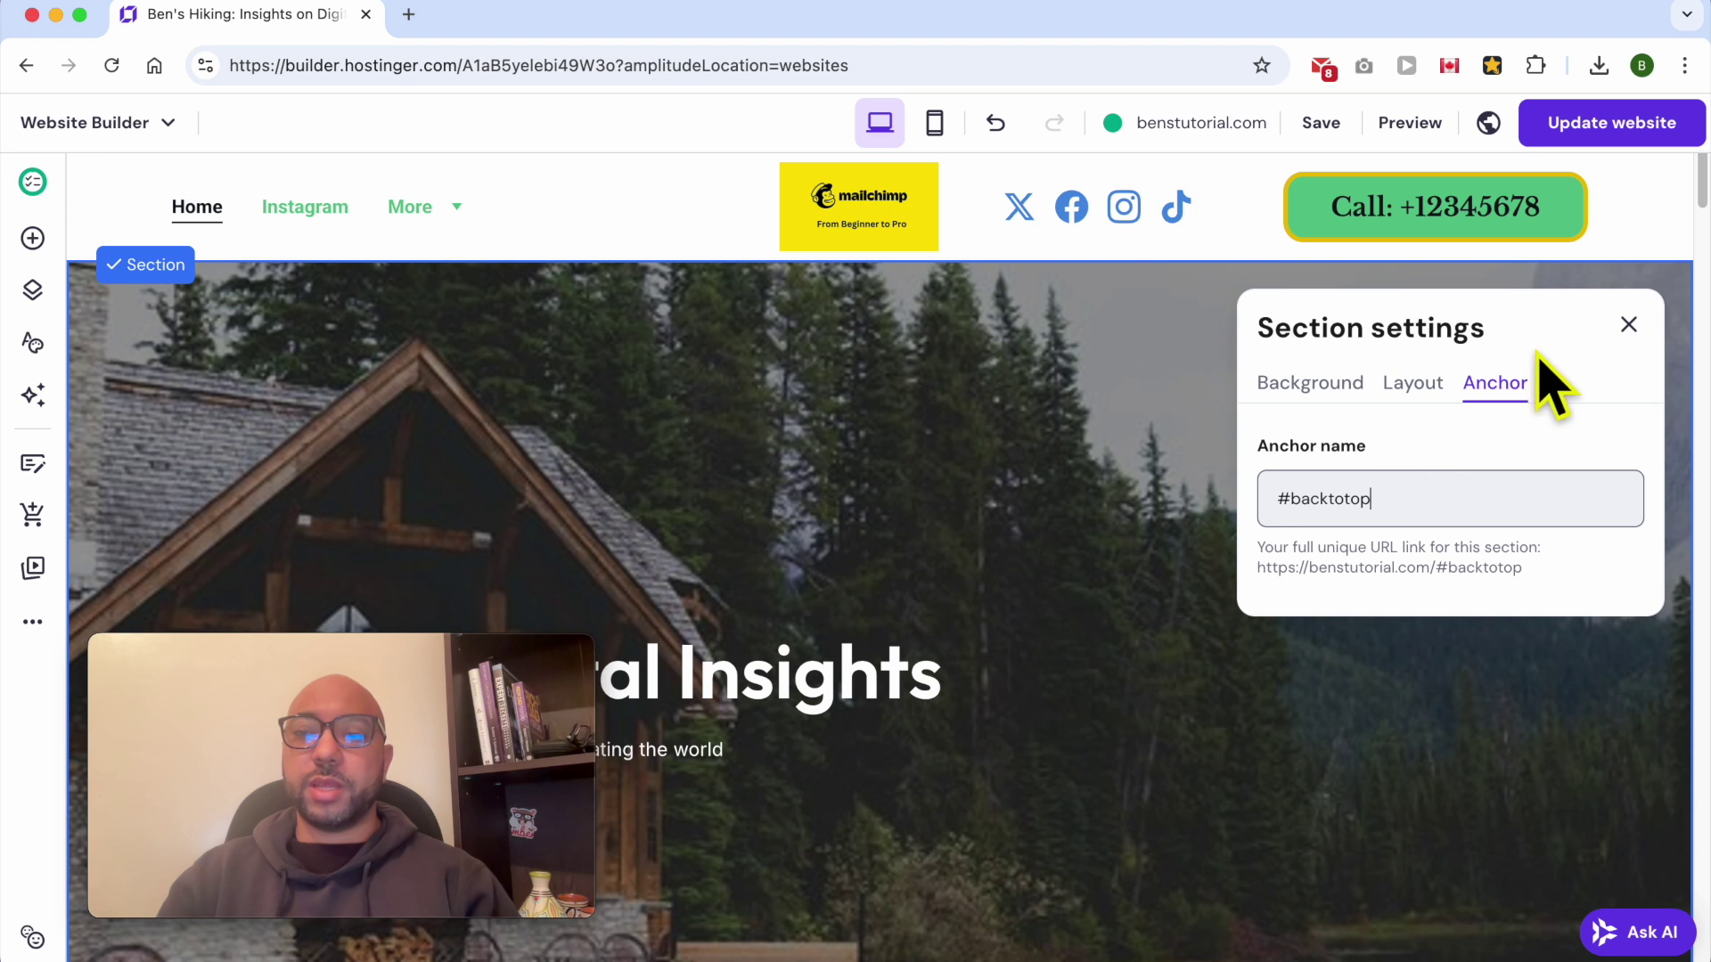
pyautogui.click(1629, 324)
# Step: Move the footer's Back to Top button to the footer's right edge
pyautogui.scroll(-20, 1336, 499)
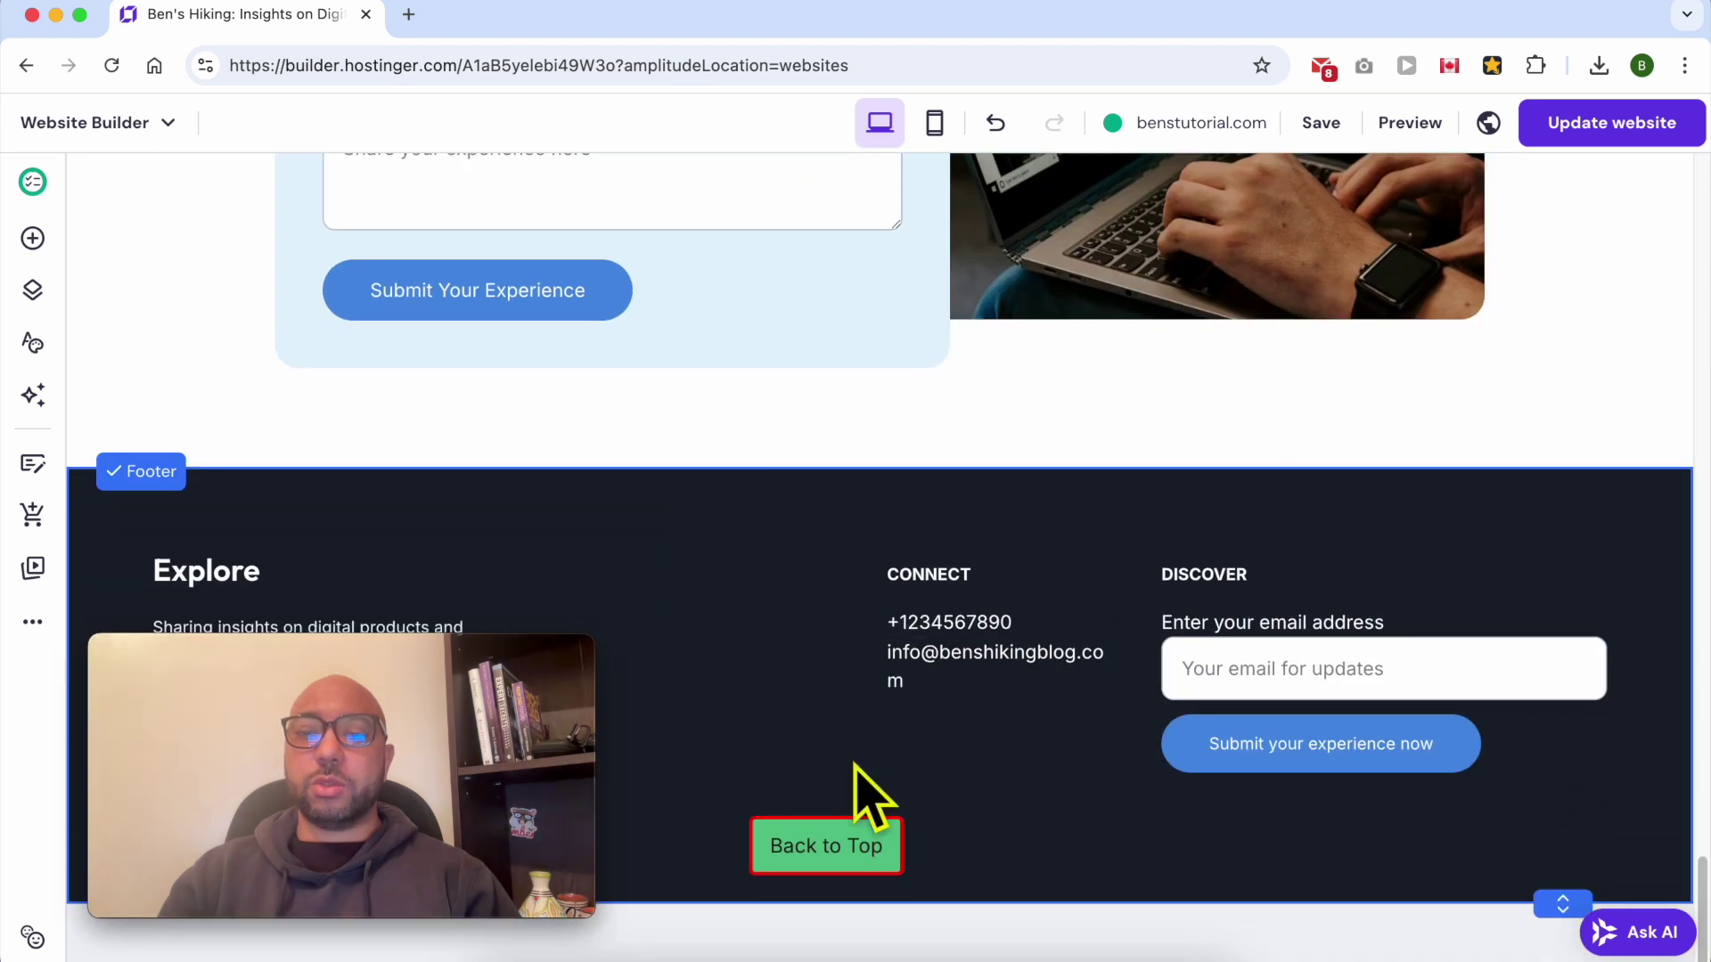
pyautogui.click(813, 855)
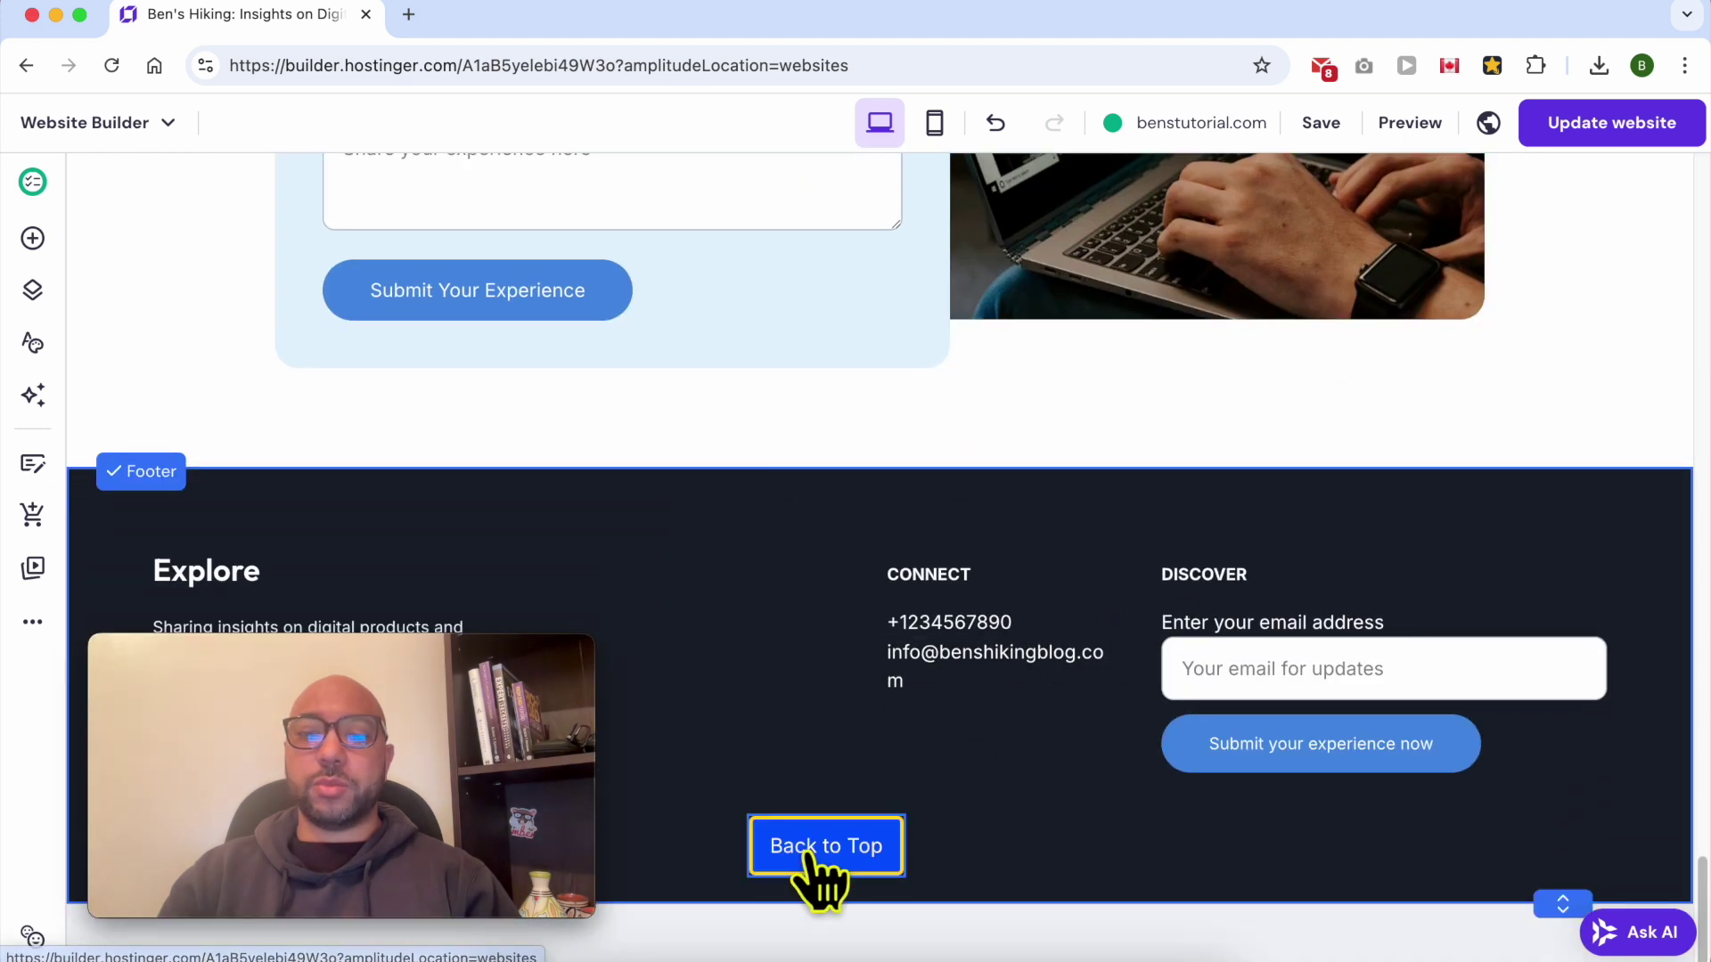
pyautogui.moveTo(813, 856); pyautogui.dragTo(1540, 859)
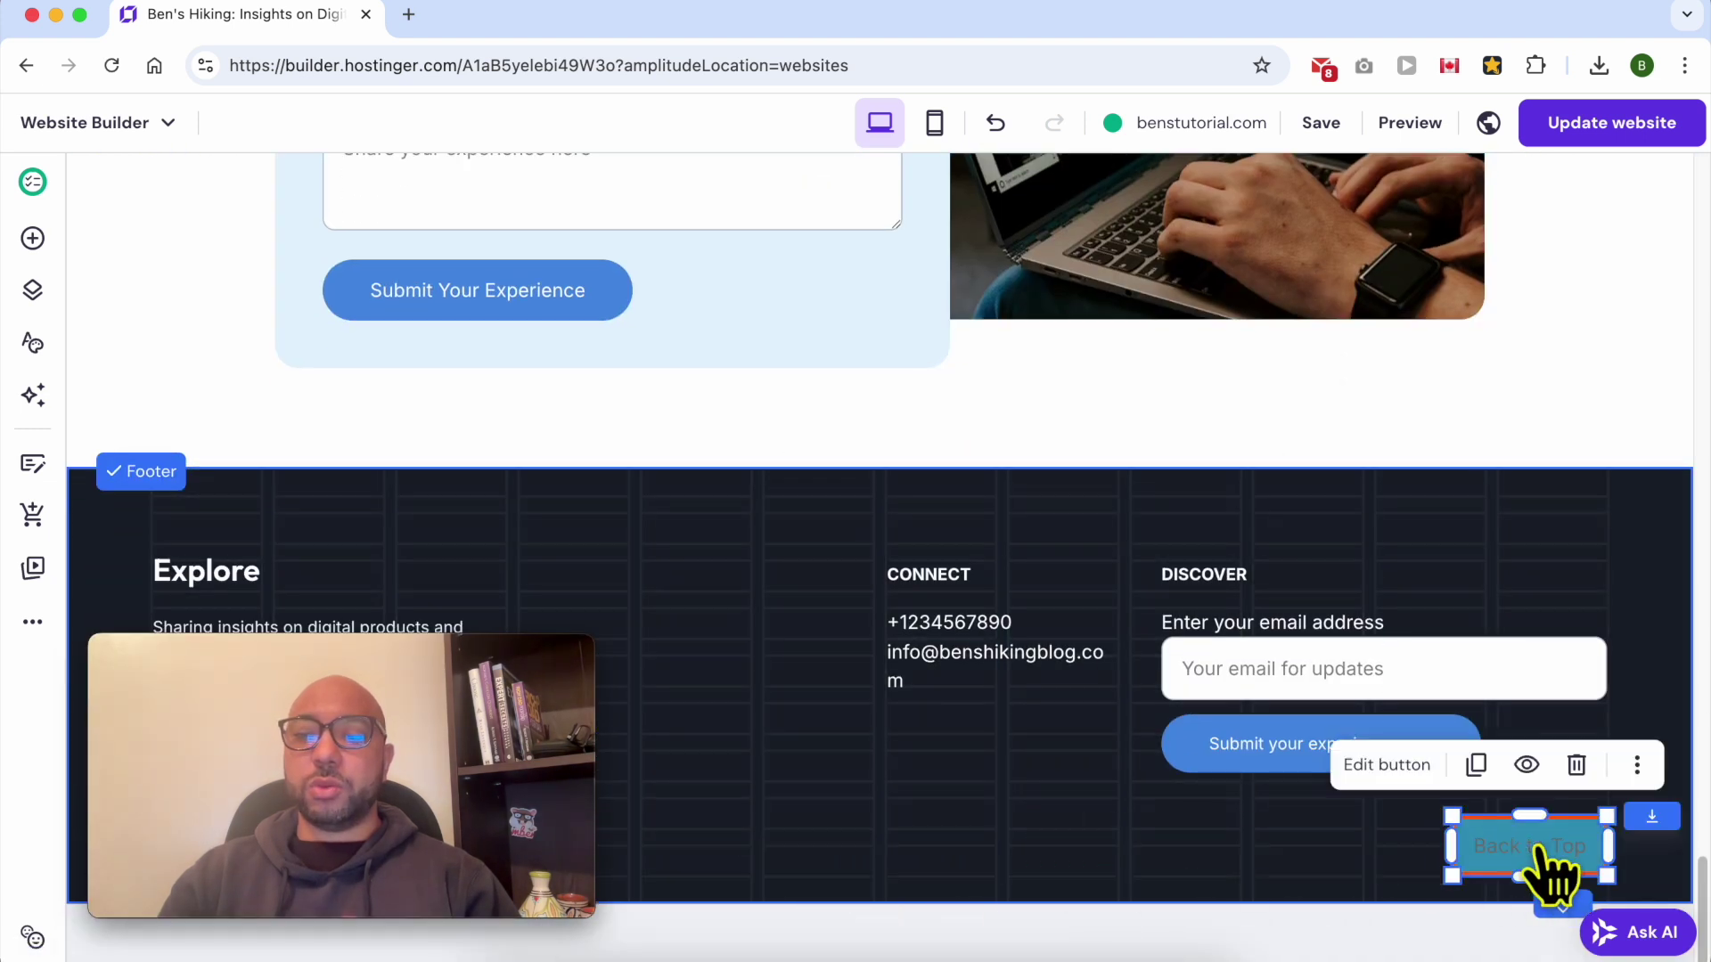
# Step: Link the button to the backtotop section and mark the link nofollow
pyautogui.click(1406, 766)
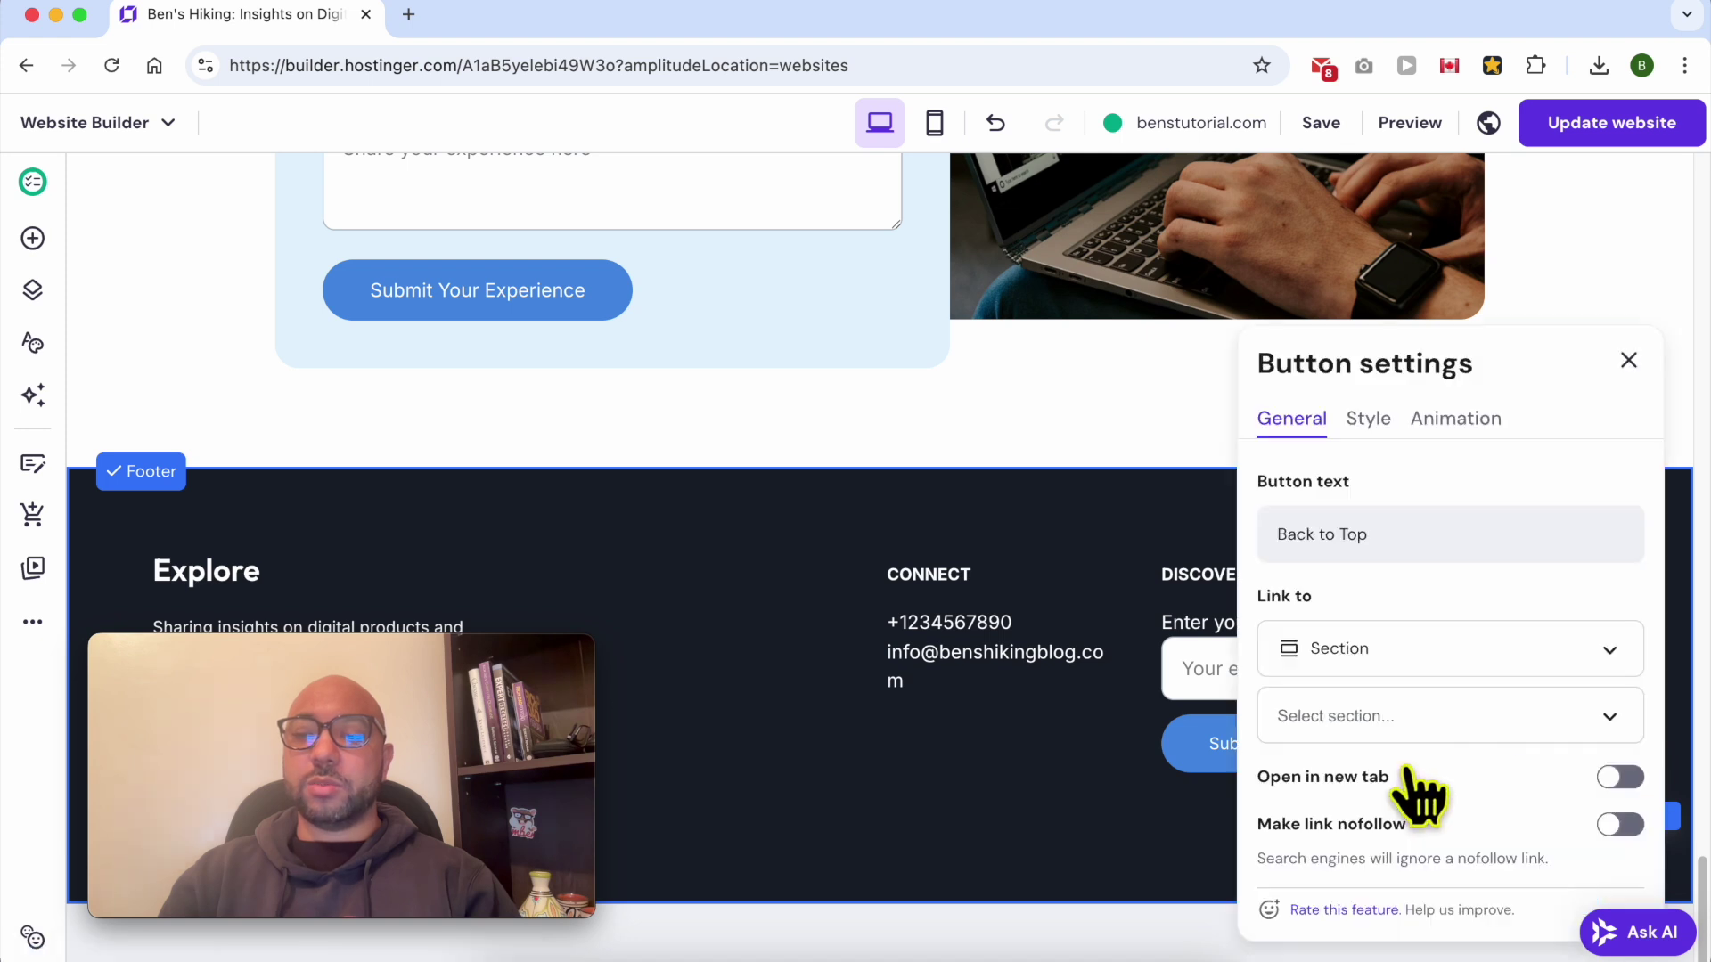
pyautogui.click(1386, 643)
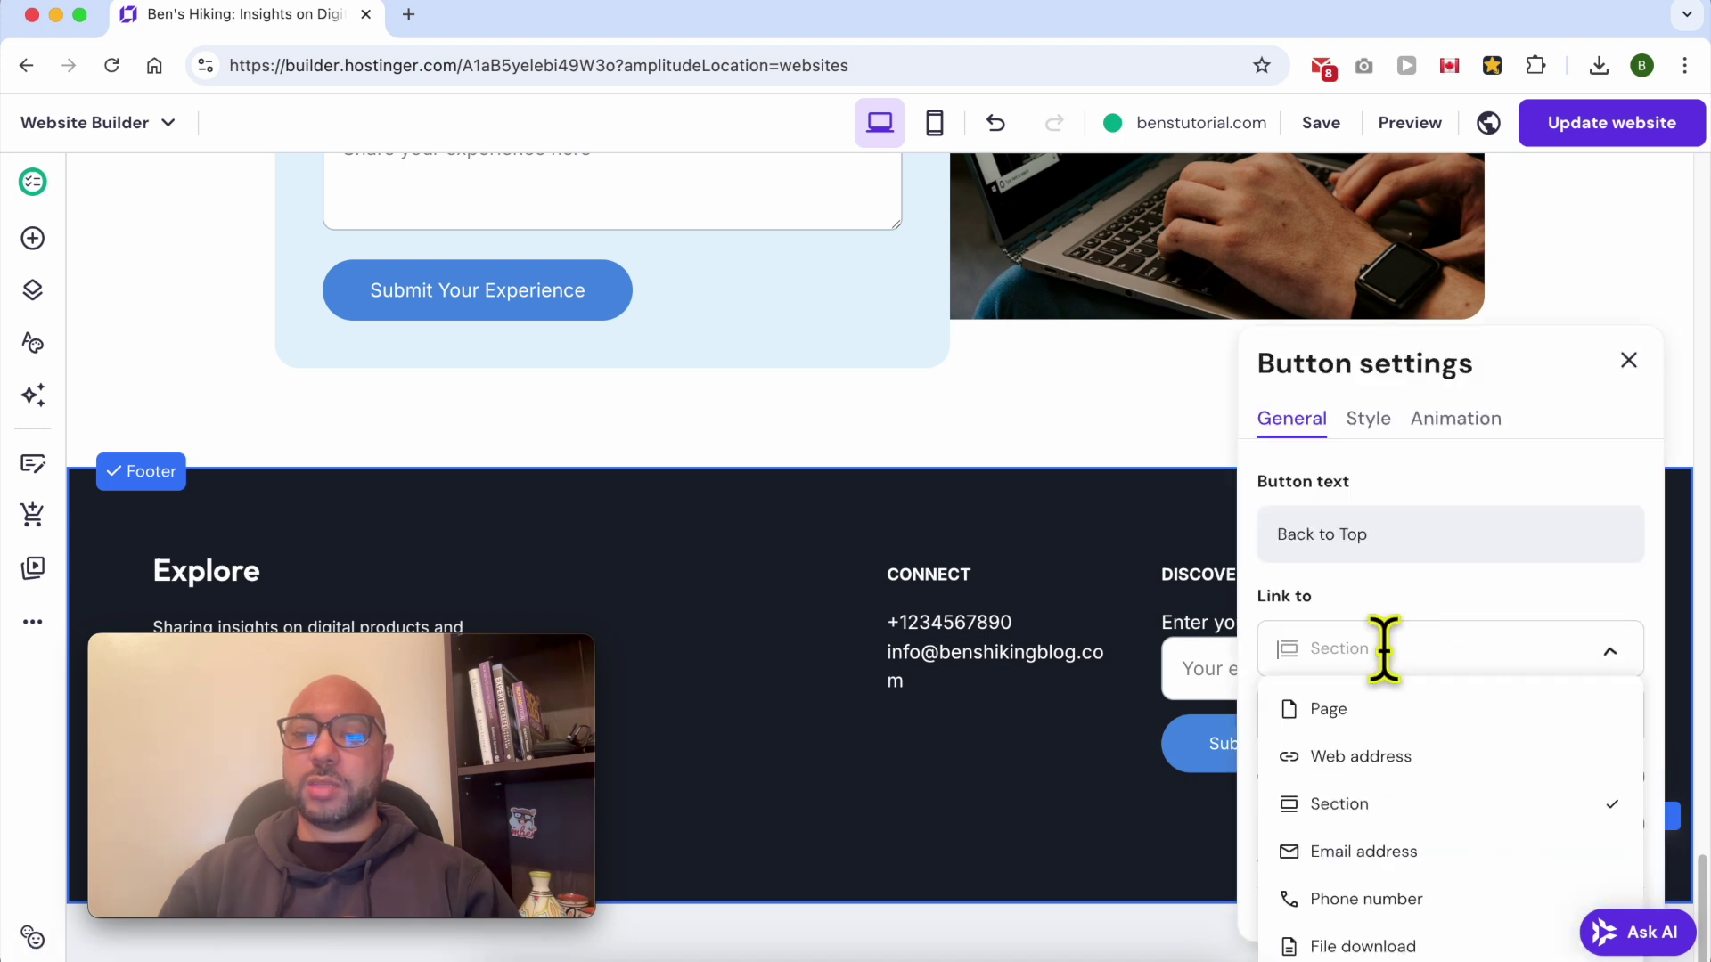
pyautogui.click(1376, 804)
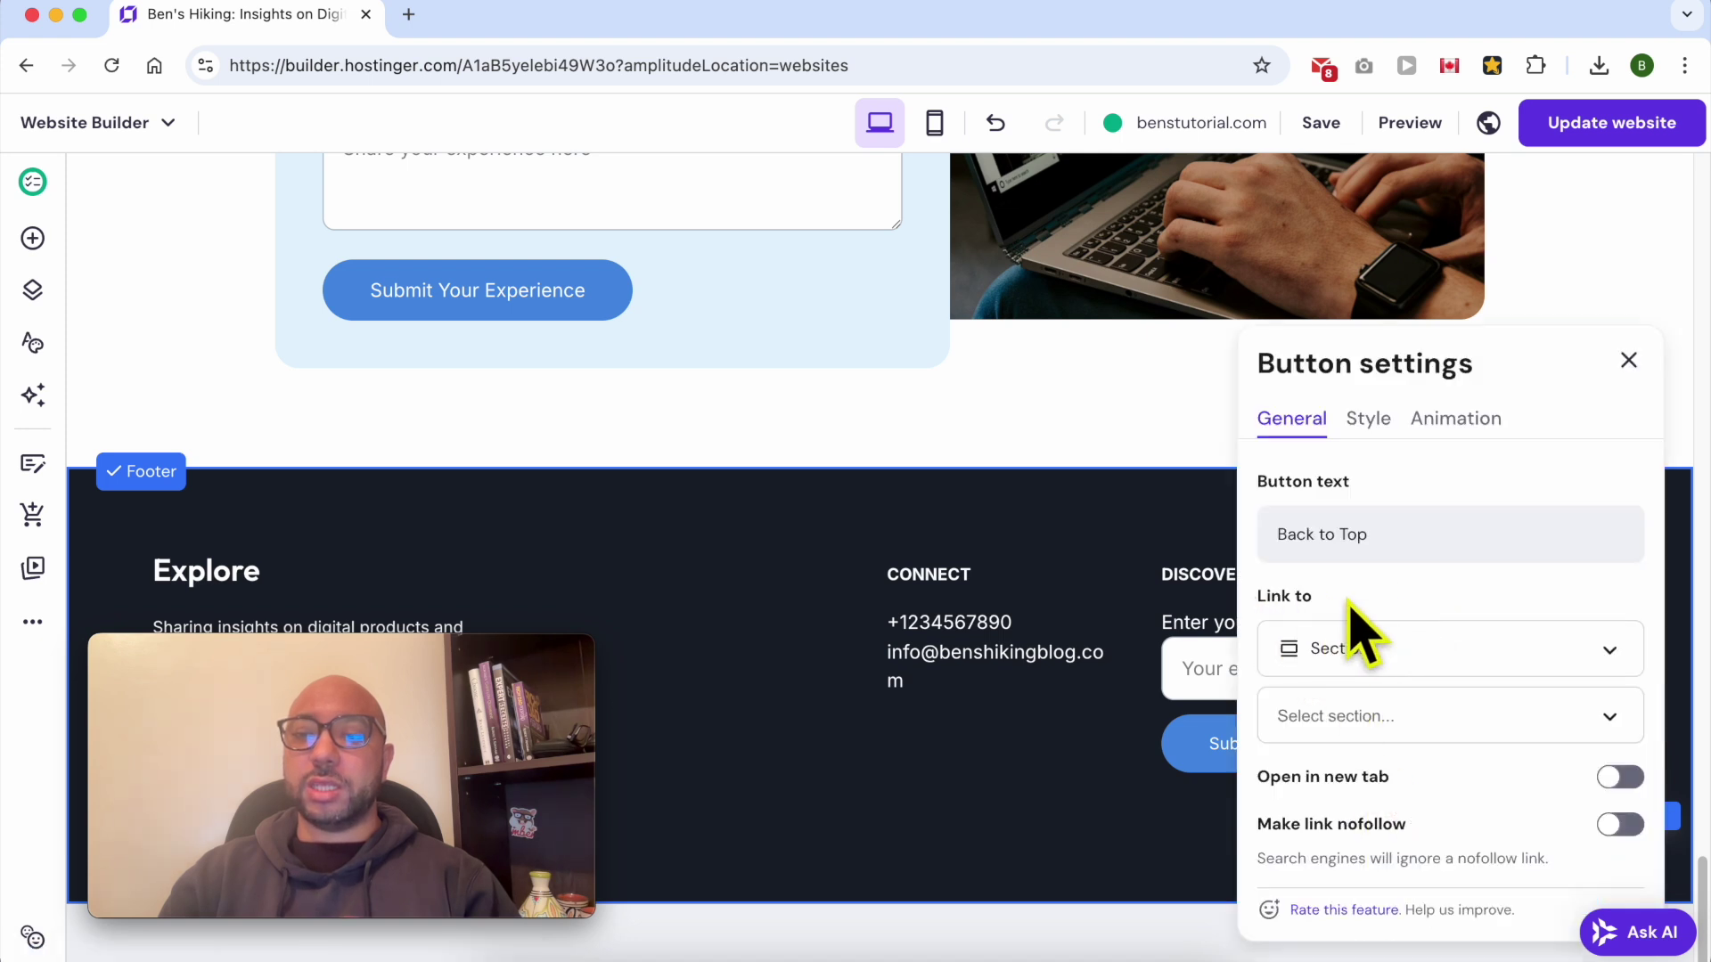
pyautogui.click(1363, 718)
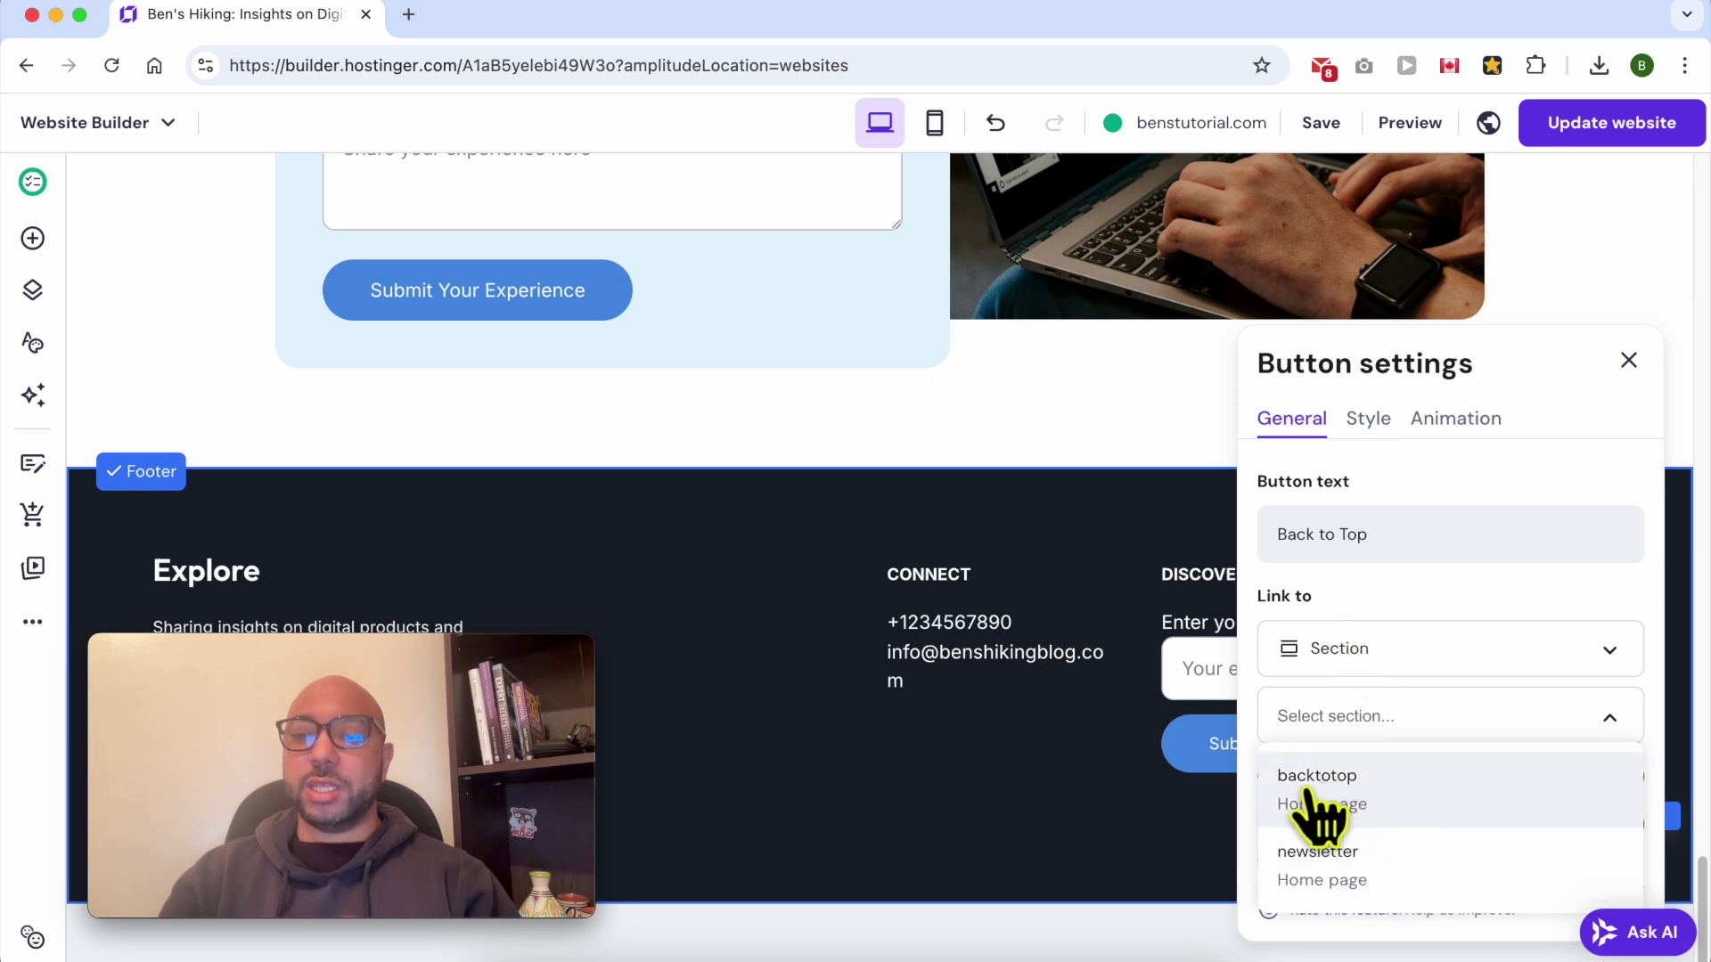
pyautogui.click(1356, 797)
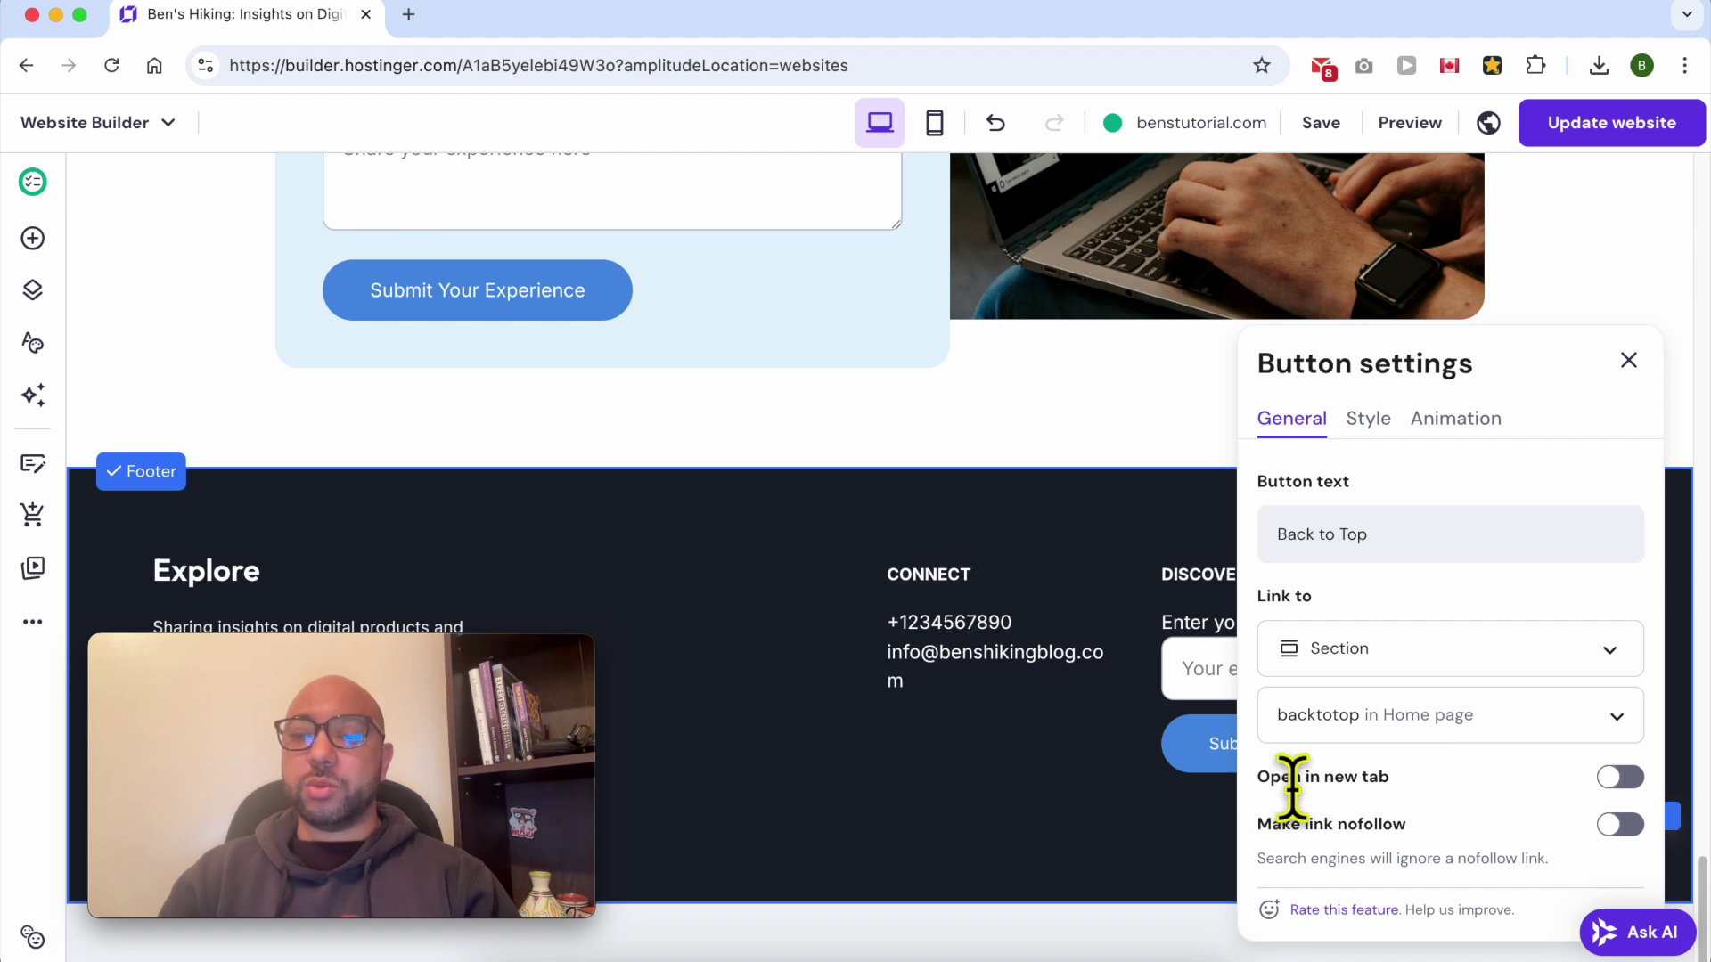
pyautogui.click(1310, 717)
pyautogui.click(1383, 759)
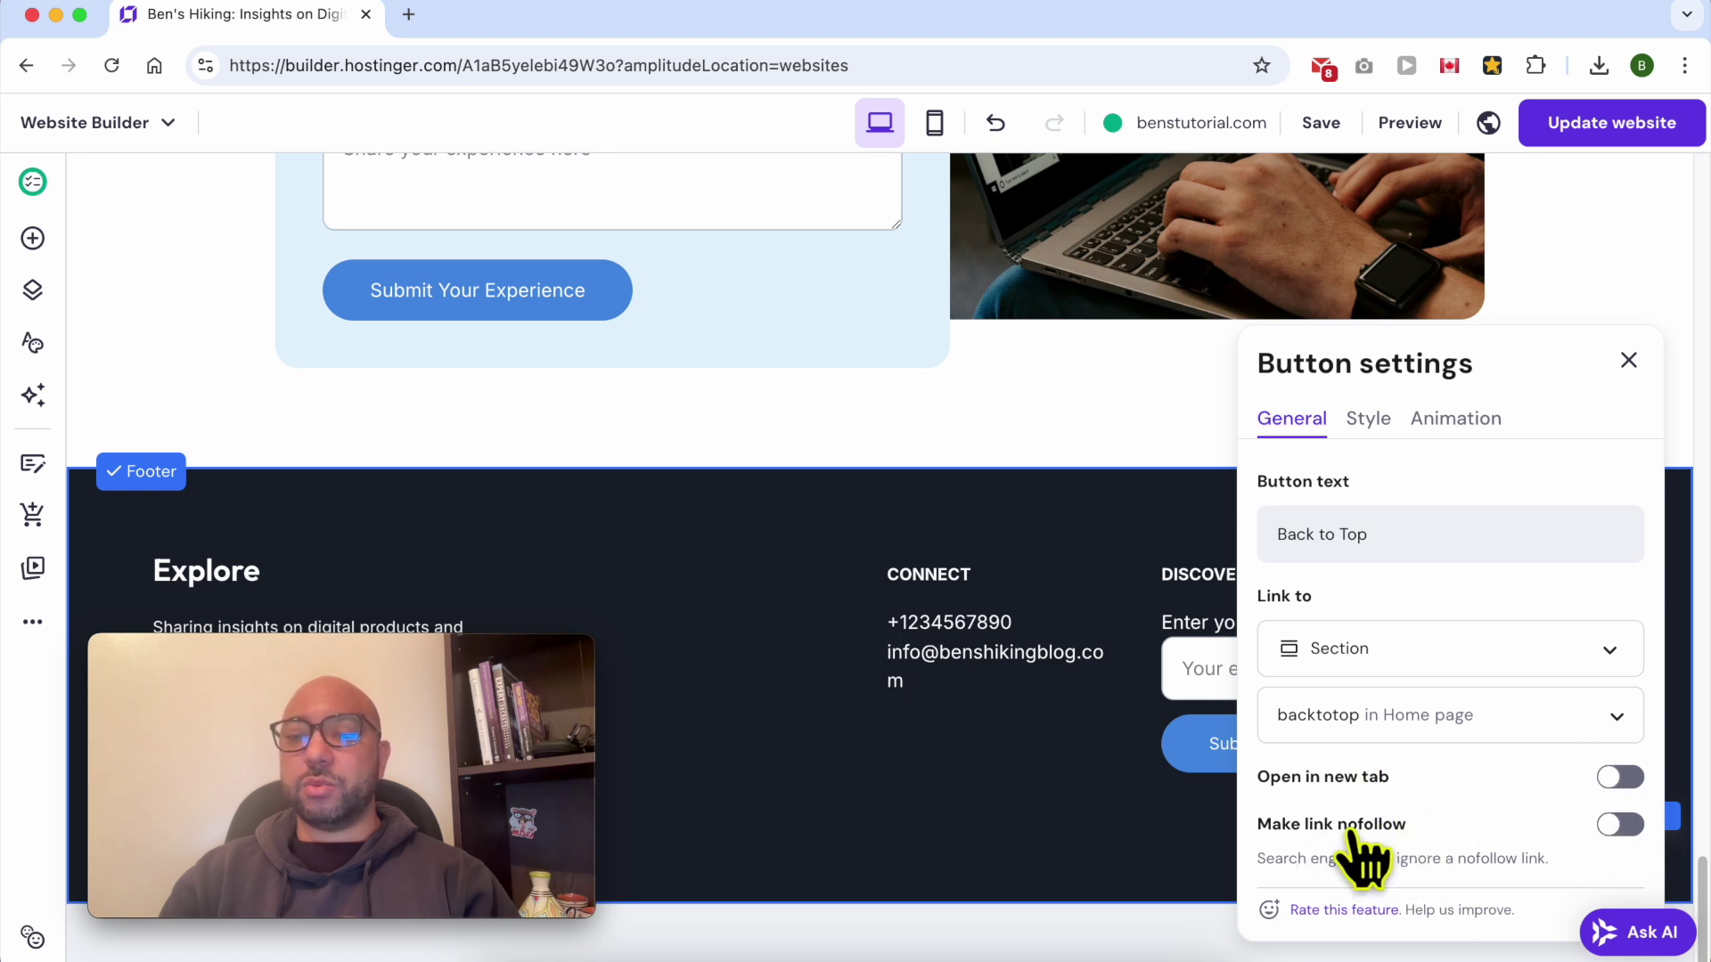
pyautogui.click(1619, 824)
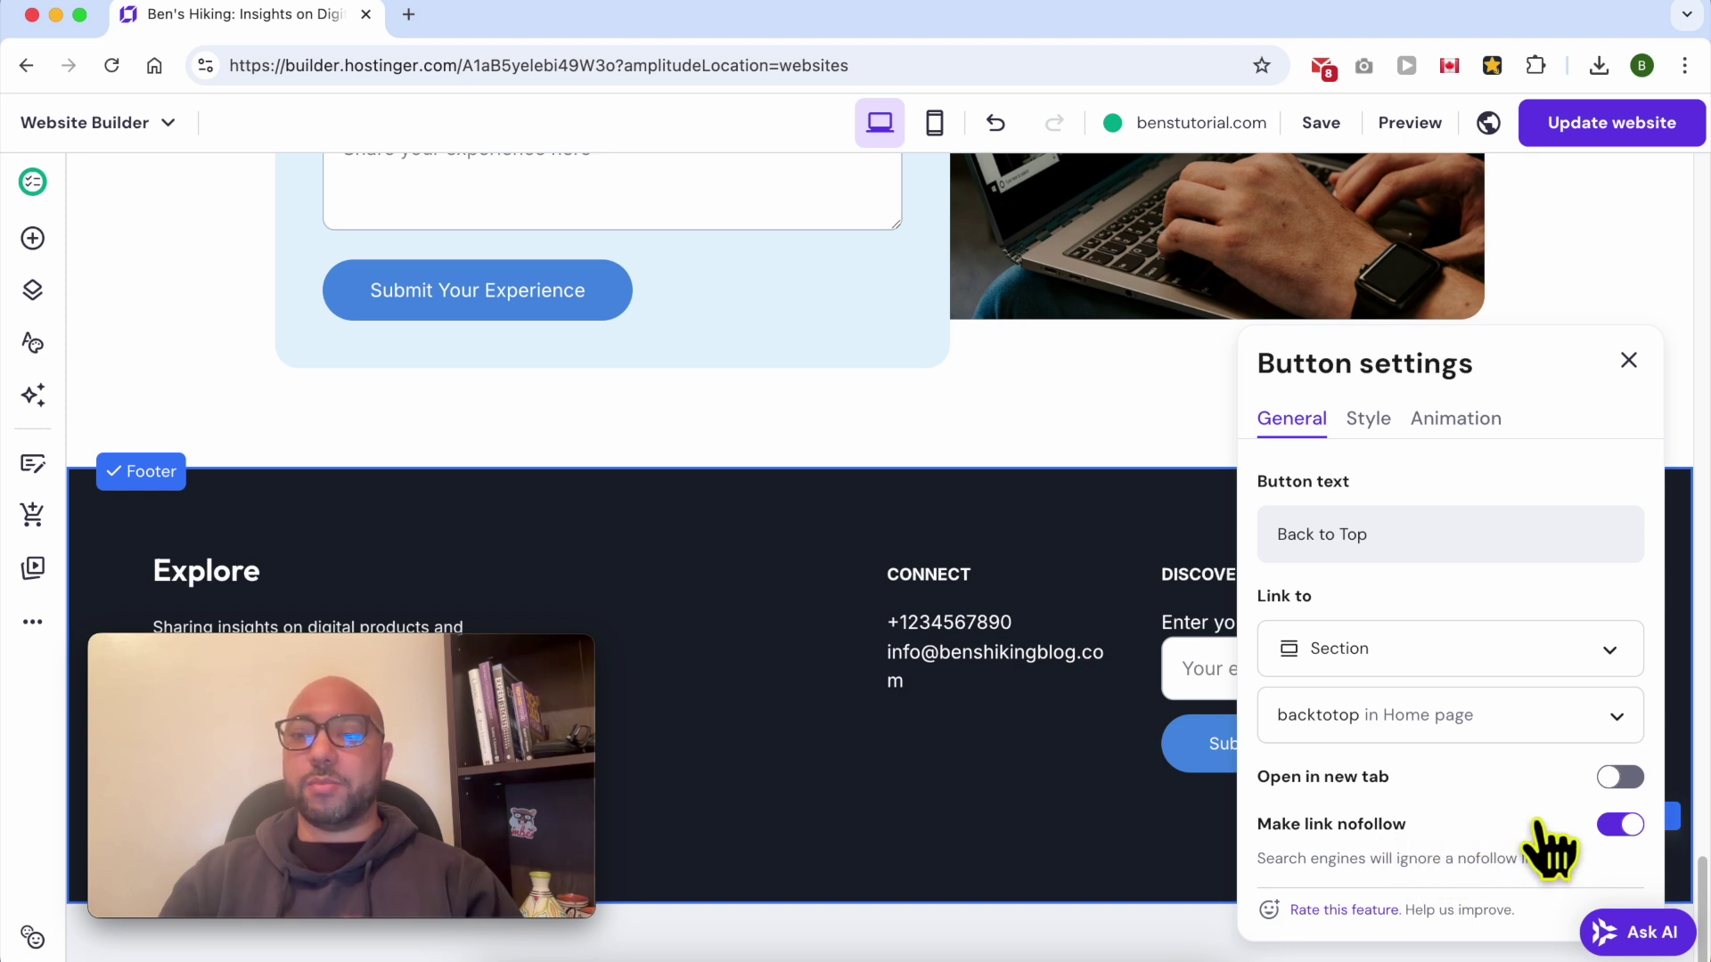
# Step: Publish the site changes and open the live benstutorial.com in a new tab
pyautogui.click(1628, 361)
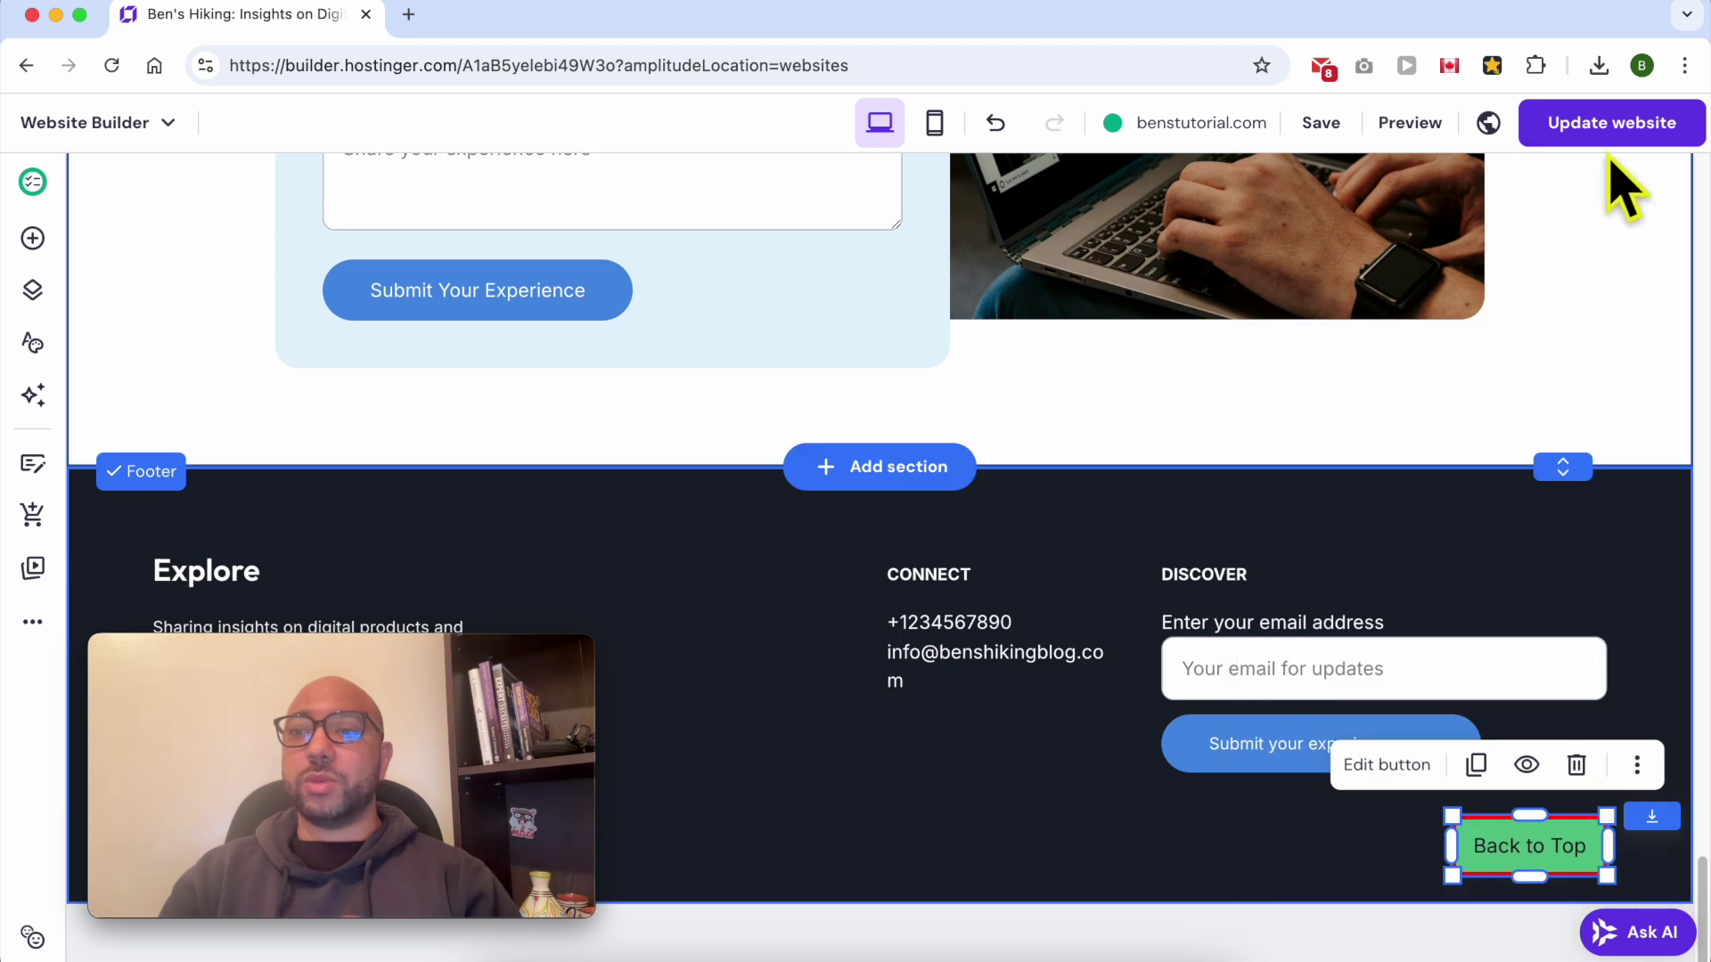
pyautogui.click(1619, 134)
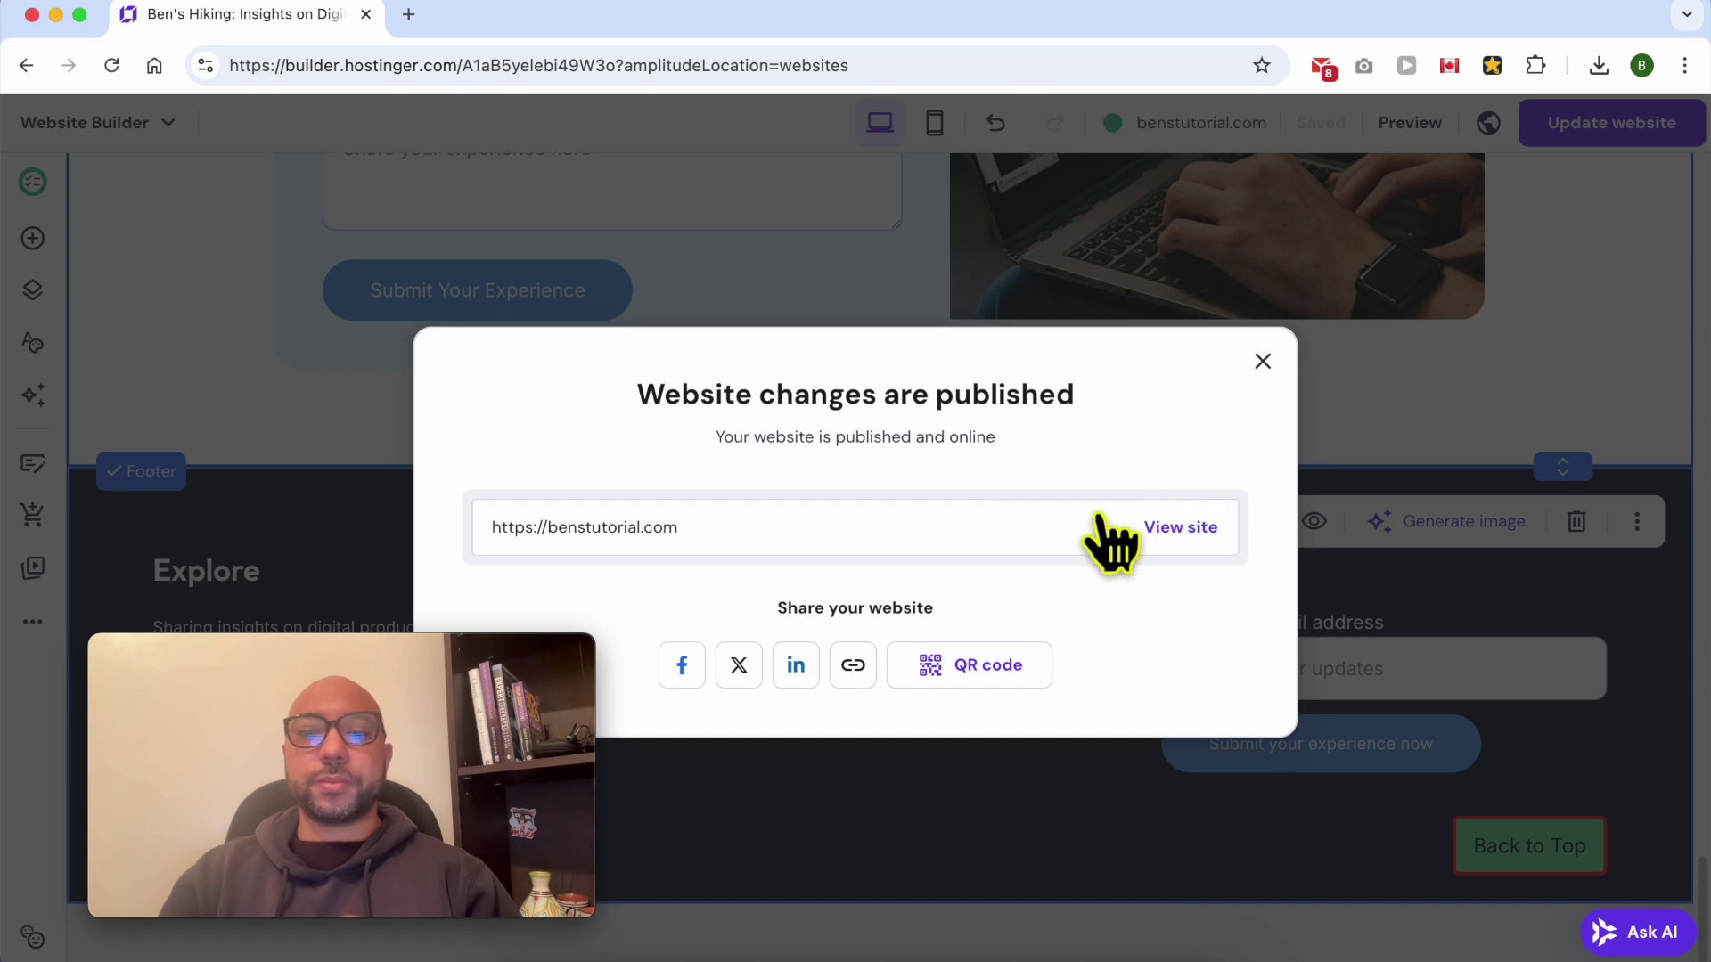
pyautogui.click(1168, 557)
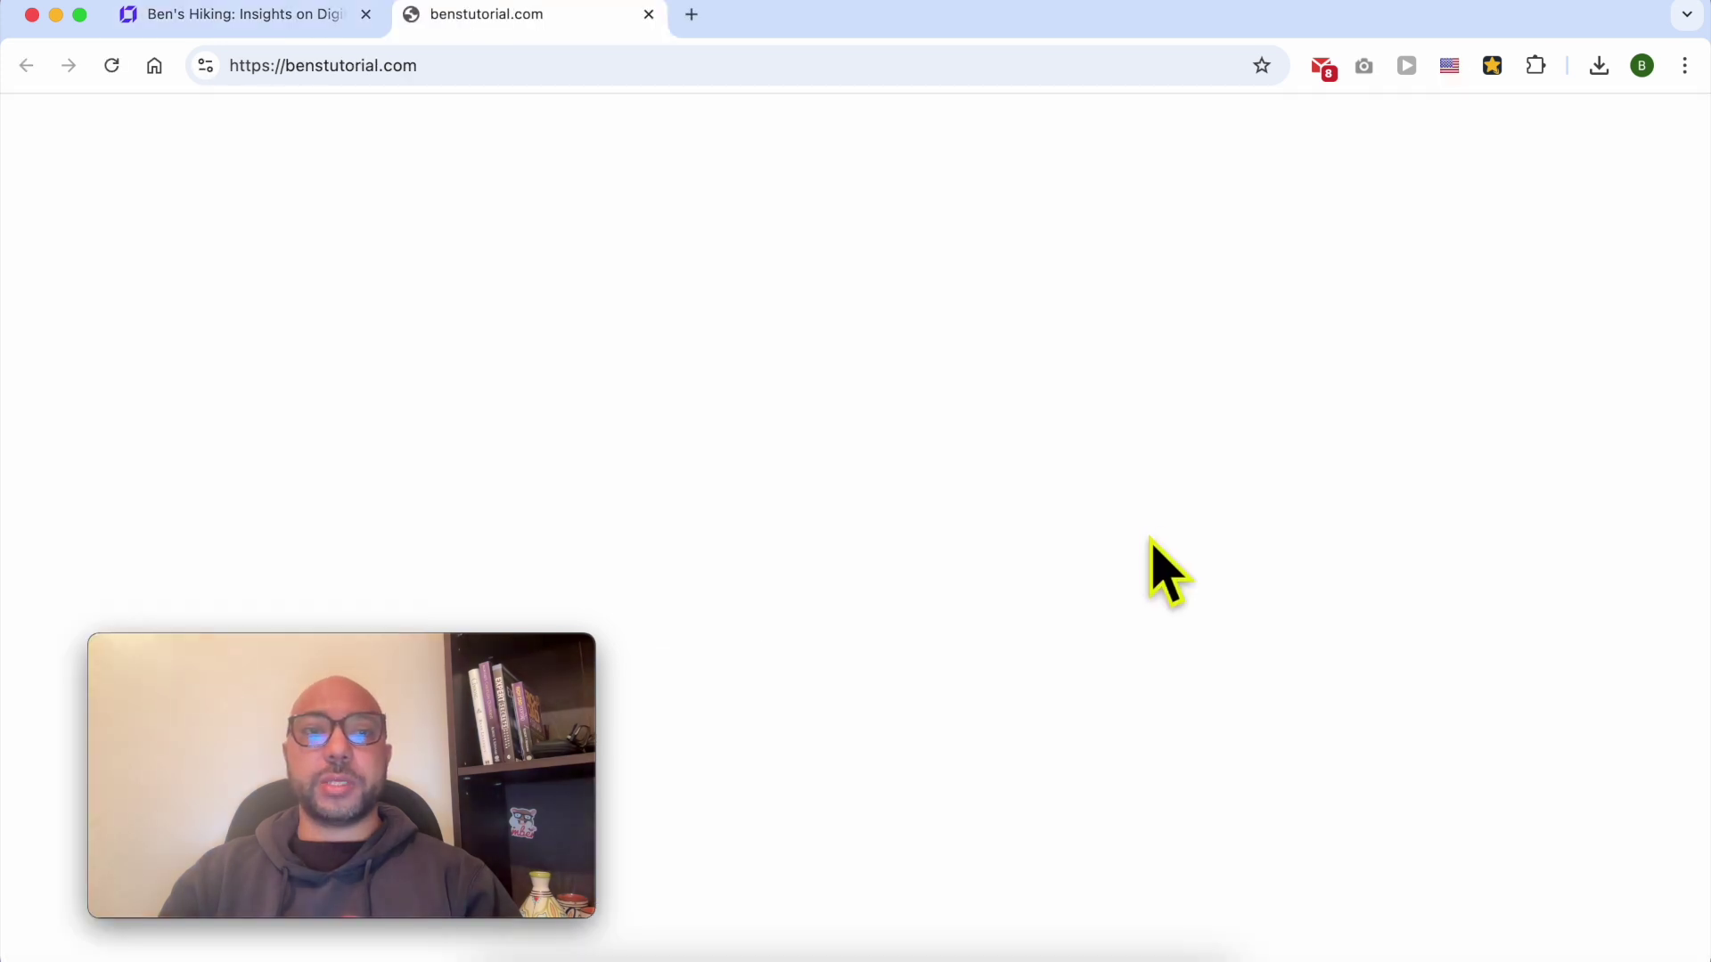
# Step: On the live site, use the footer's Back to Top button and confirm it jumps to the #backtotop hero
pyautogui.scroll(-15, 1077, 489)
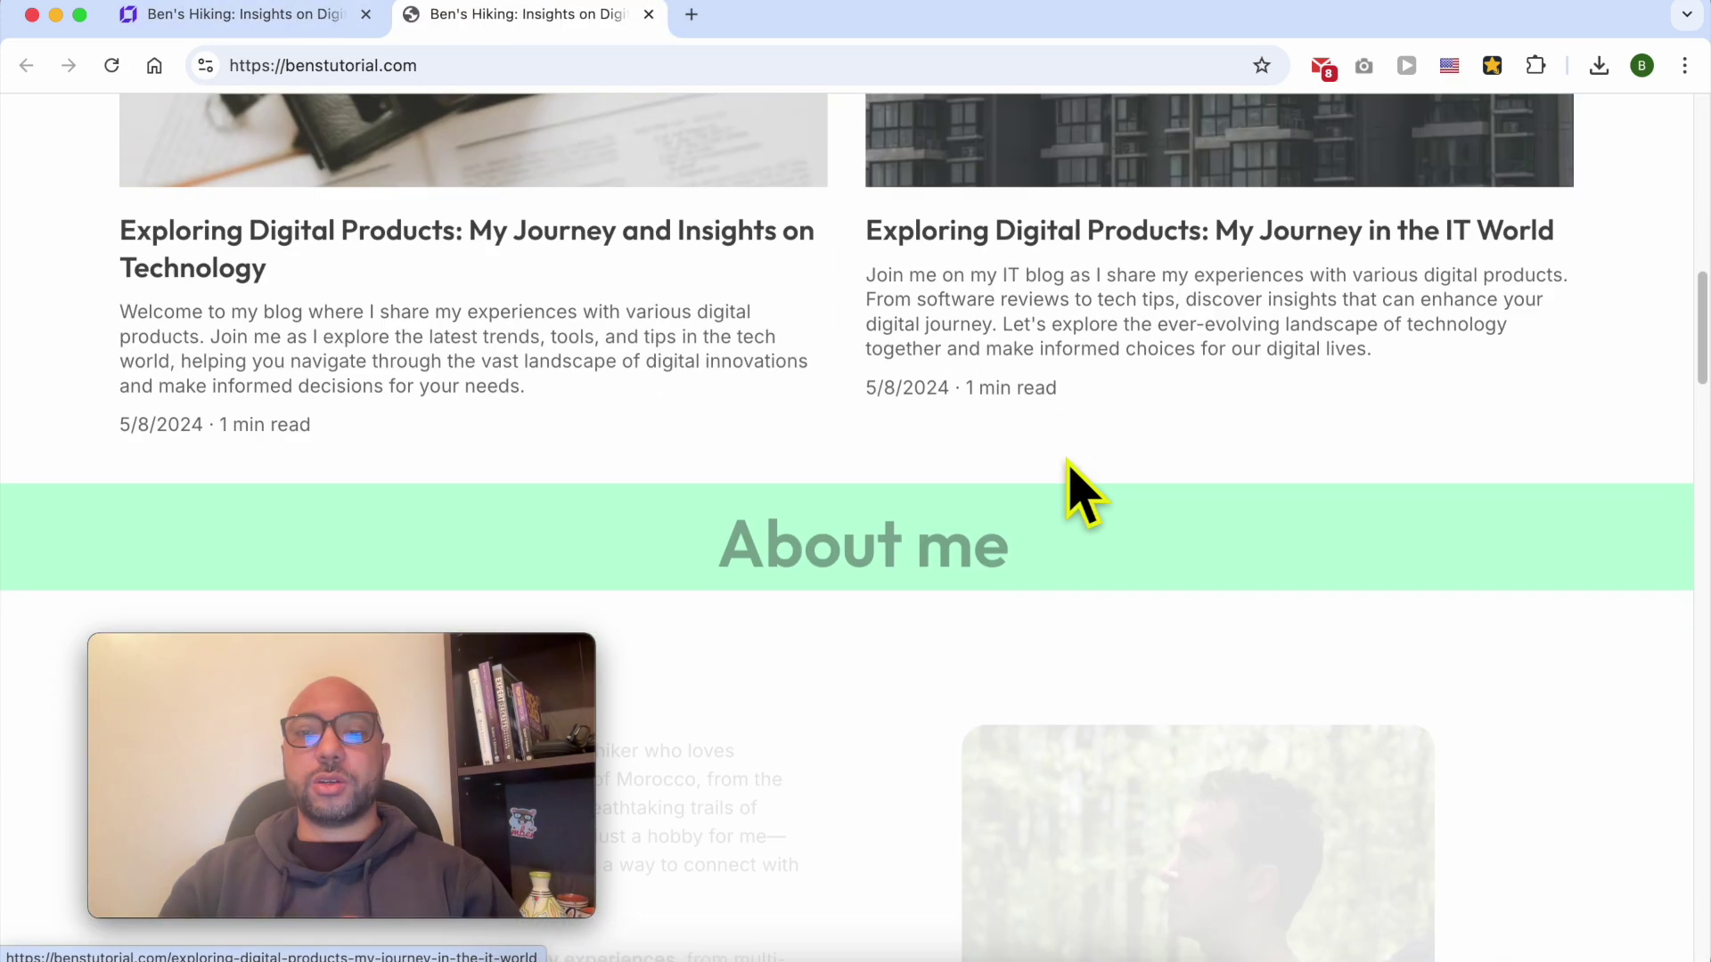
pyautogui.scroll(-15, 1078, 489)
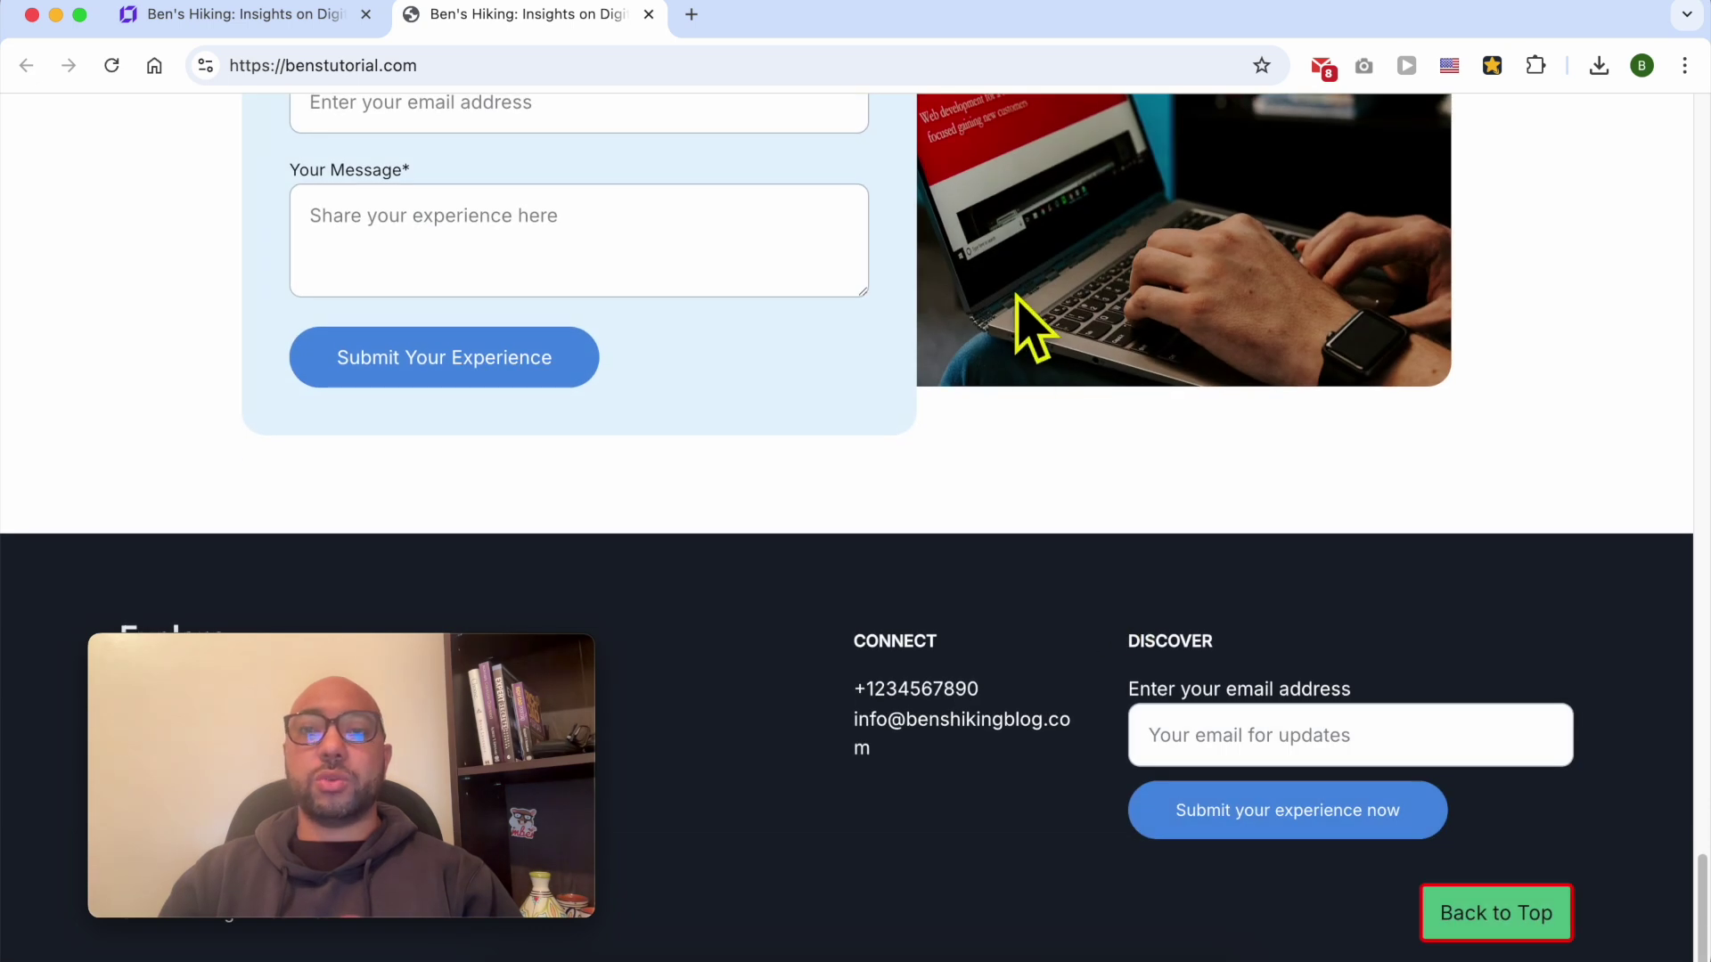
pyautogui.click(1490, 924)
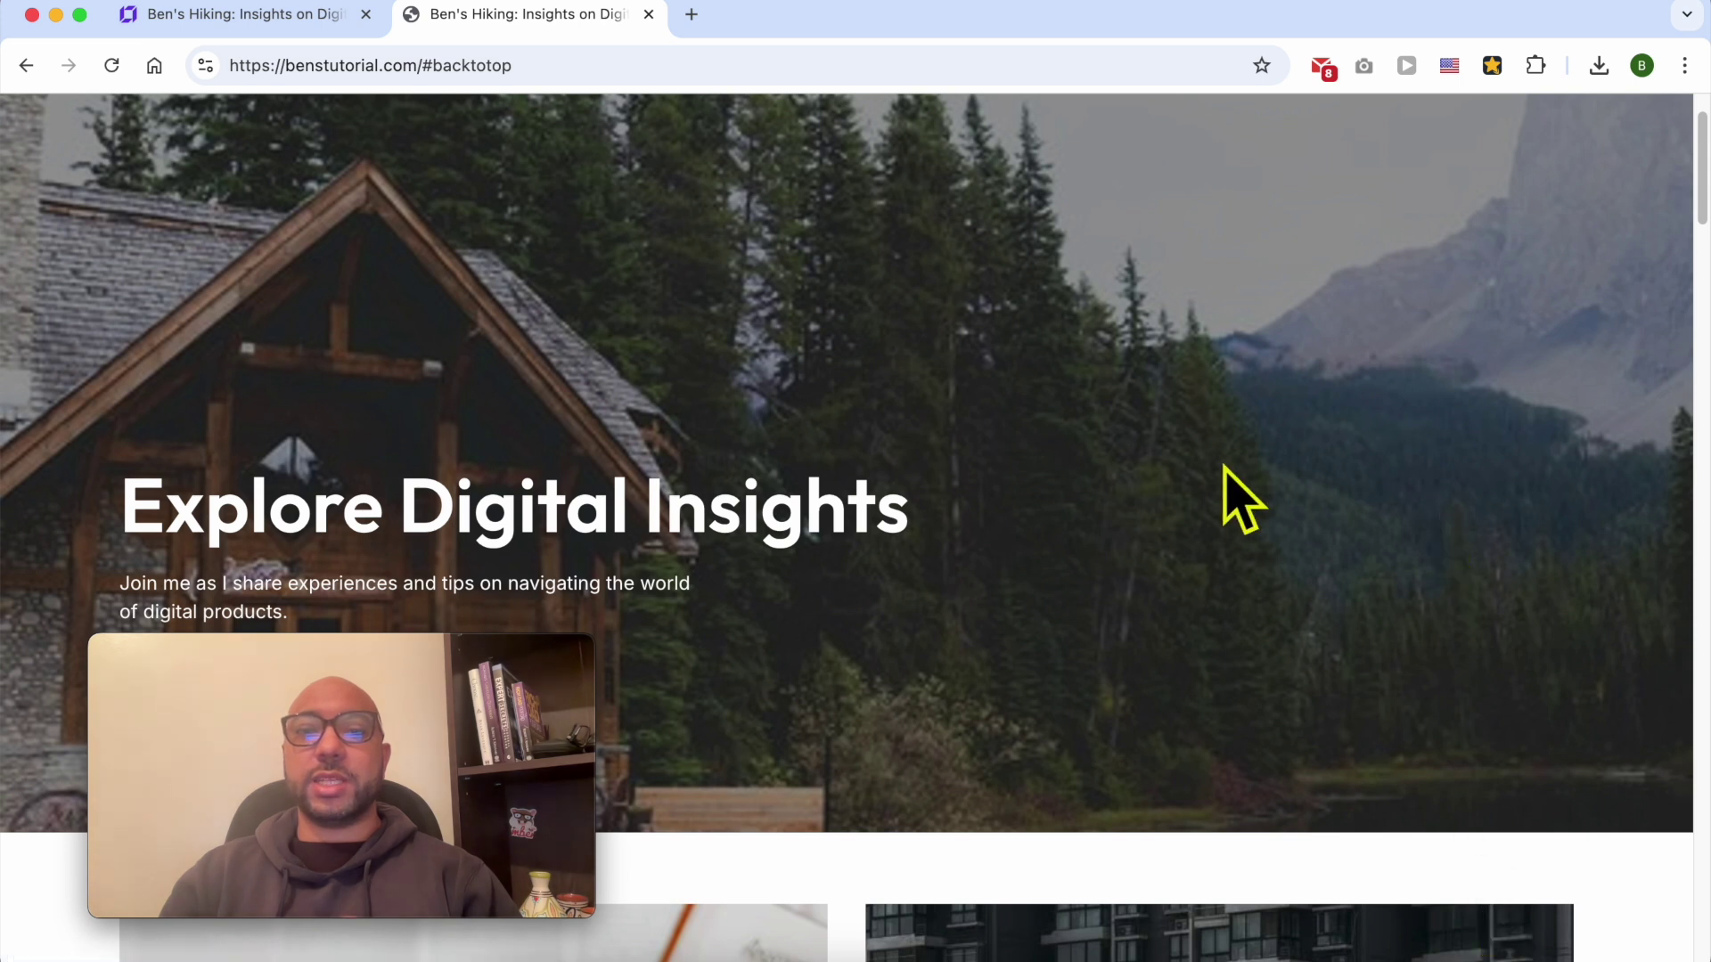
pyautogui.scroll(2, 1239, 497)
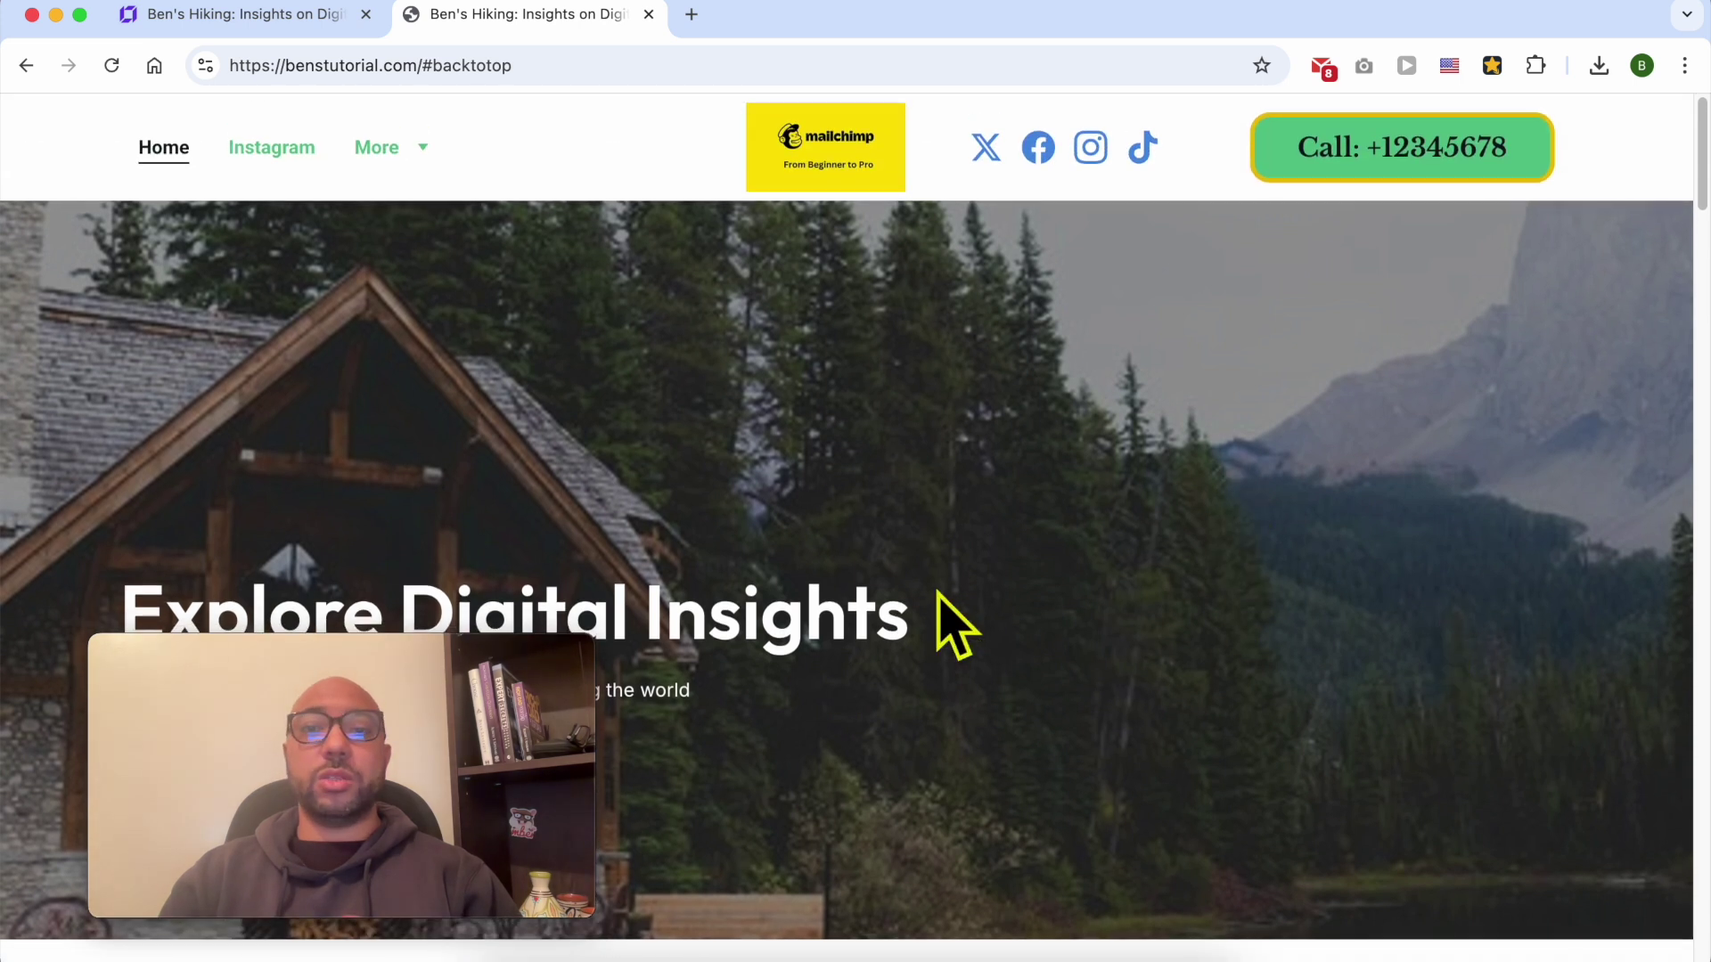
pyautogui.scroll(-2, 1303, 527)
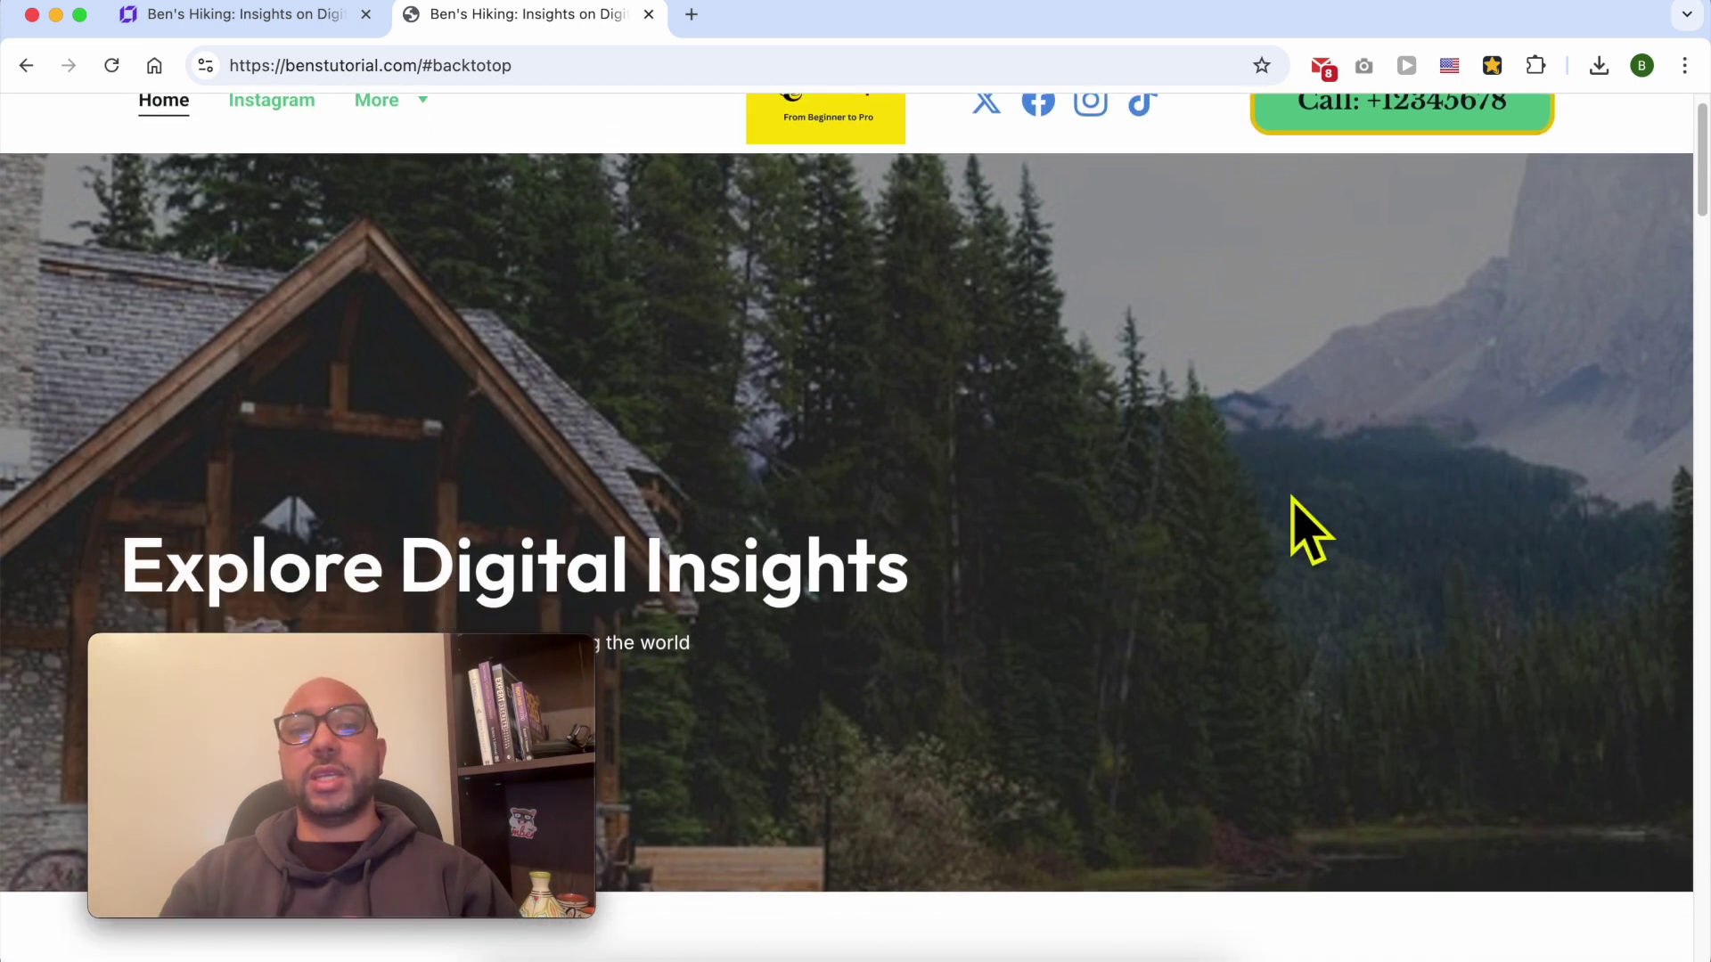
pyautogui.scroll(2, 1113, 383)
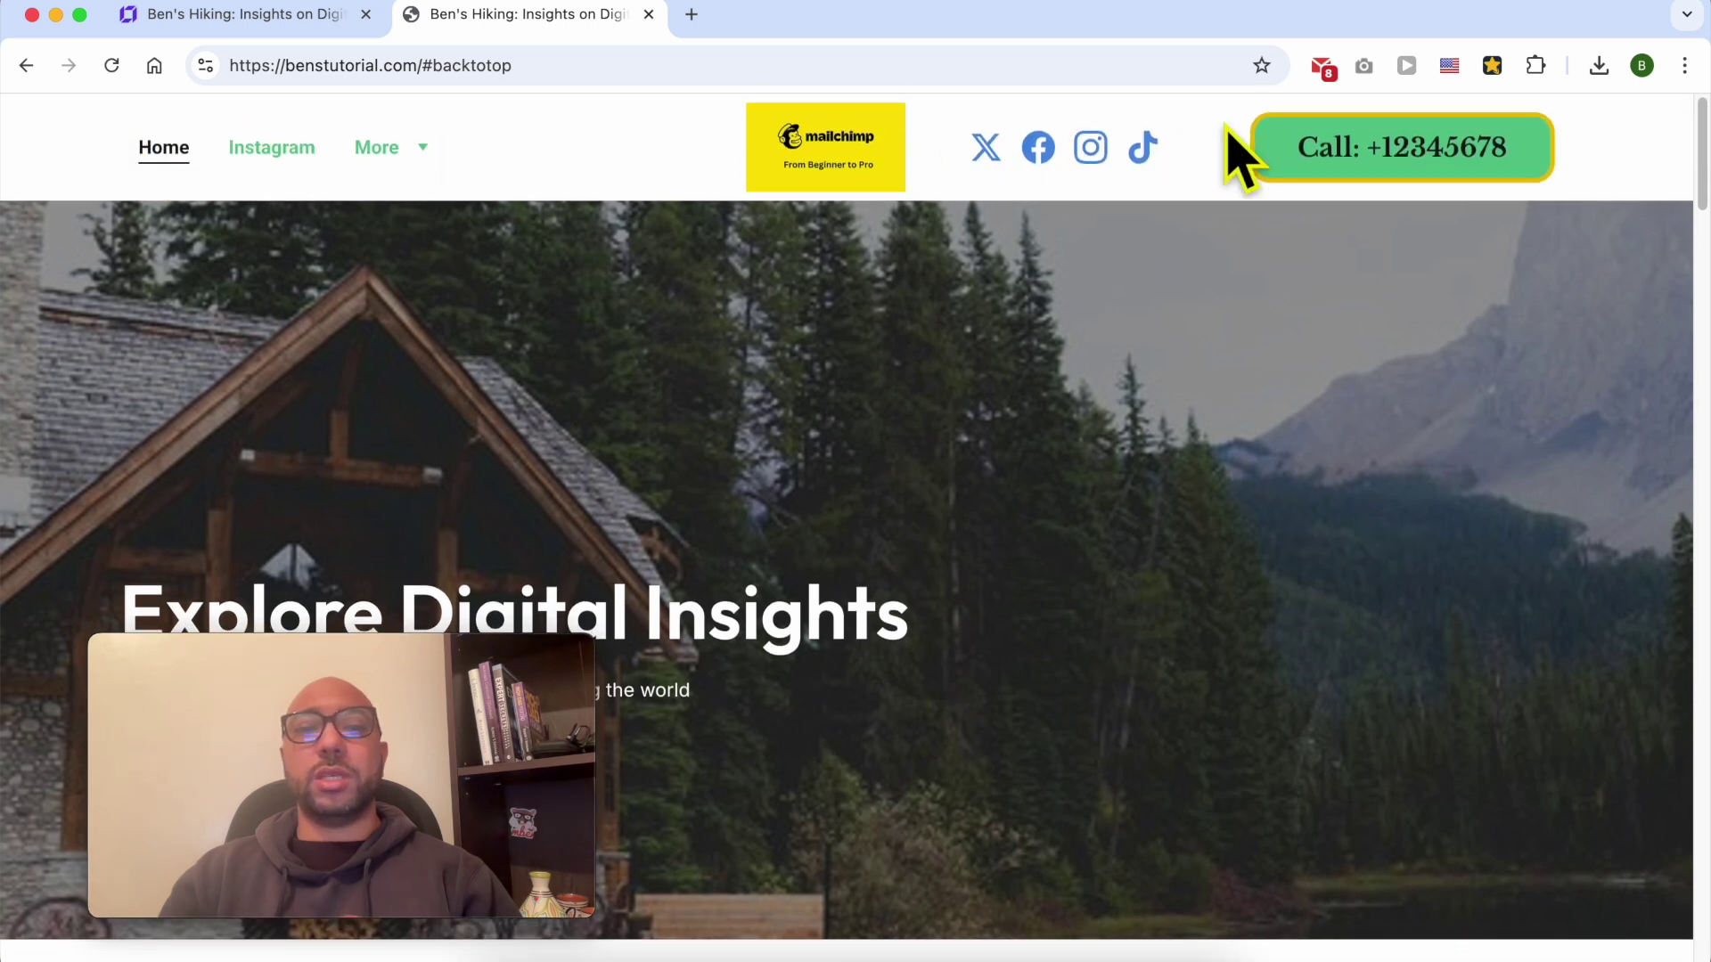
pyautogui.scroll(-10, 1279, 506)
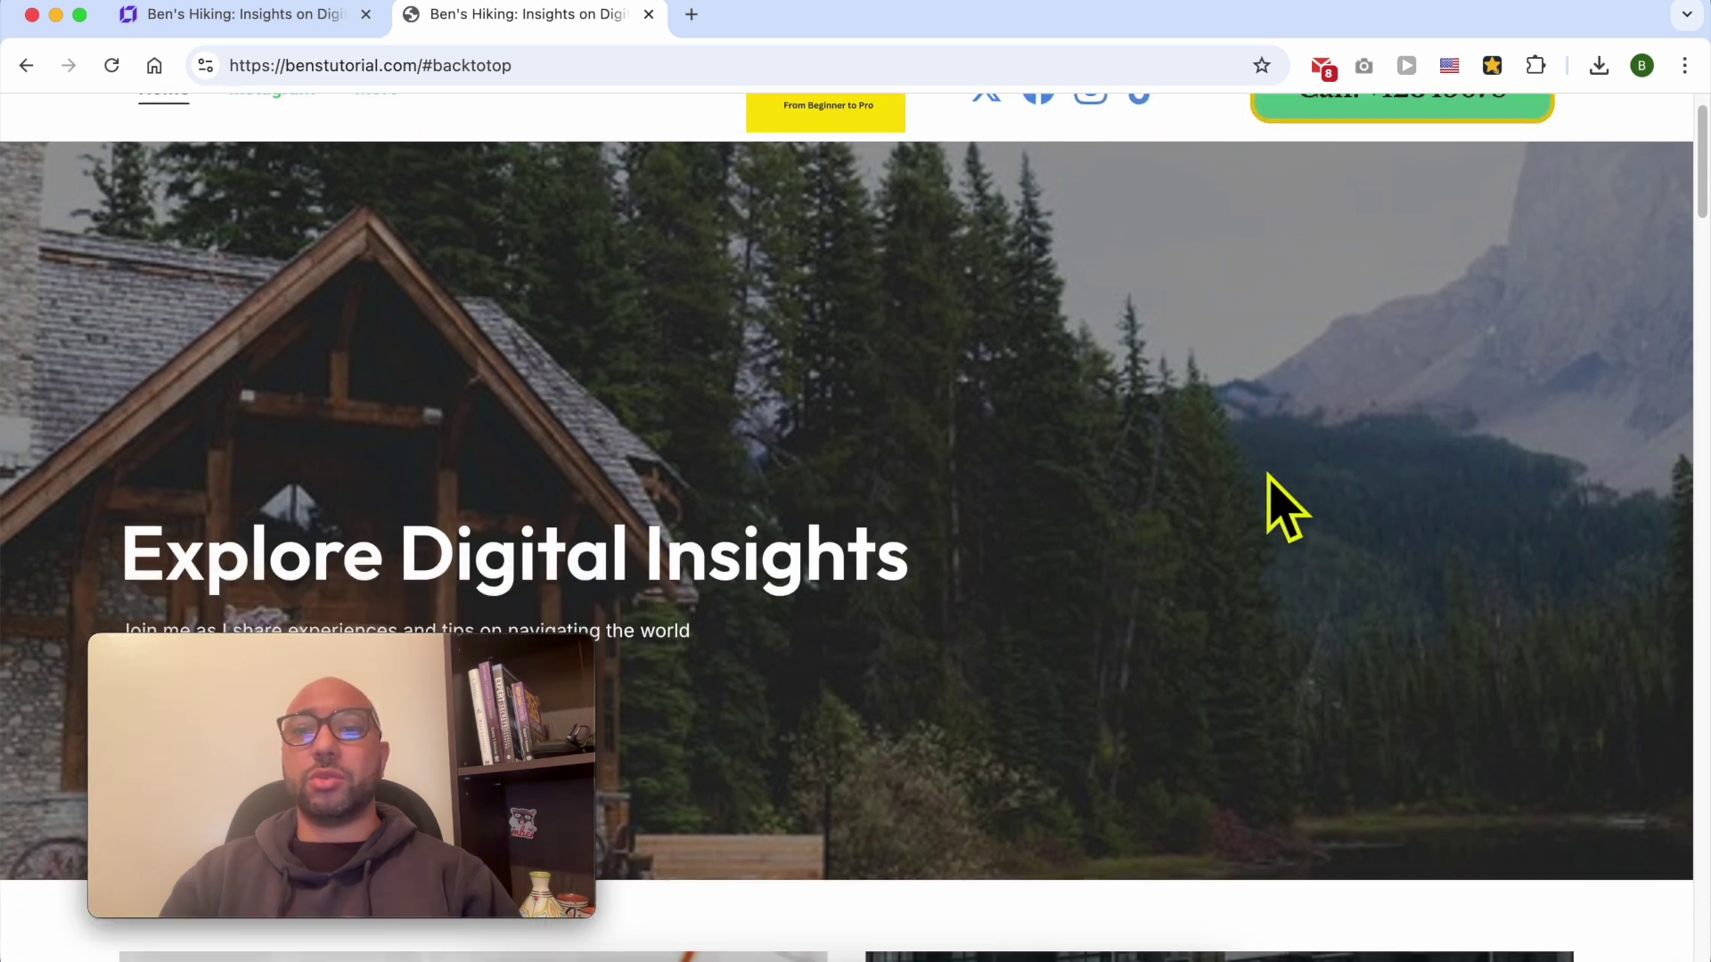
pyautogui.scroll(10, 1278, 502)
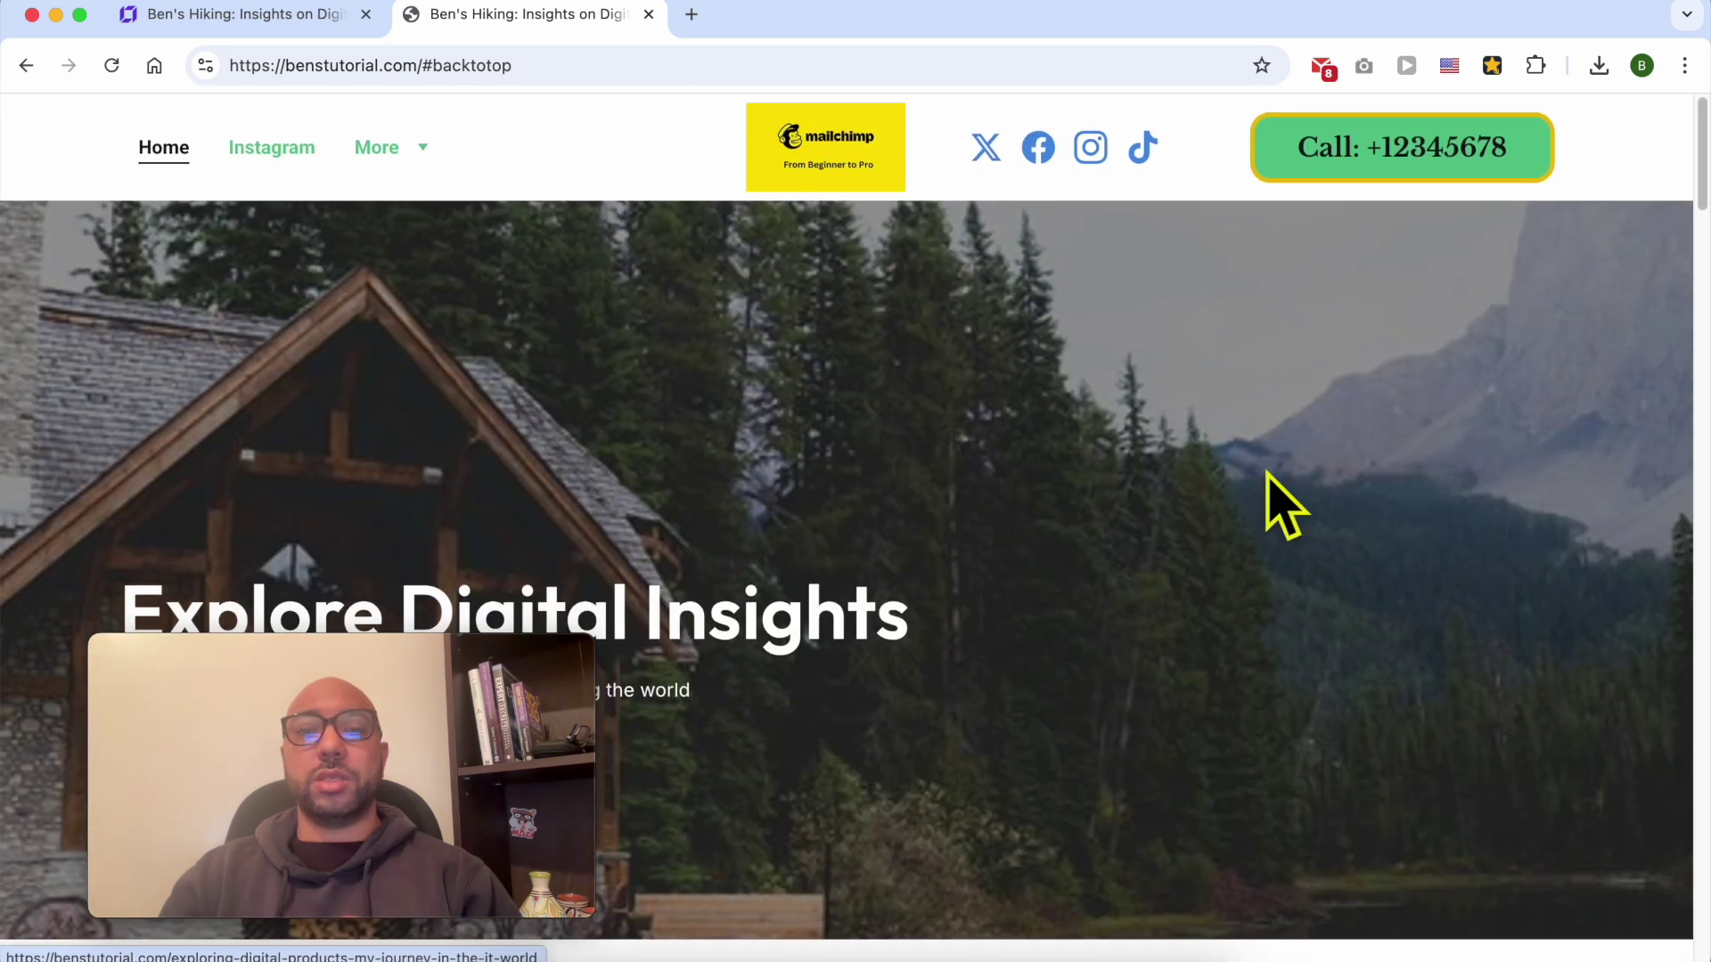
pyautogui.scroll(-2, 1263, 470)
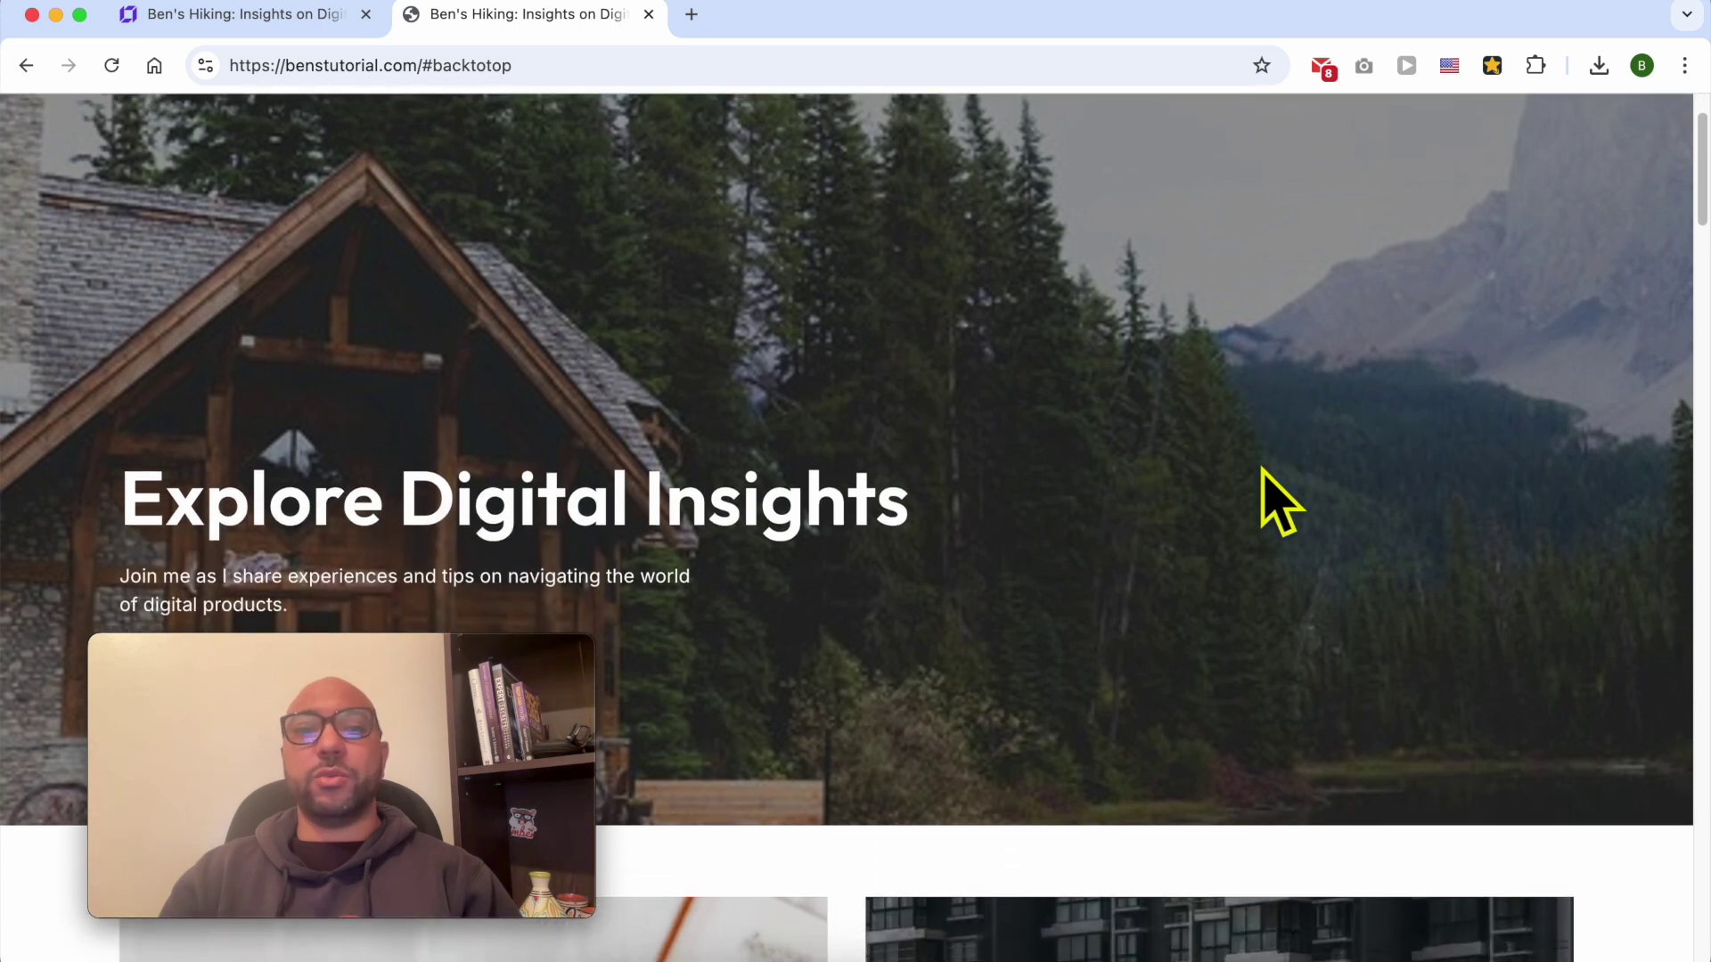
pyautogui.scroll(2, 1270, 485)
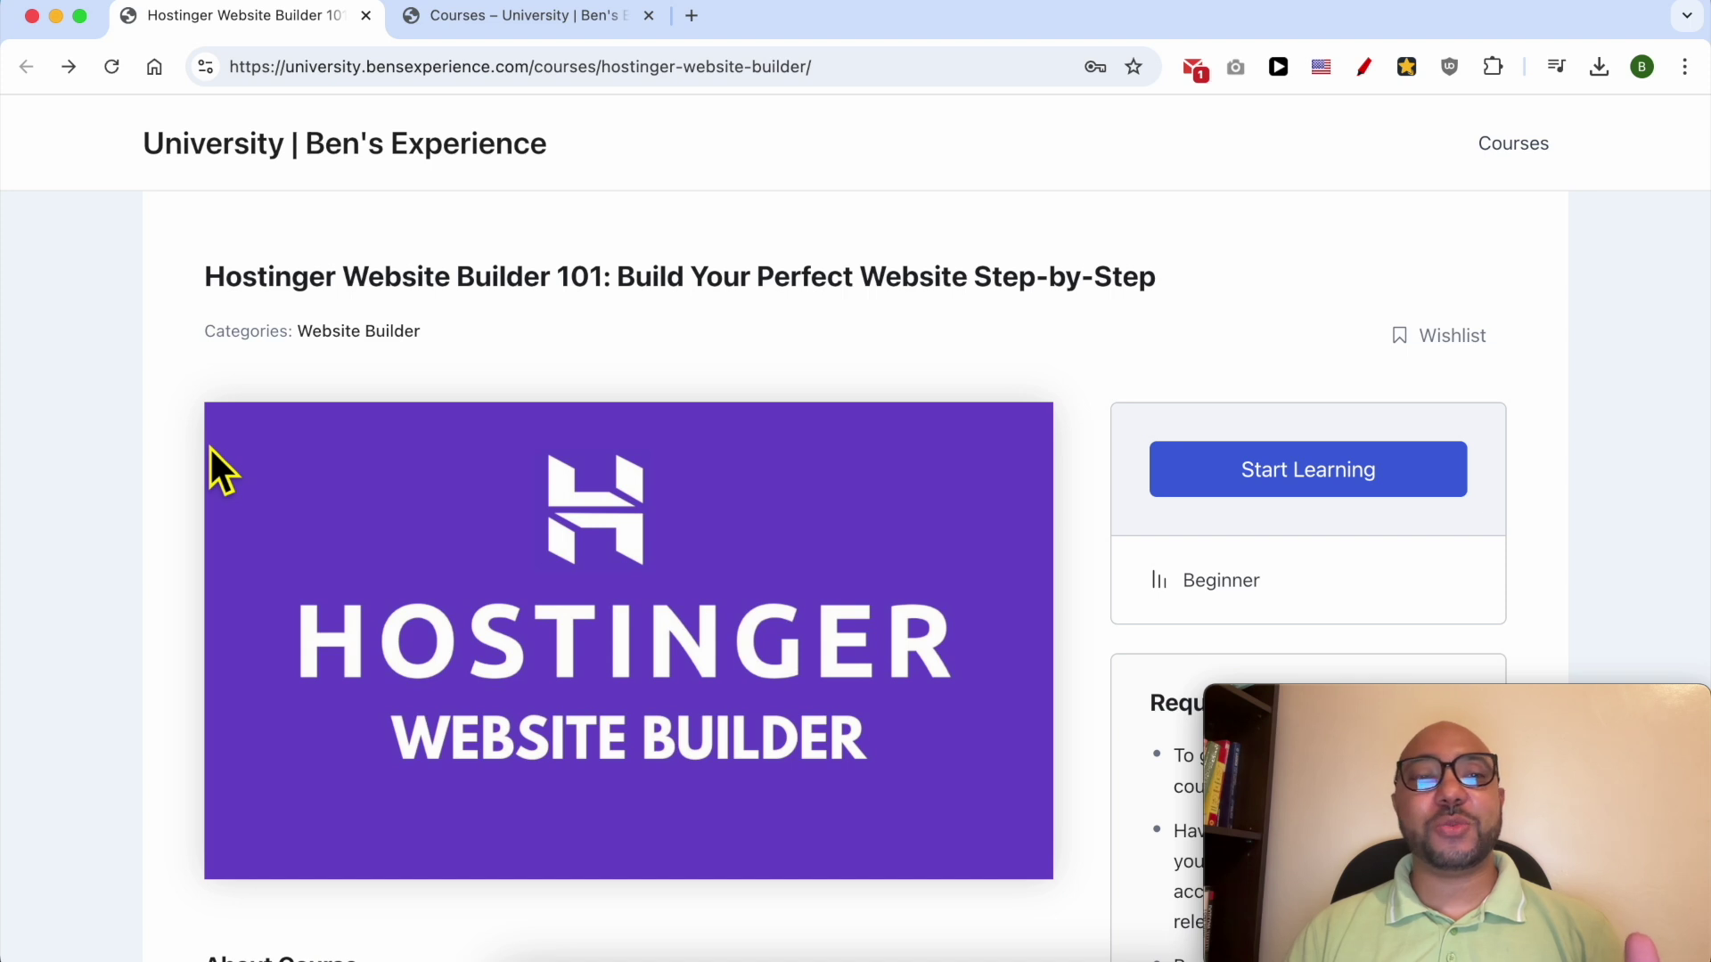
# Step: Expand the Website Setup and Design, Content Creation and Management, and SEO and Performance Optimization lessons
pyautogui.moveTo(182, 298); pyautogui.dragTo(567, 301)
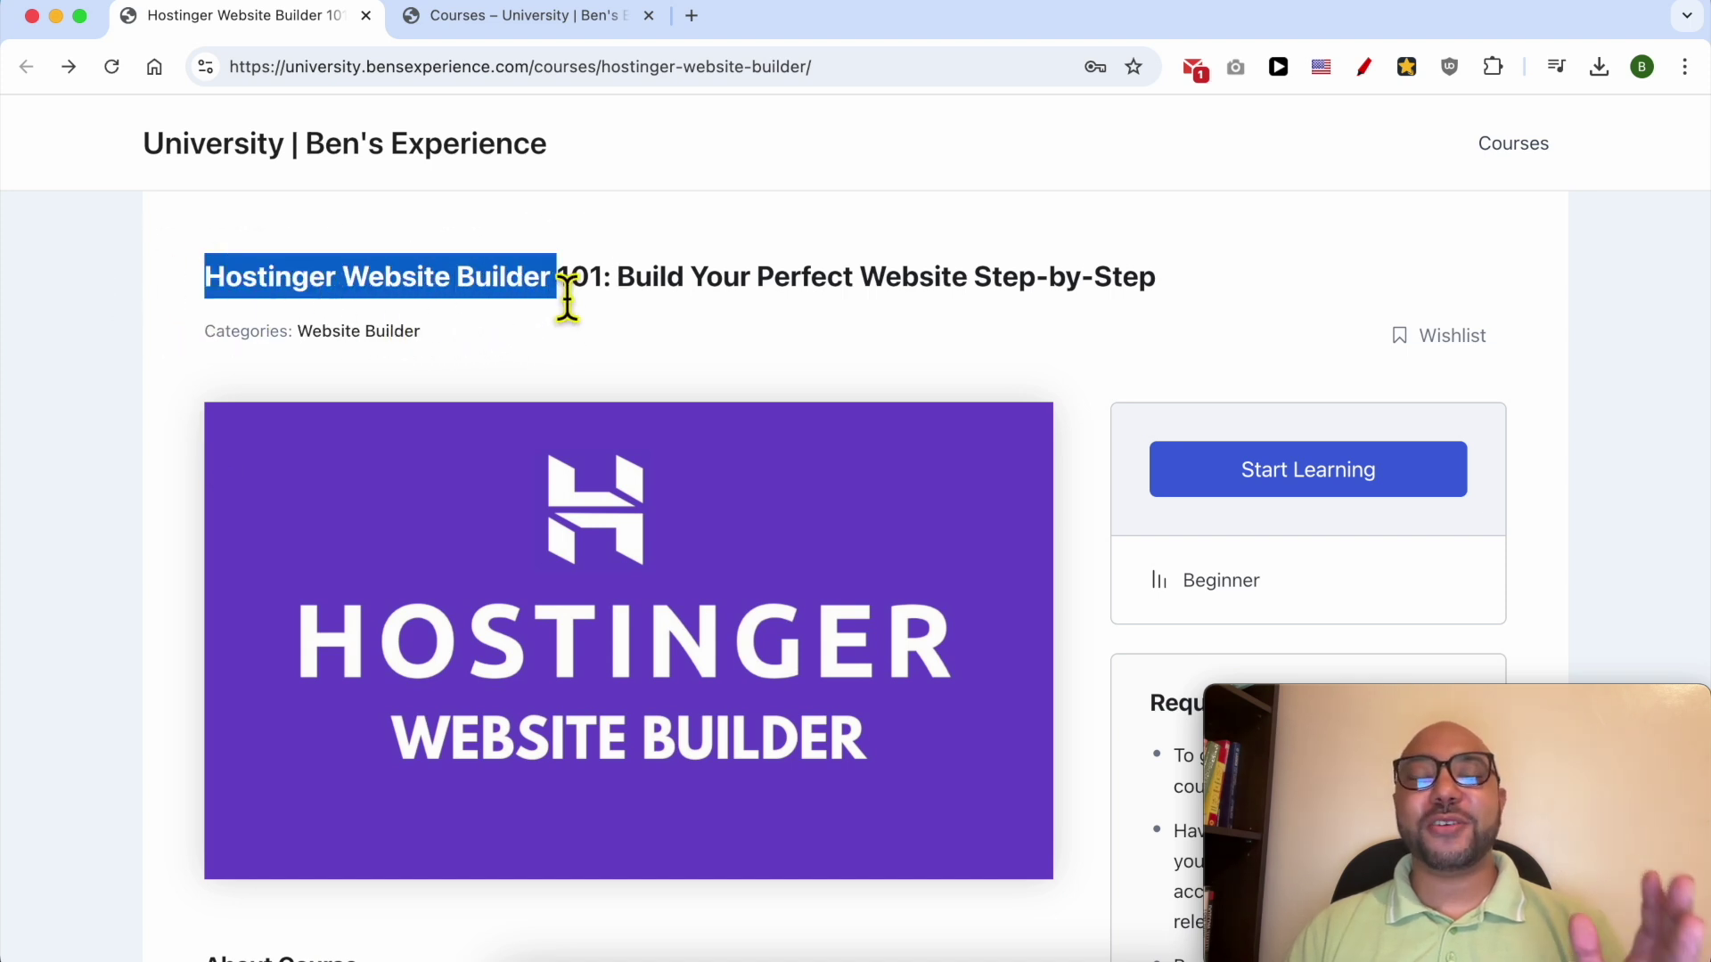
pyautogui.scroll(-10, 555, 322)
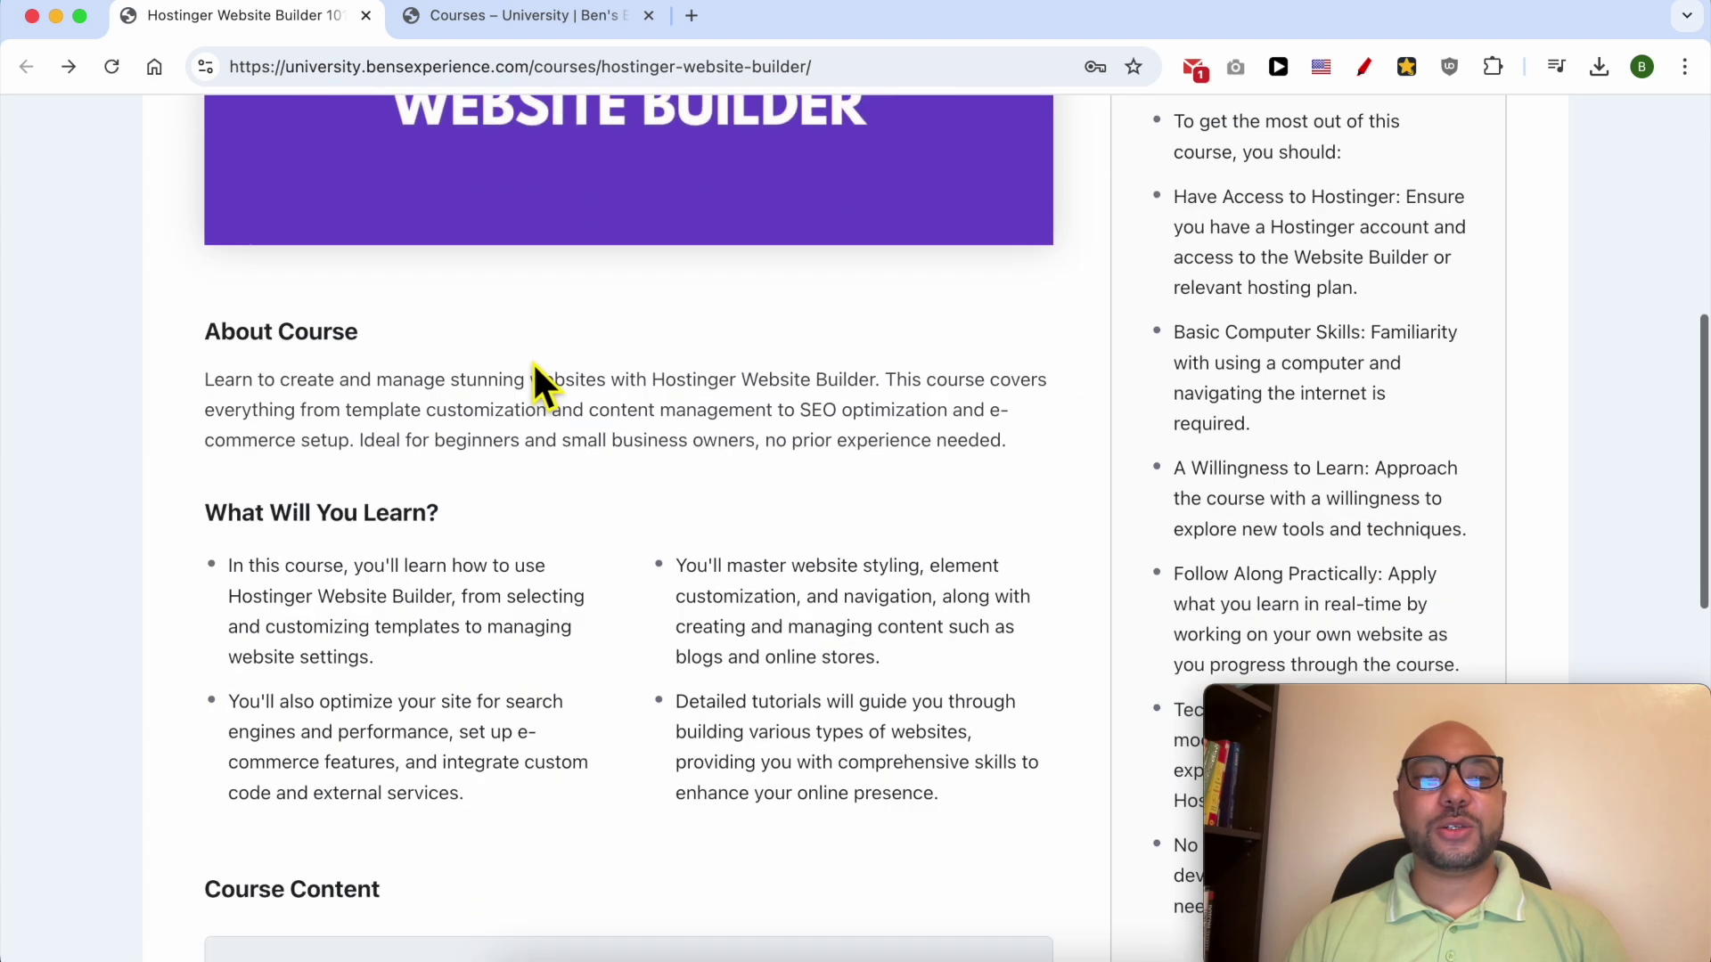
pyautogui.scroll(-4, 499, 525)
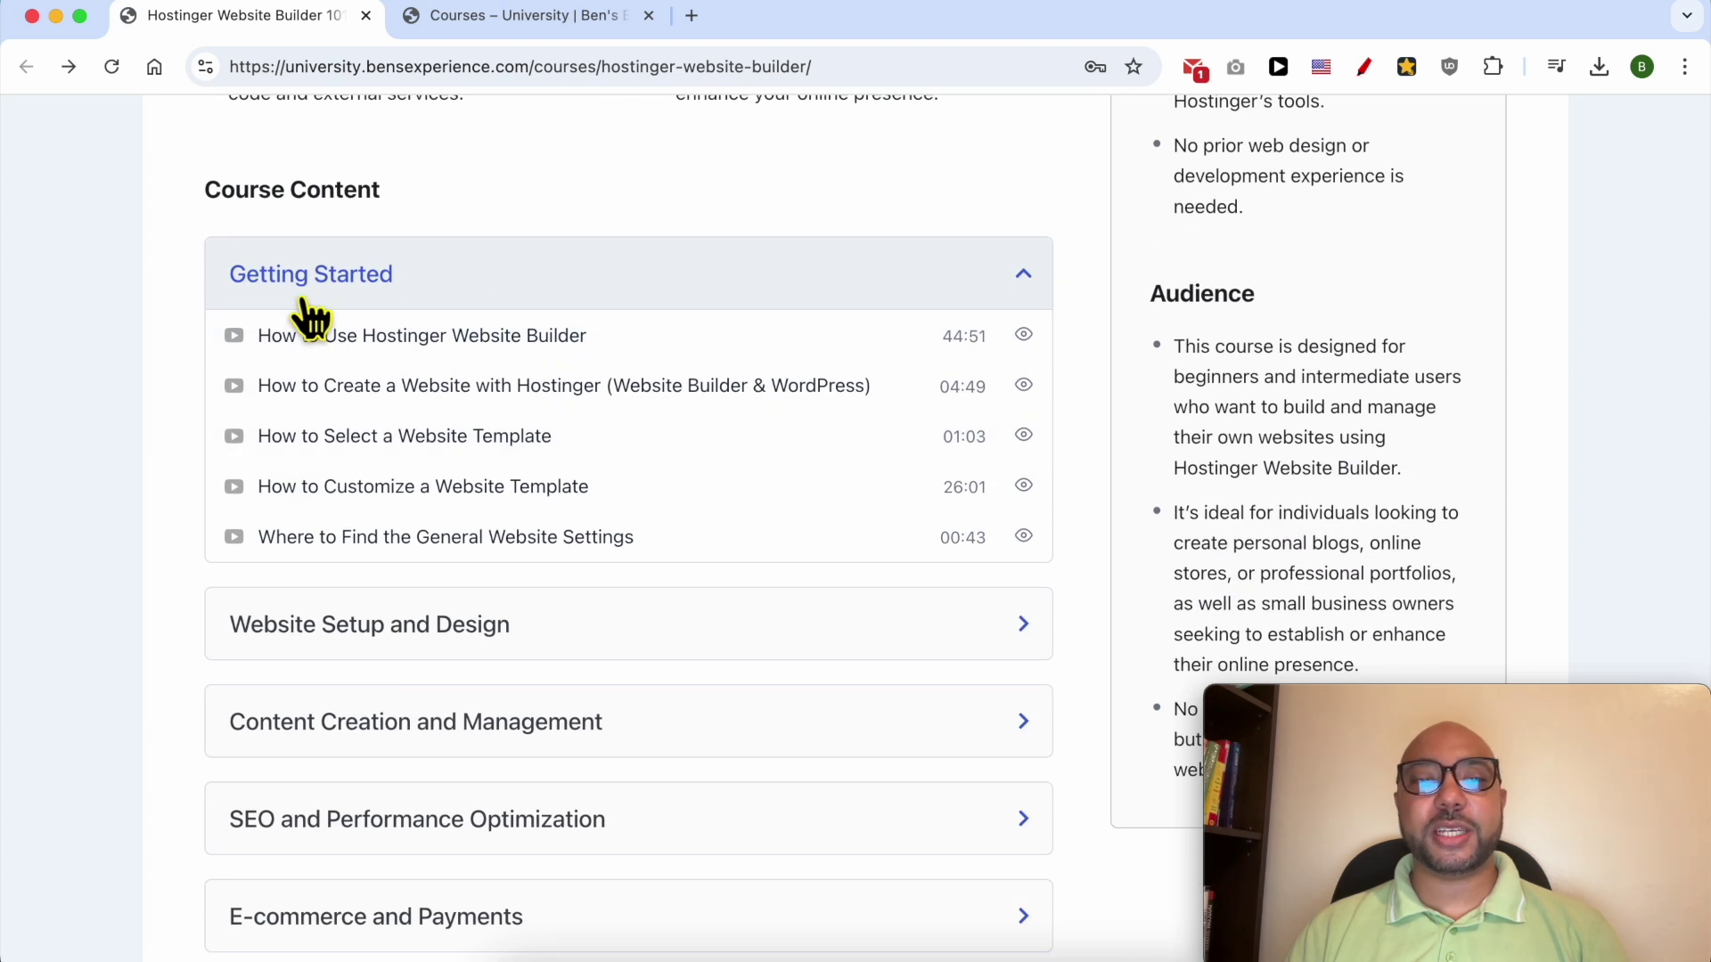
pyautogui.scroll(-3, 344, 534)
pyautogui.click(367, 392)
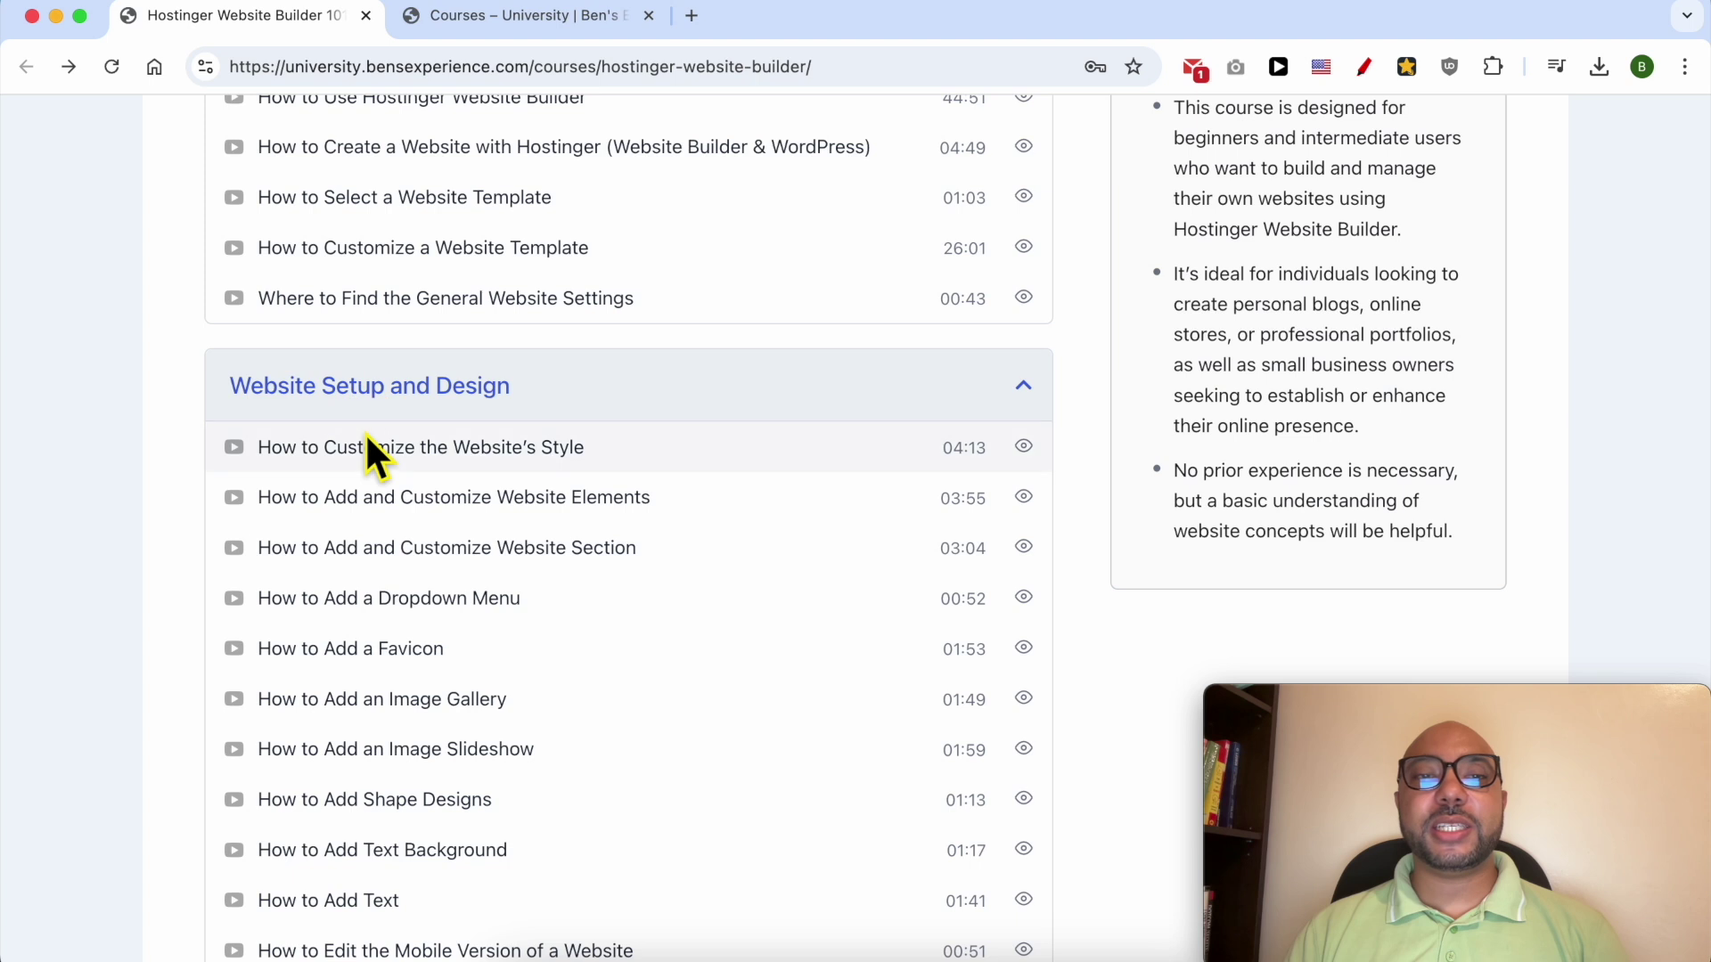
pyautogui.scroll(-3, 367, 436)
pyautogui.scroll(-3, 367, 437)
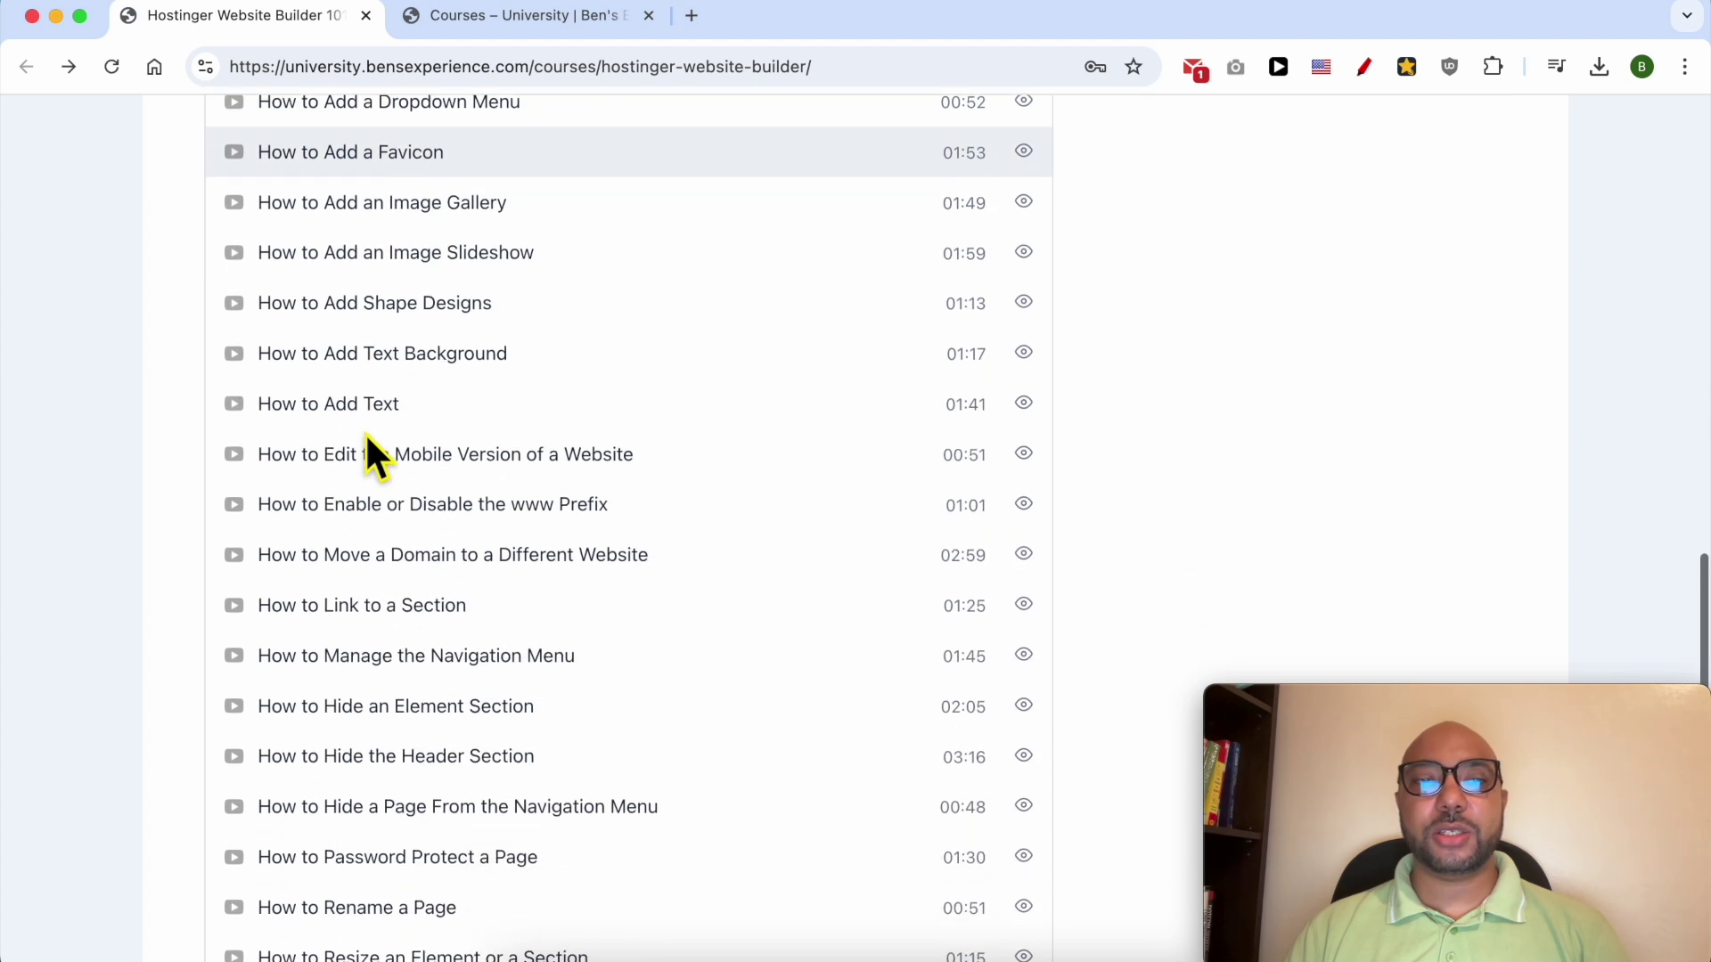
pyautogui.scroll(-11, 367, 439)
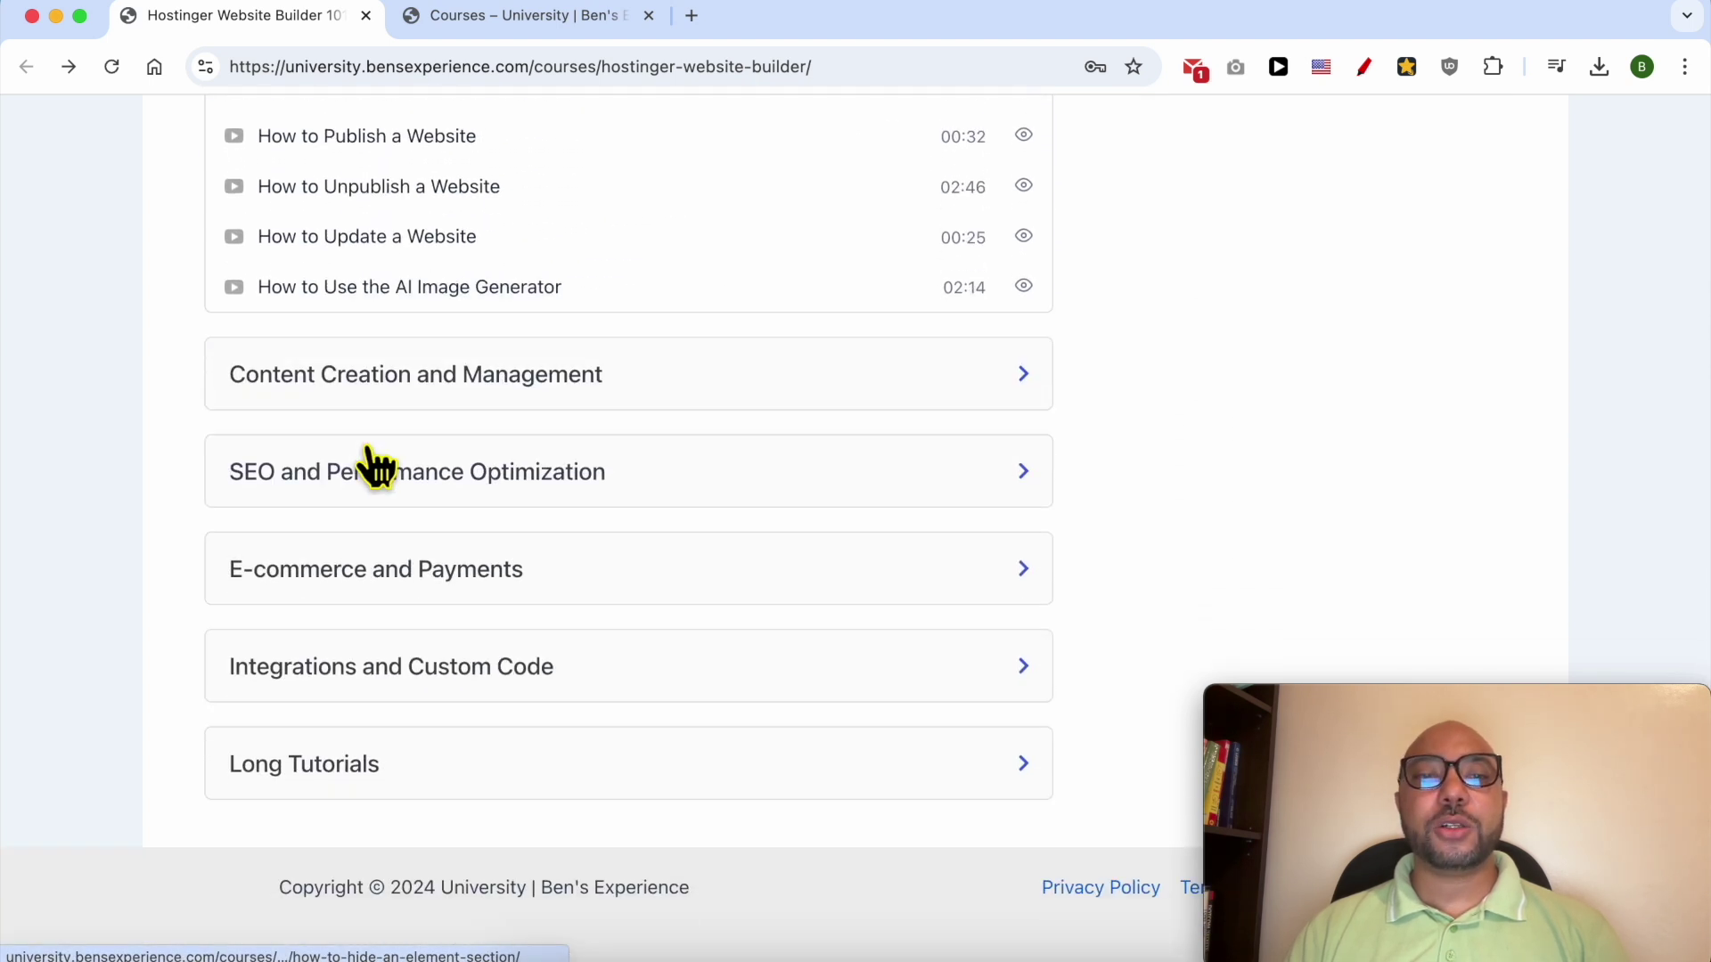
pyautogui.click(410, 379)
pyautogui.scroll(-3, 411, 392)
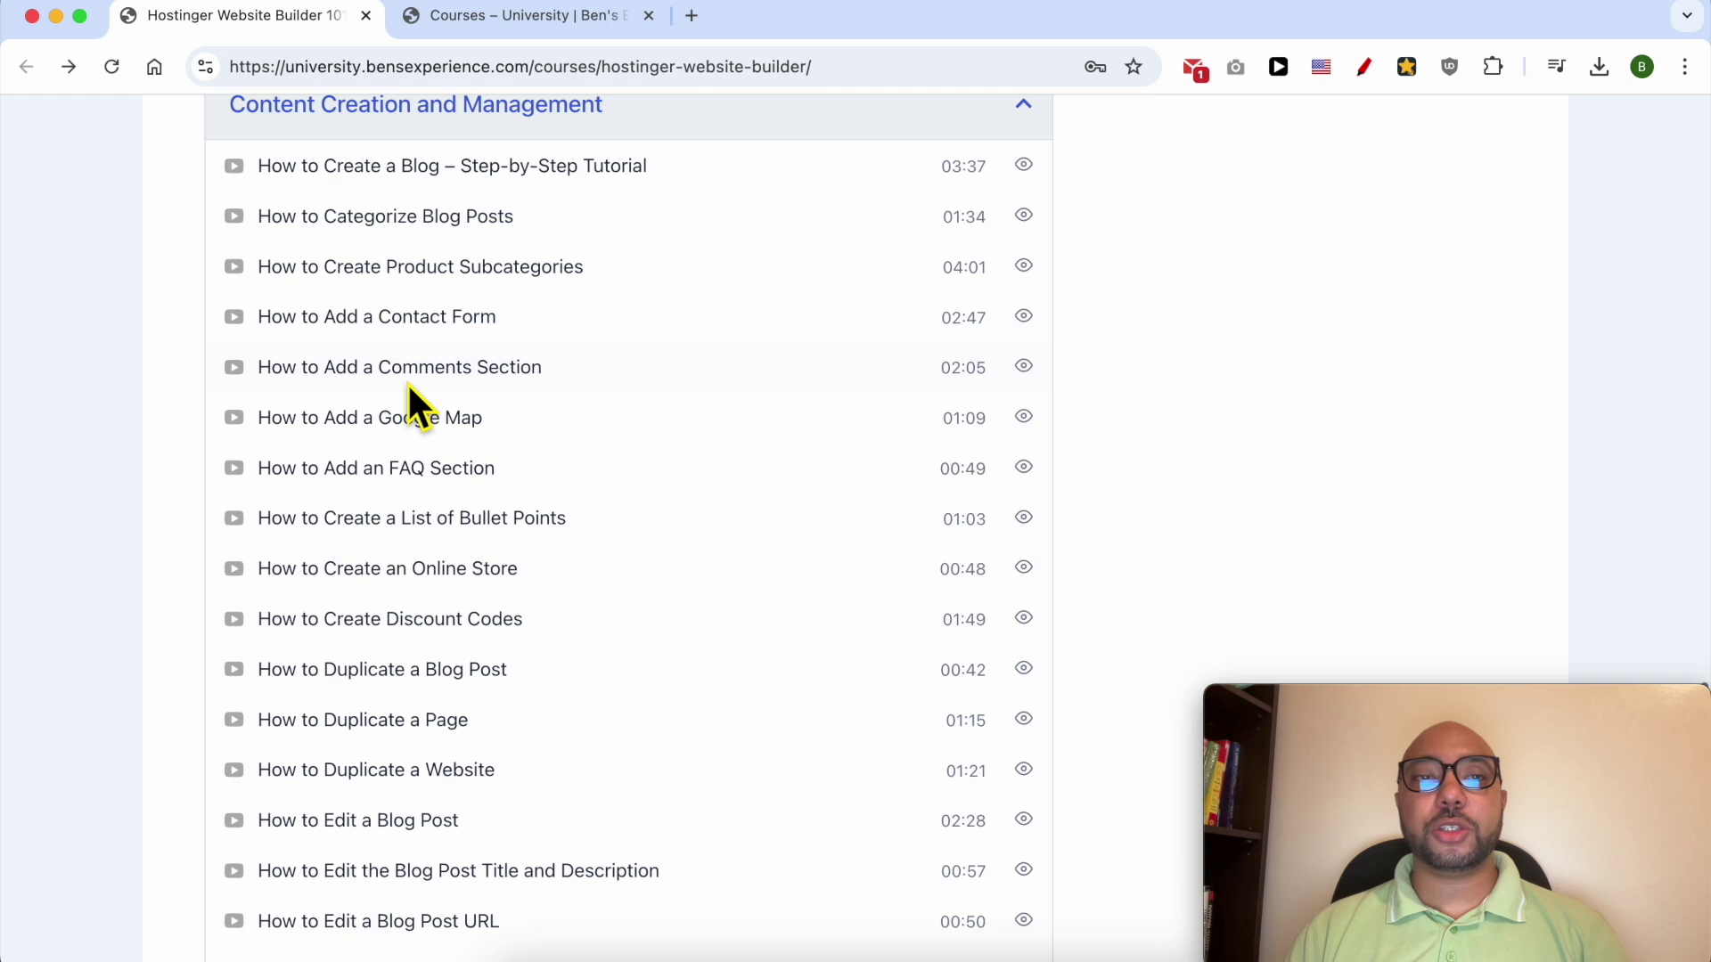
pyautogui.scroll(-9, 410, 392)
pyautogui.click(408, 475)
# Step: Expand the E-commerce and Payments, Integrations and Custom Code, and Long Tutorials lessons
pyautogui.scroll(-3, 409, 481)
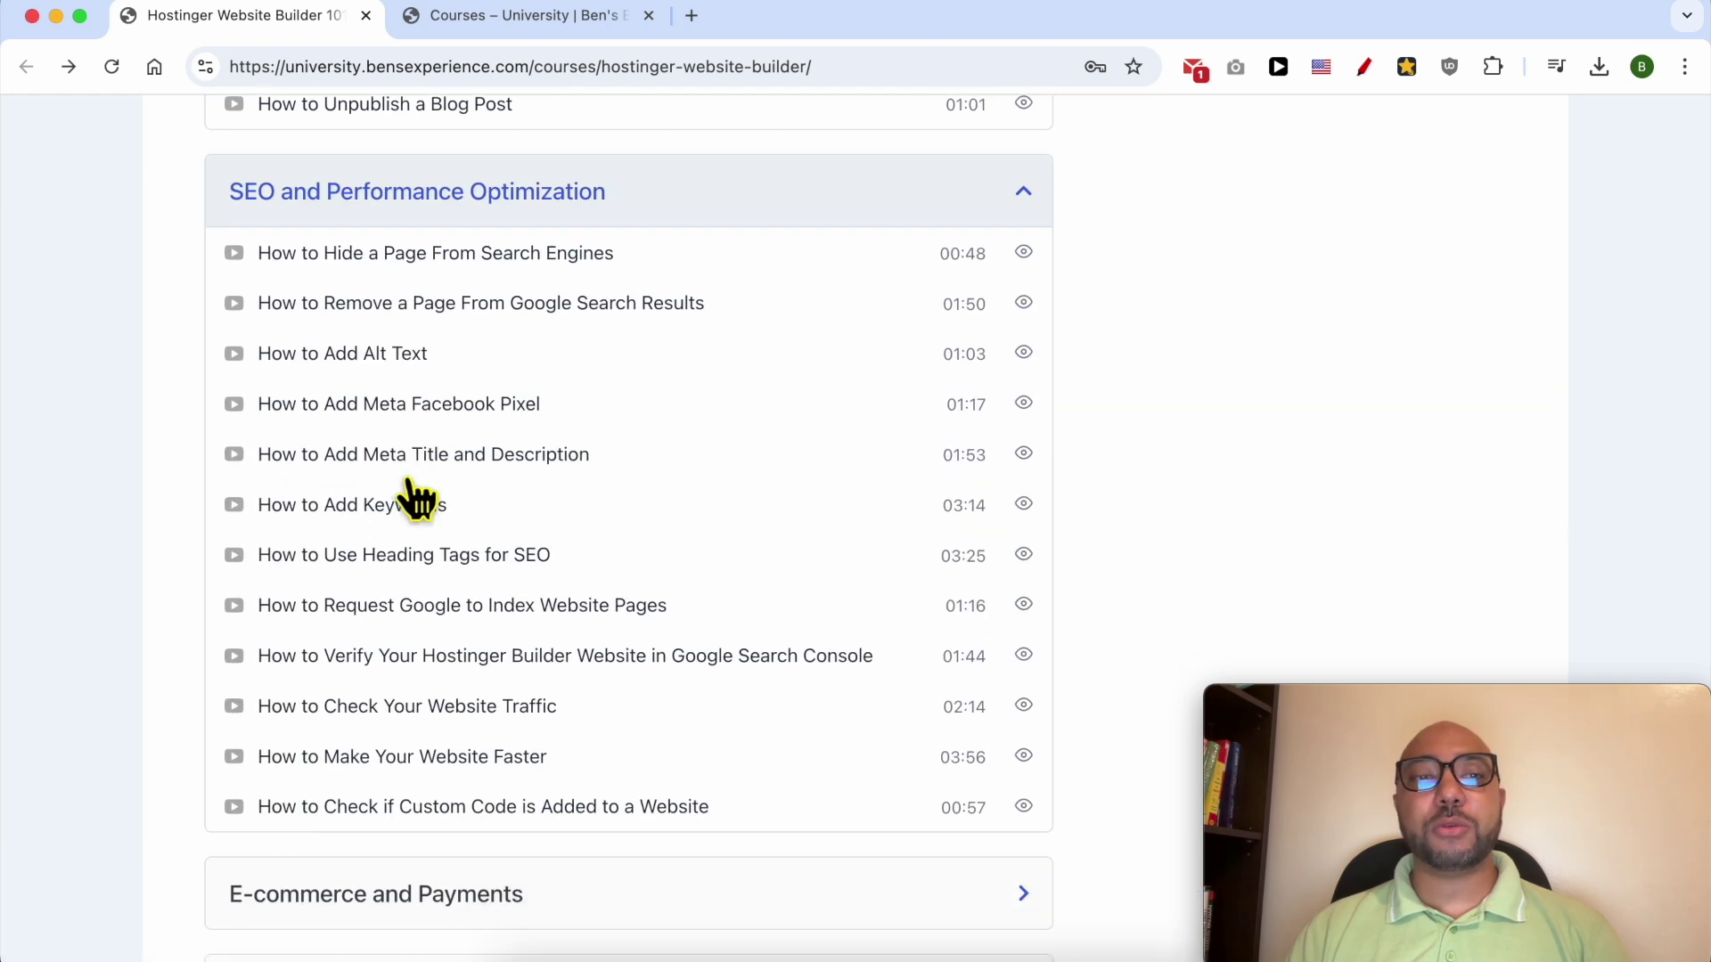
pyautogui.scroll(-3, 412, 496)
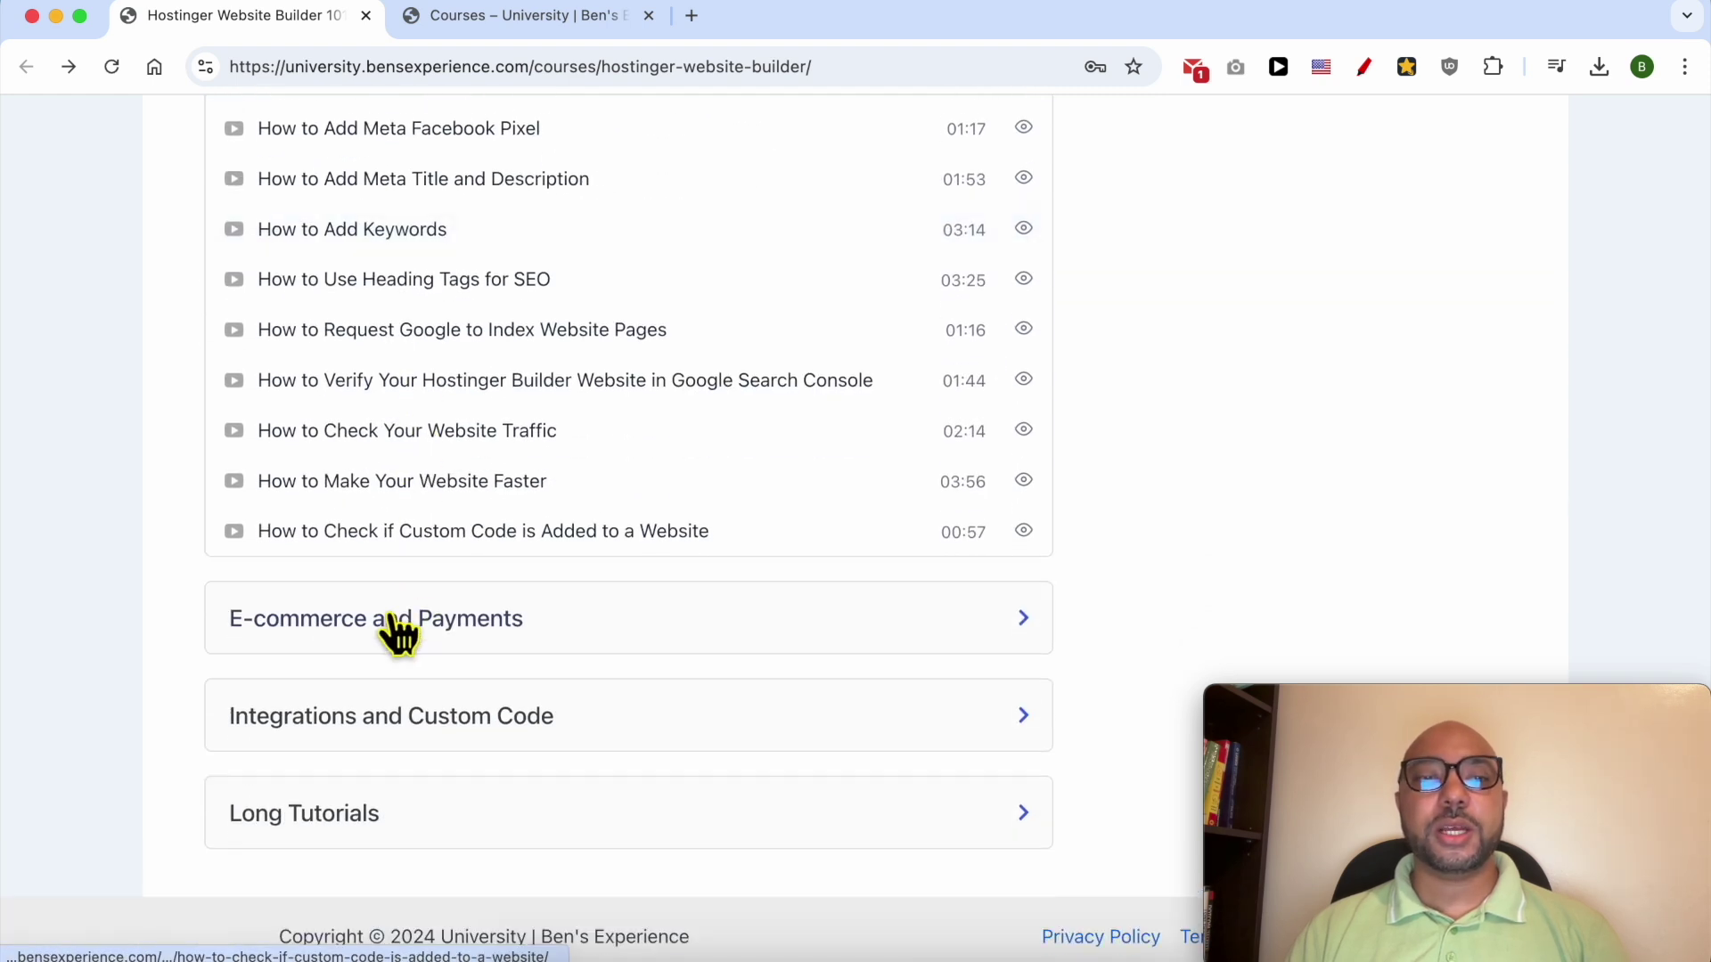
pyautogui.click(392, 622)
pyautogui.scroll(-6, 468, 588)
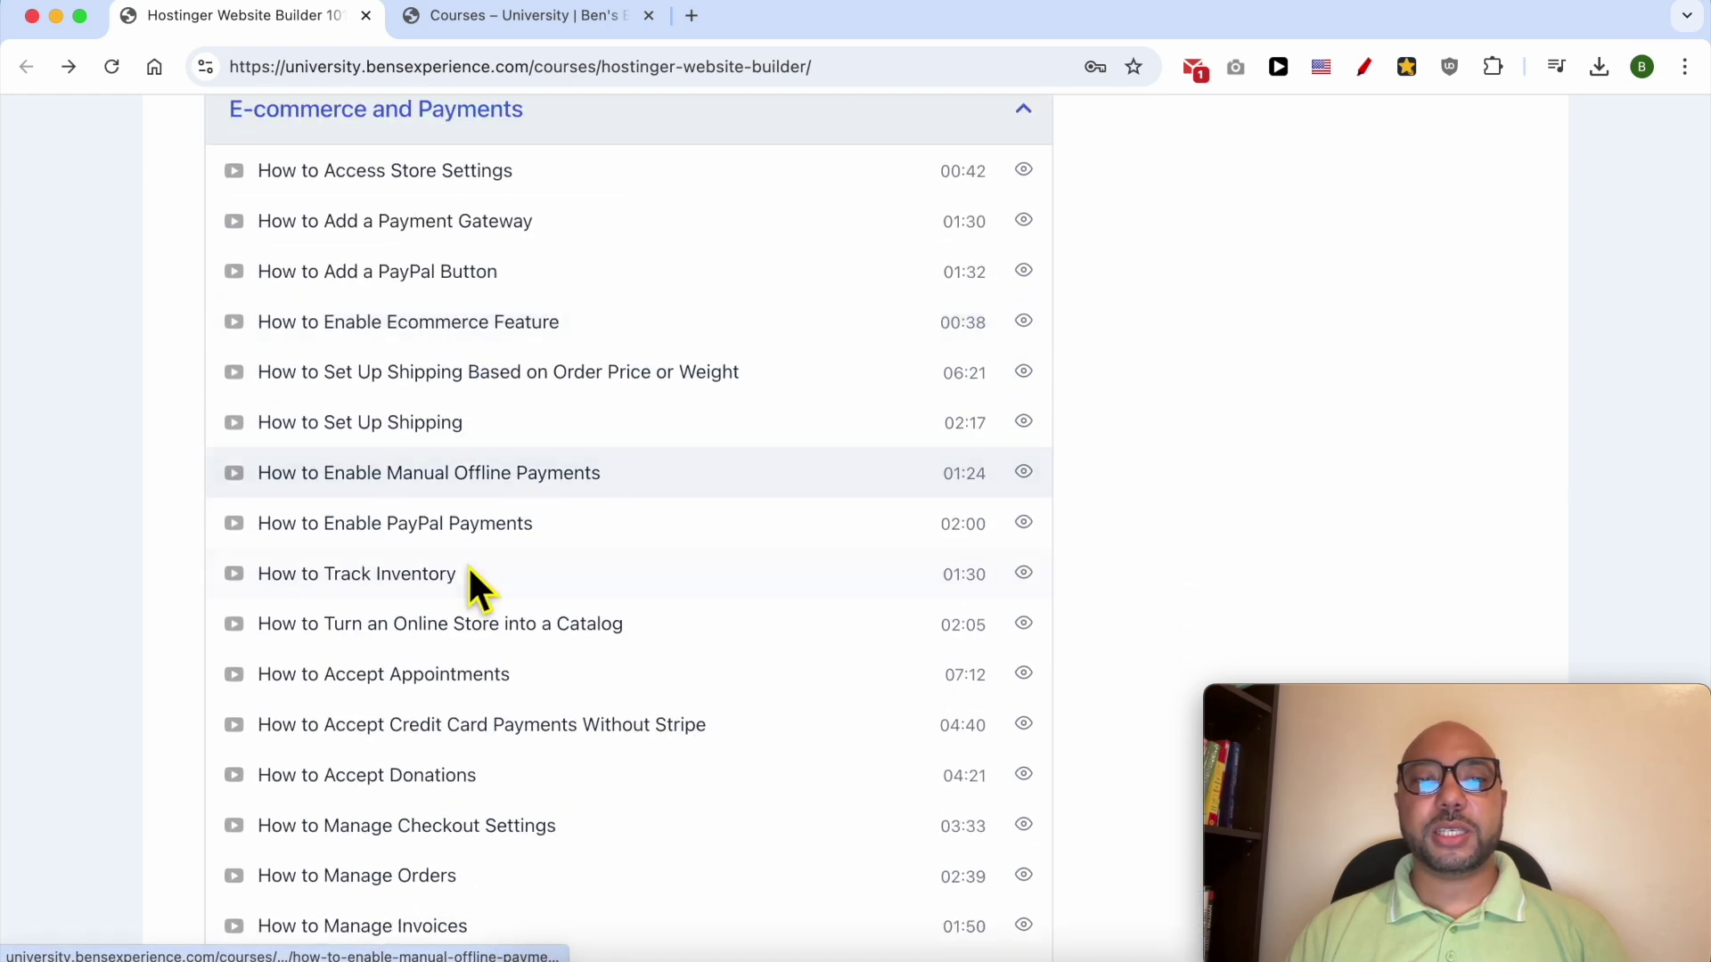
pyautogui.scroll(-7, 474, 583)
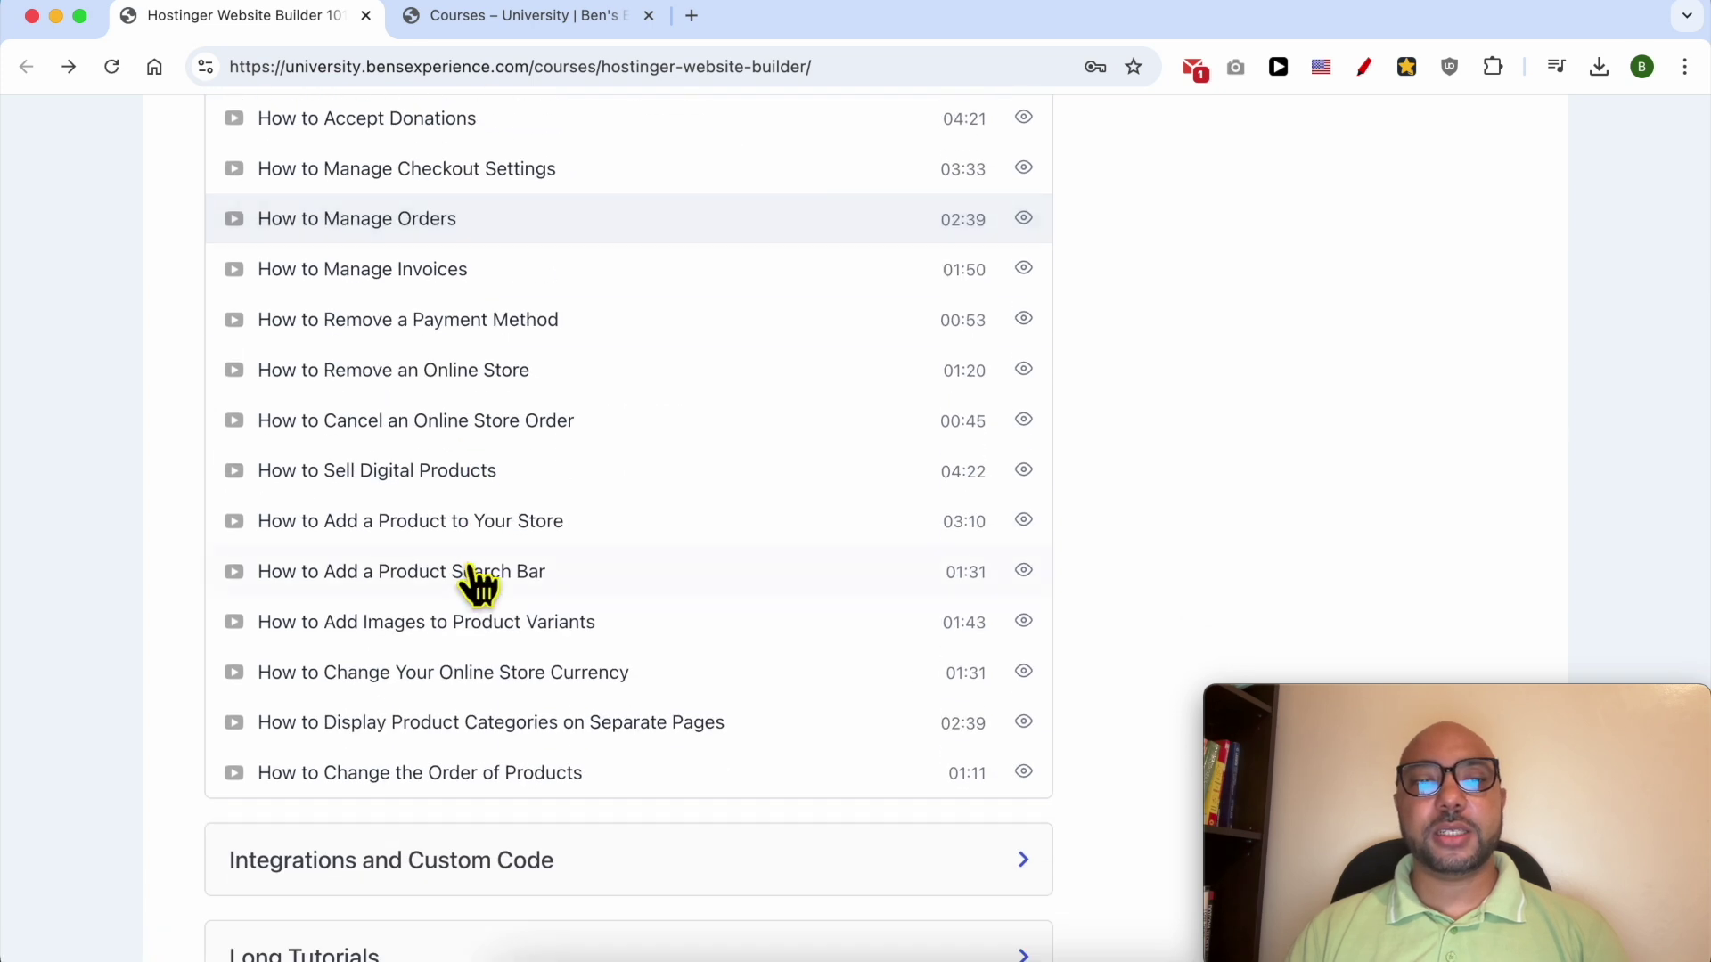
pyautogui.scroll(-2, 463, 624)
pyautogui.click(451, 664)
pyautogui.scroll(-4, 455, 655)
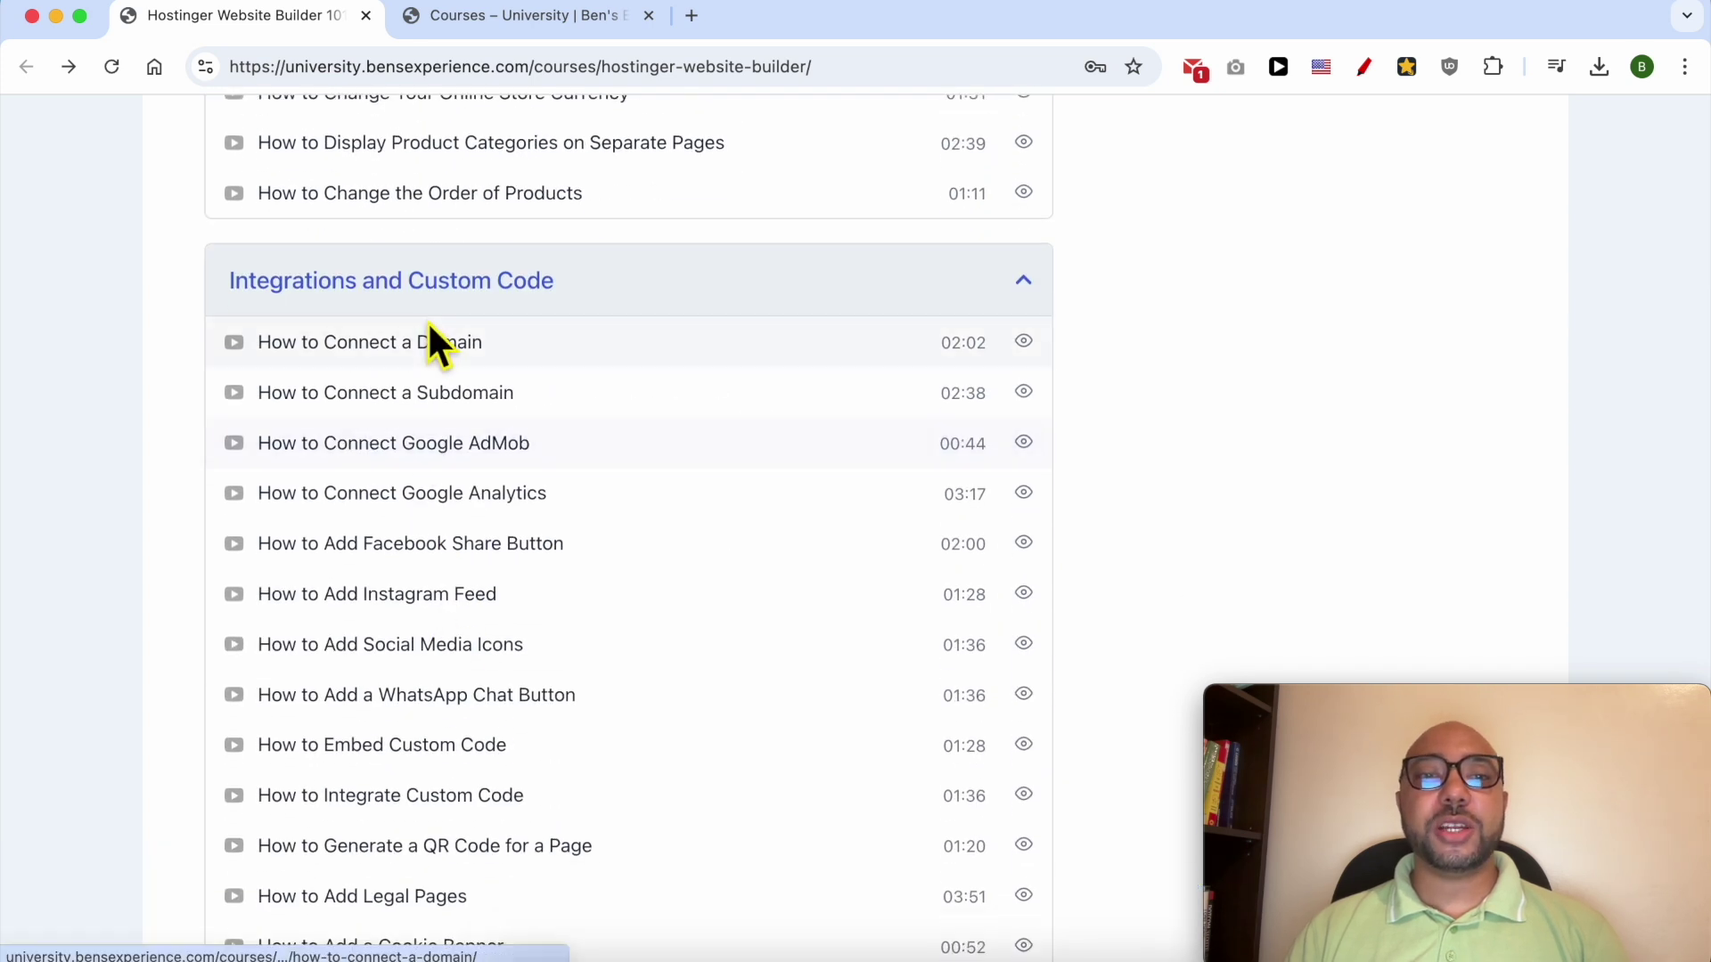
pyautogui.scroll(-4, 450, 319)
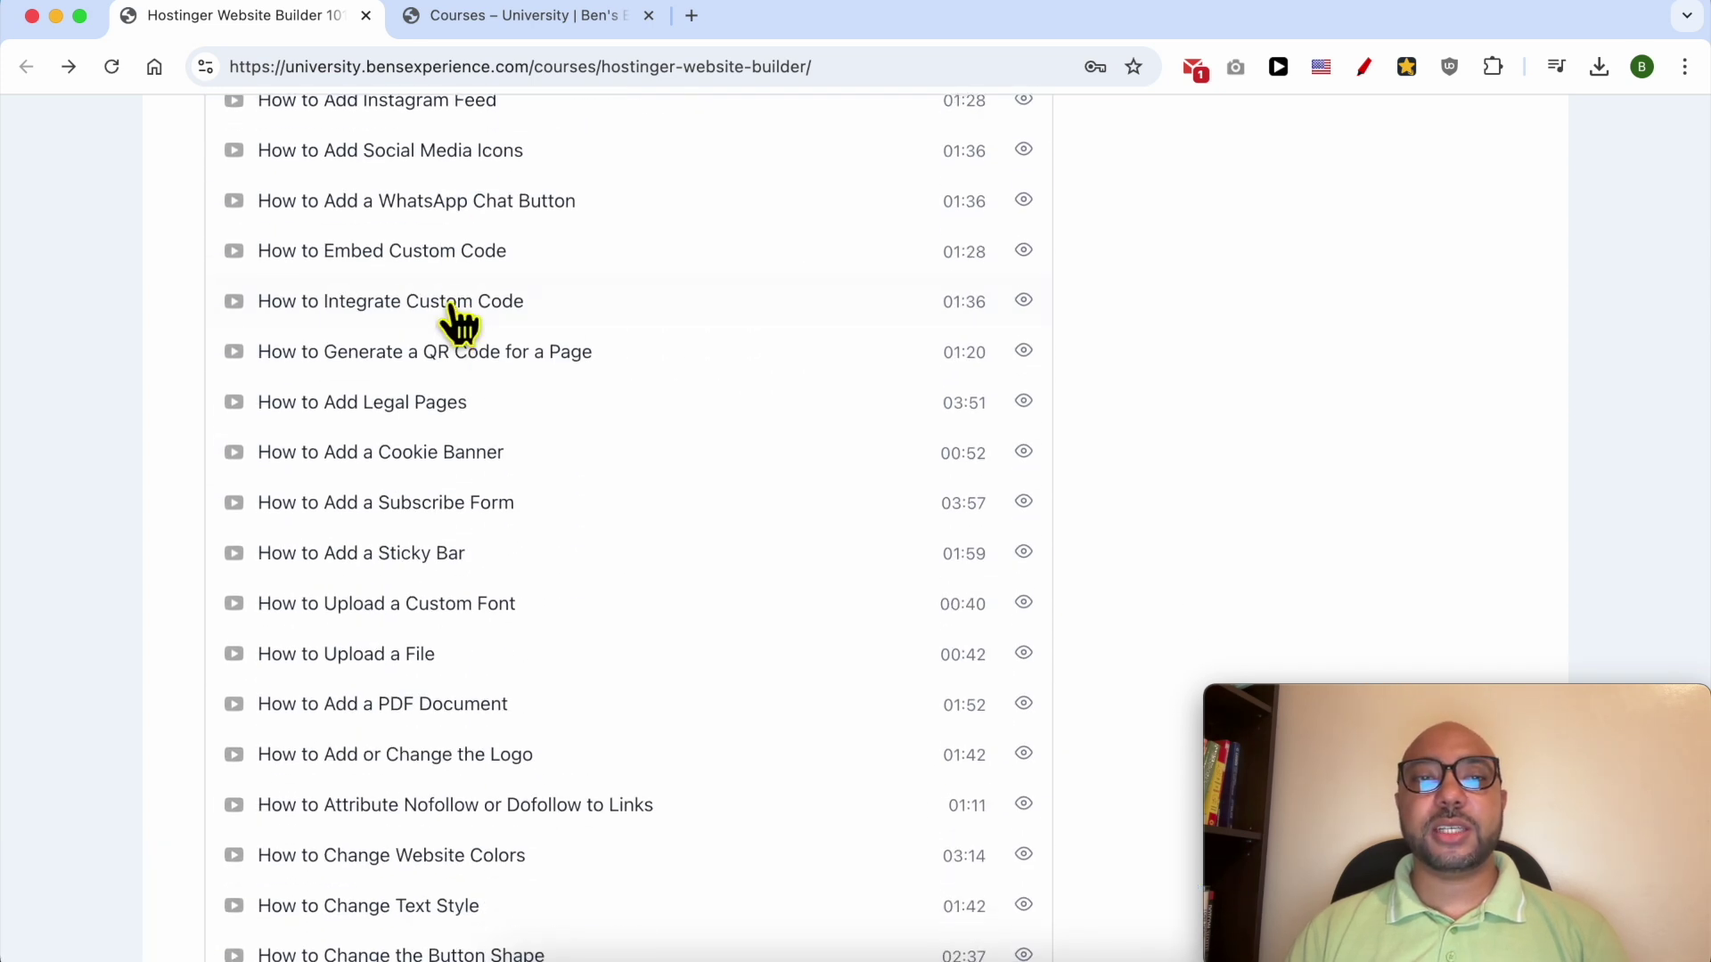
pyautogui.scroll(-6, 455, 321)
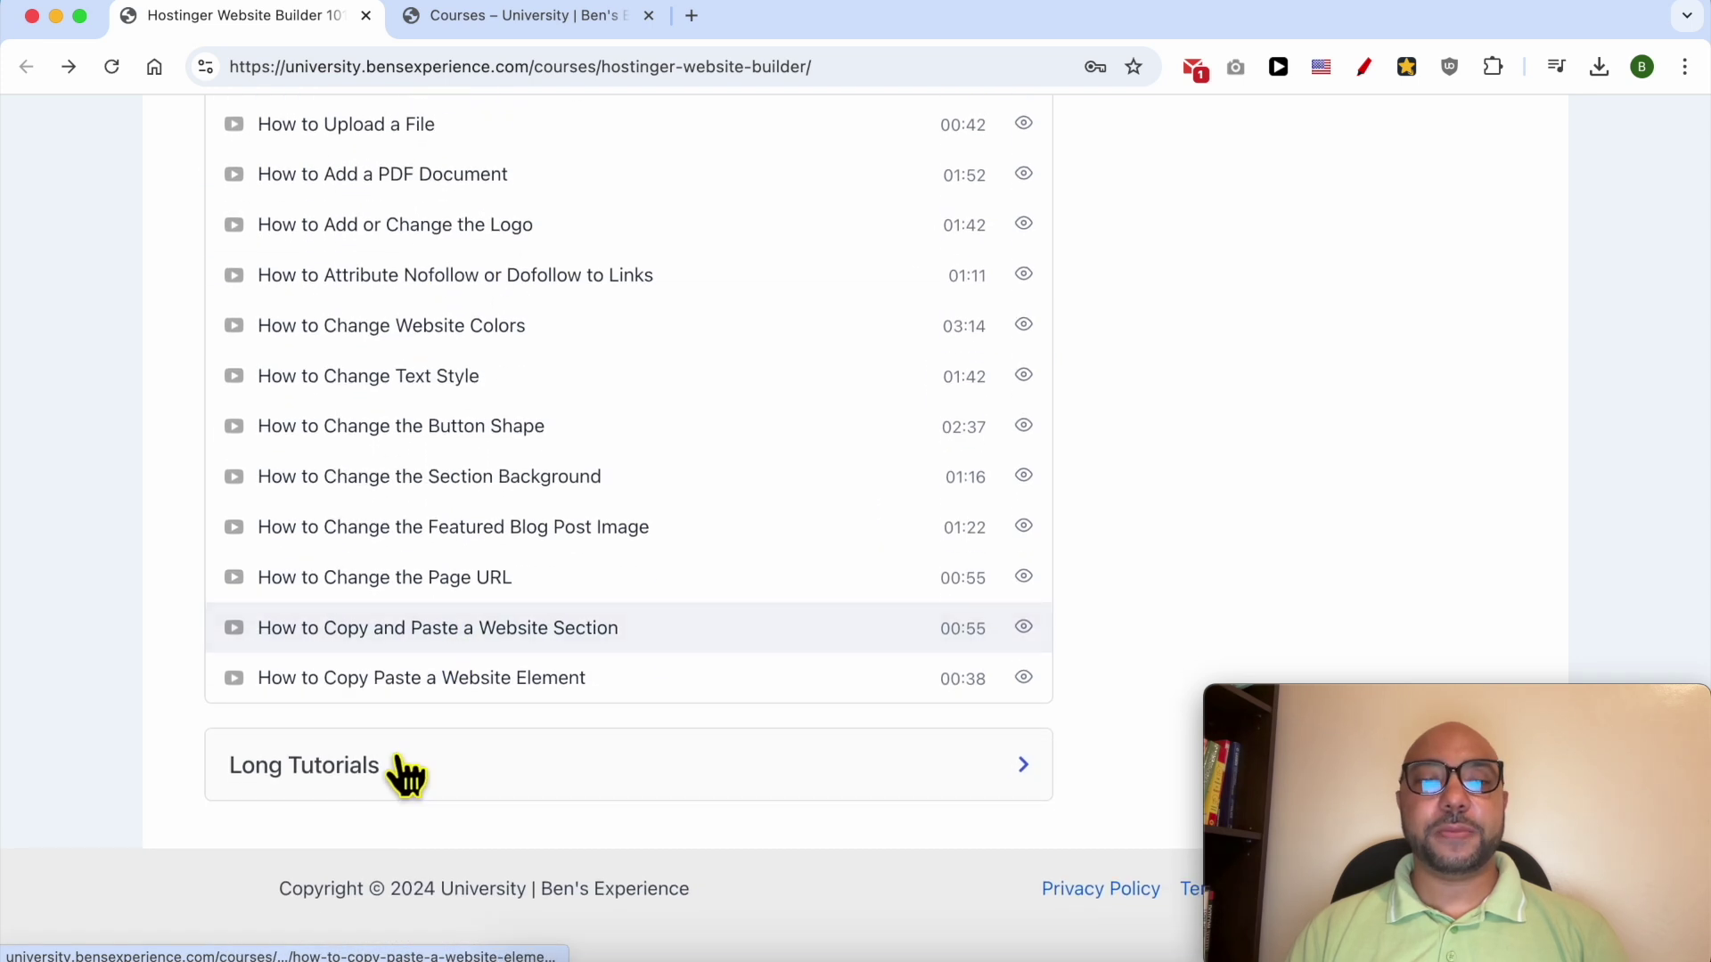
pyautogui.click(363, 769)
pyautogui.scroll(-4, 443, 641)
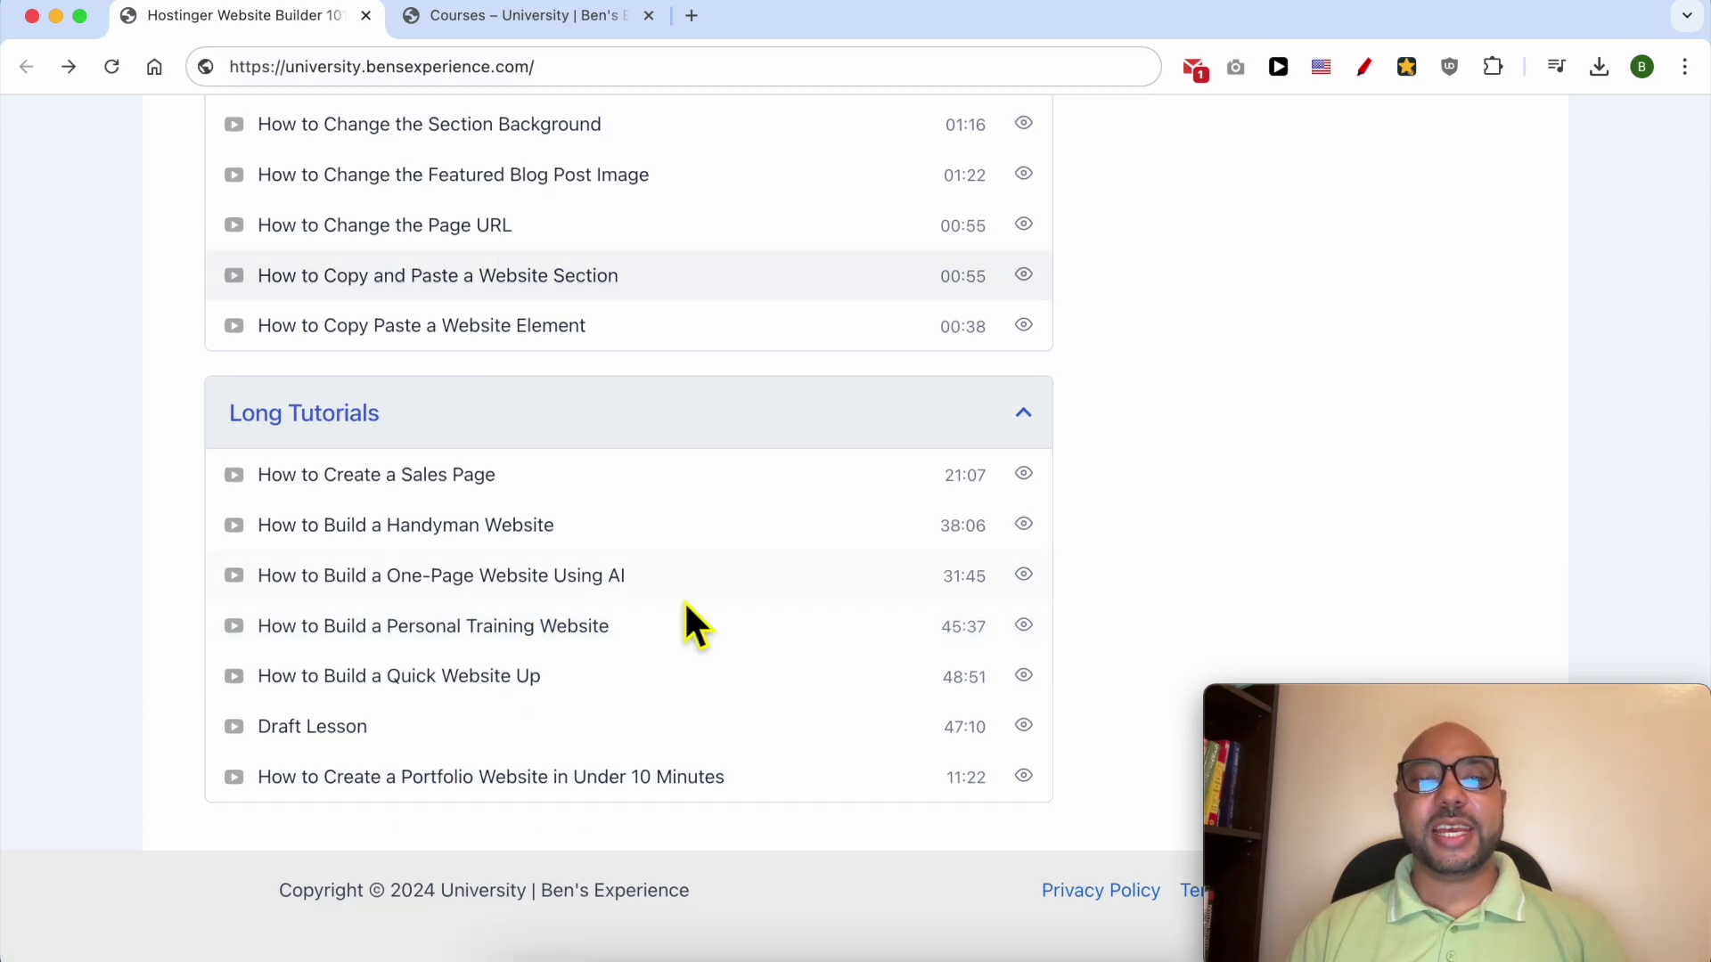
pyautogui.scroll(15, 686, 604)
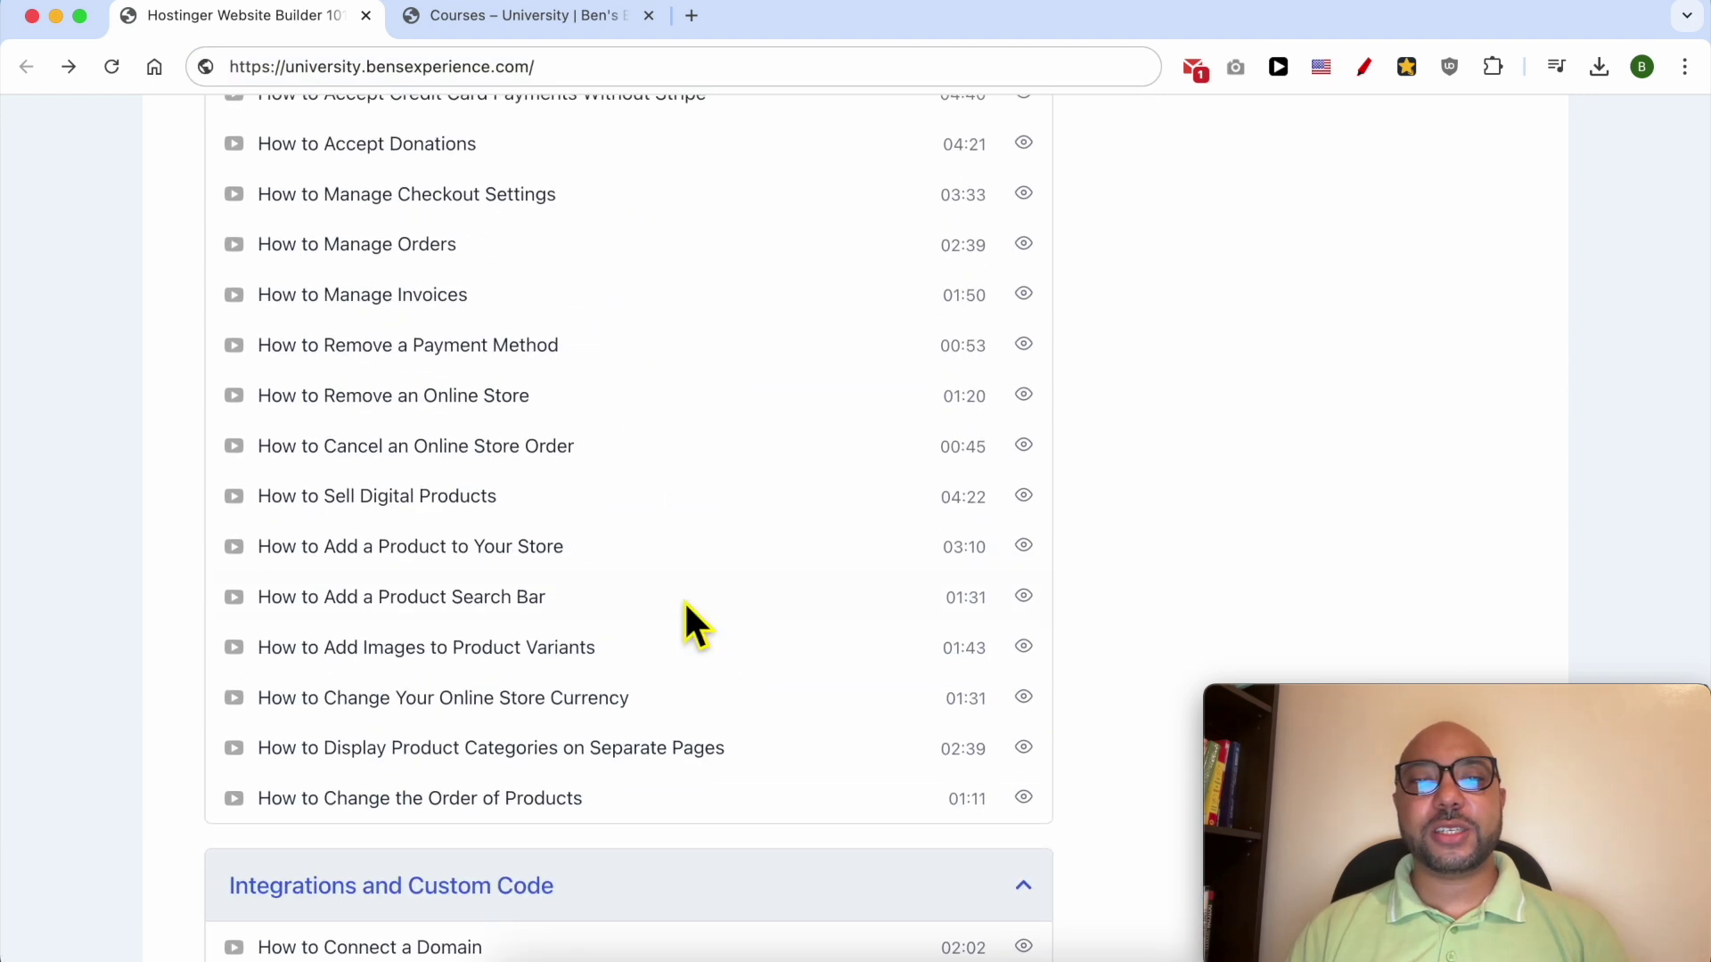
# Step: Switch to the courses overview tab, browse its course cards, and select the page URL
pyautogui.click(537, 20)
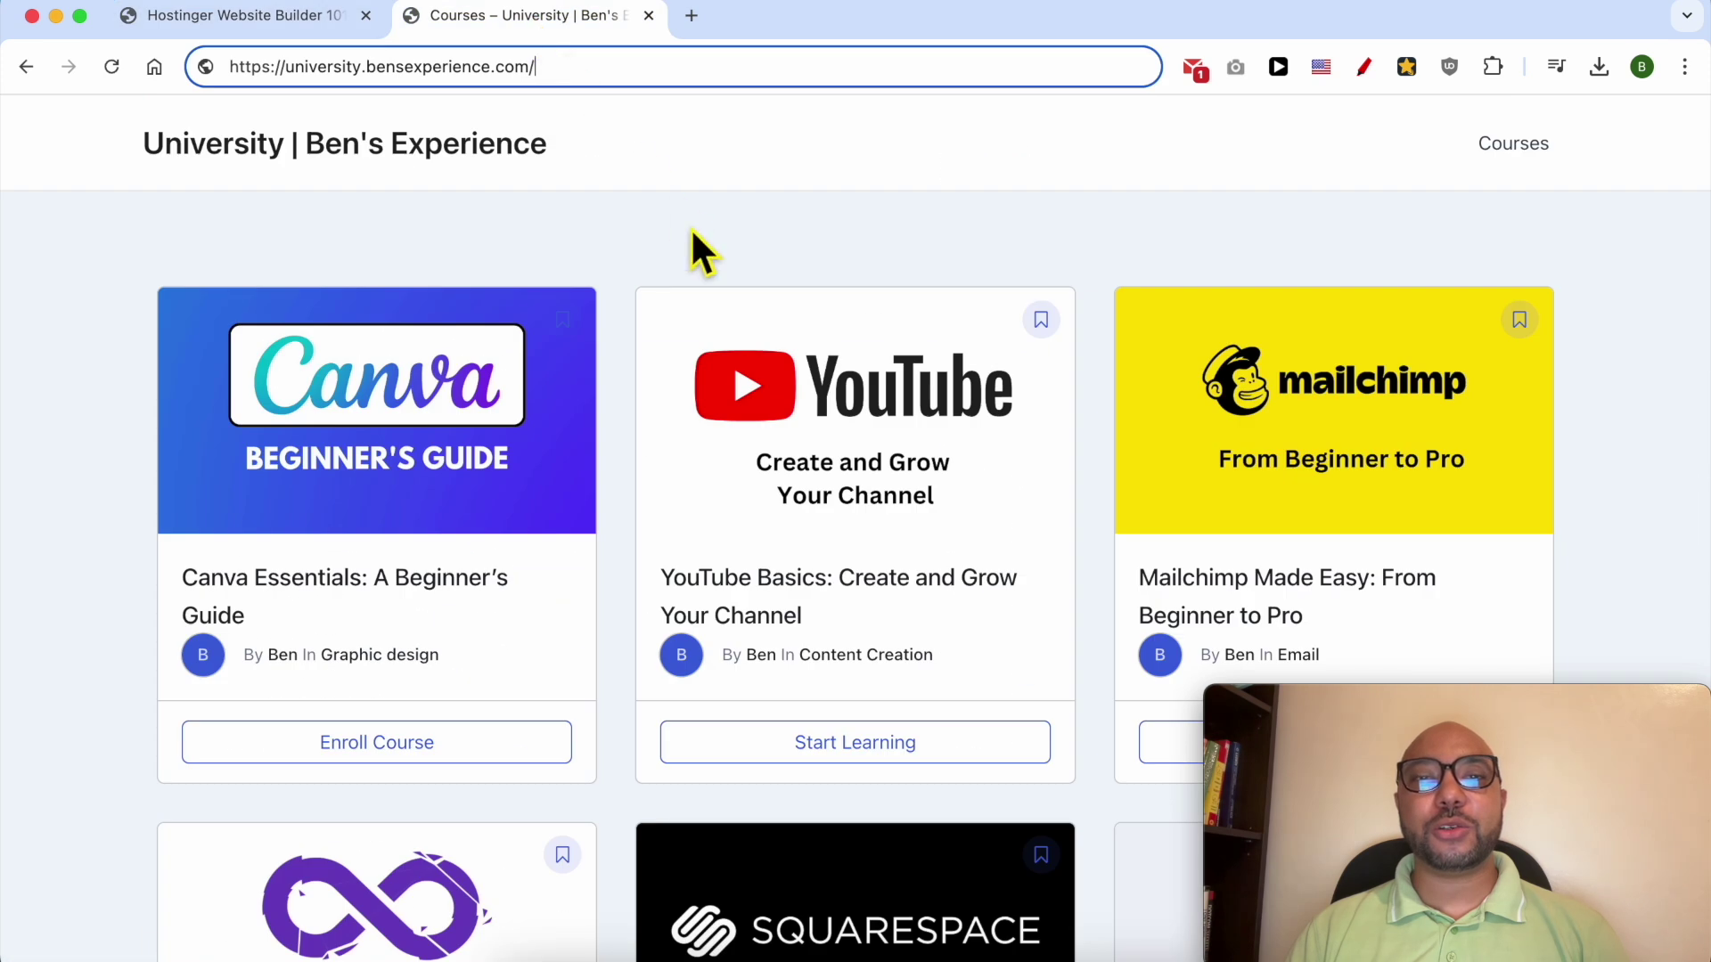
pyautogui.scroll(-15, 615, 258)
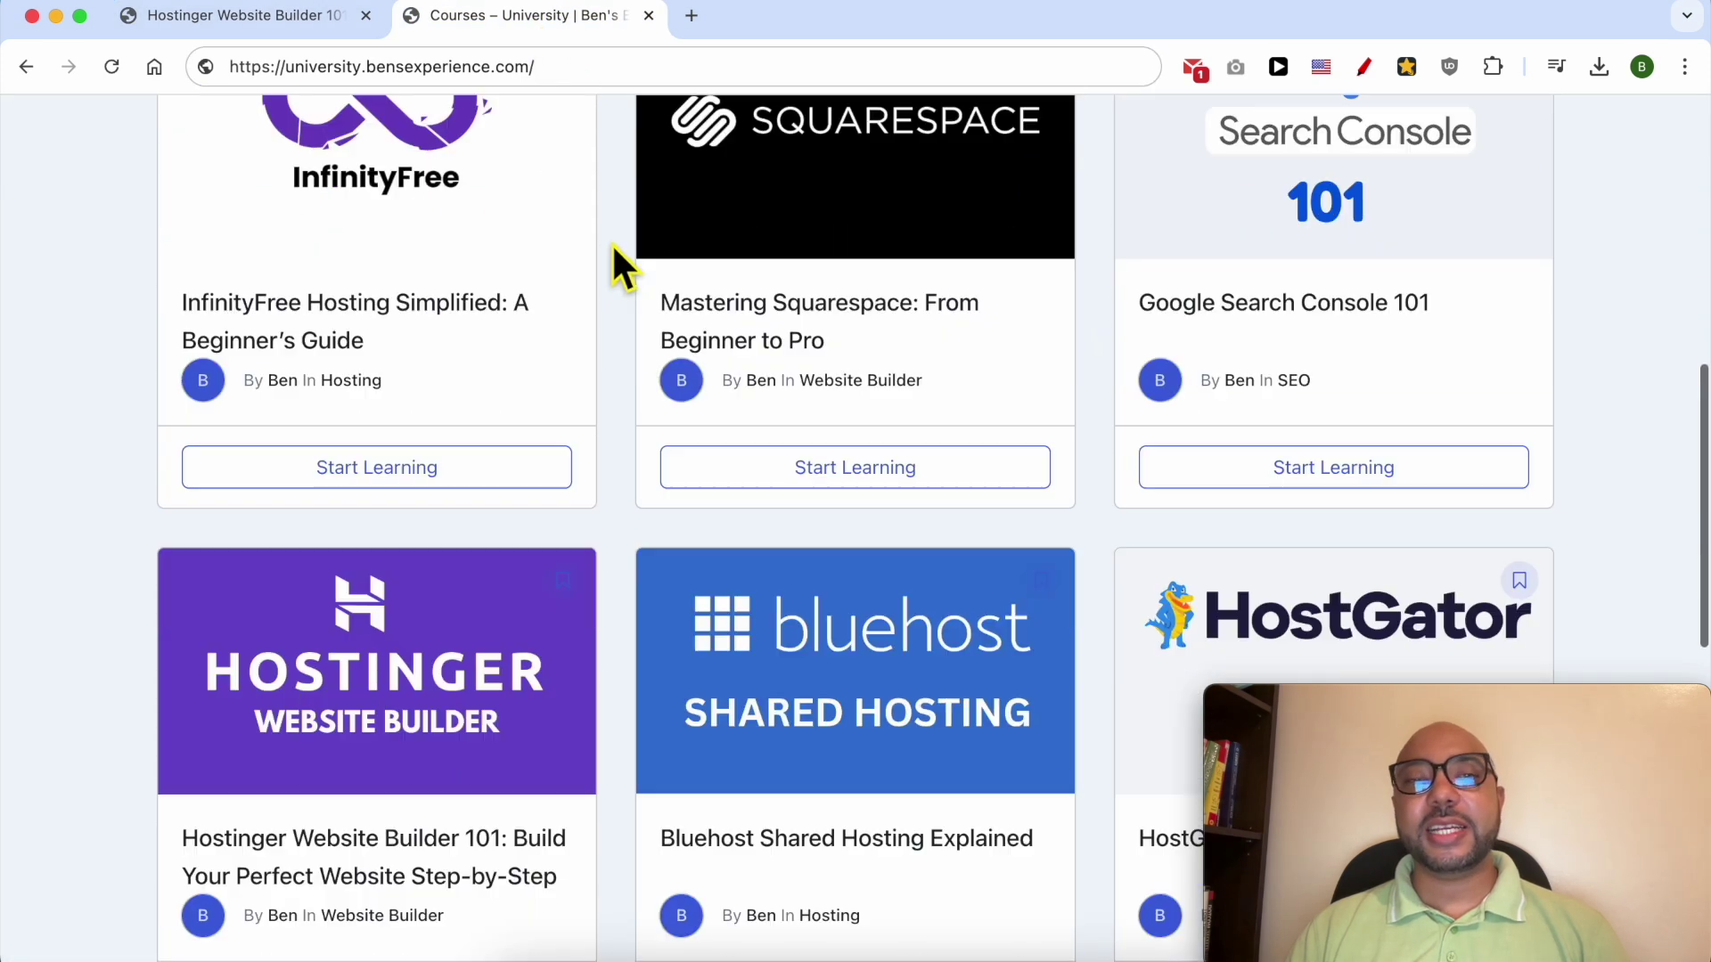
pyautogui.scroll(-5, 615, 254)
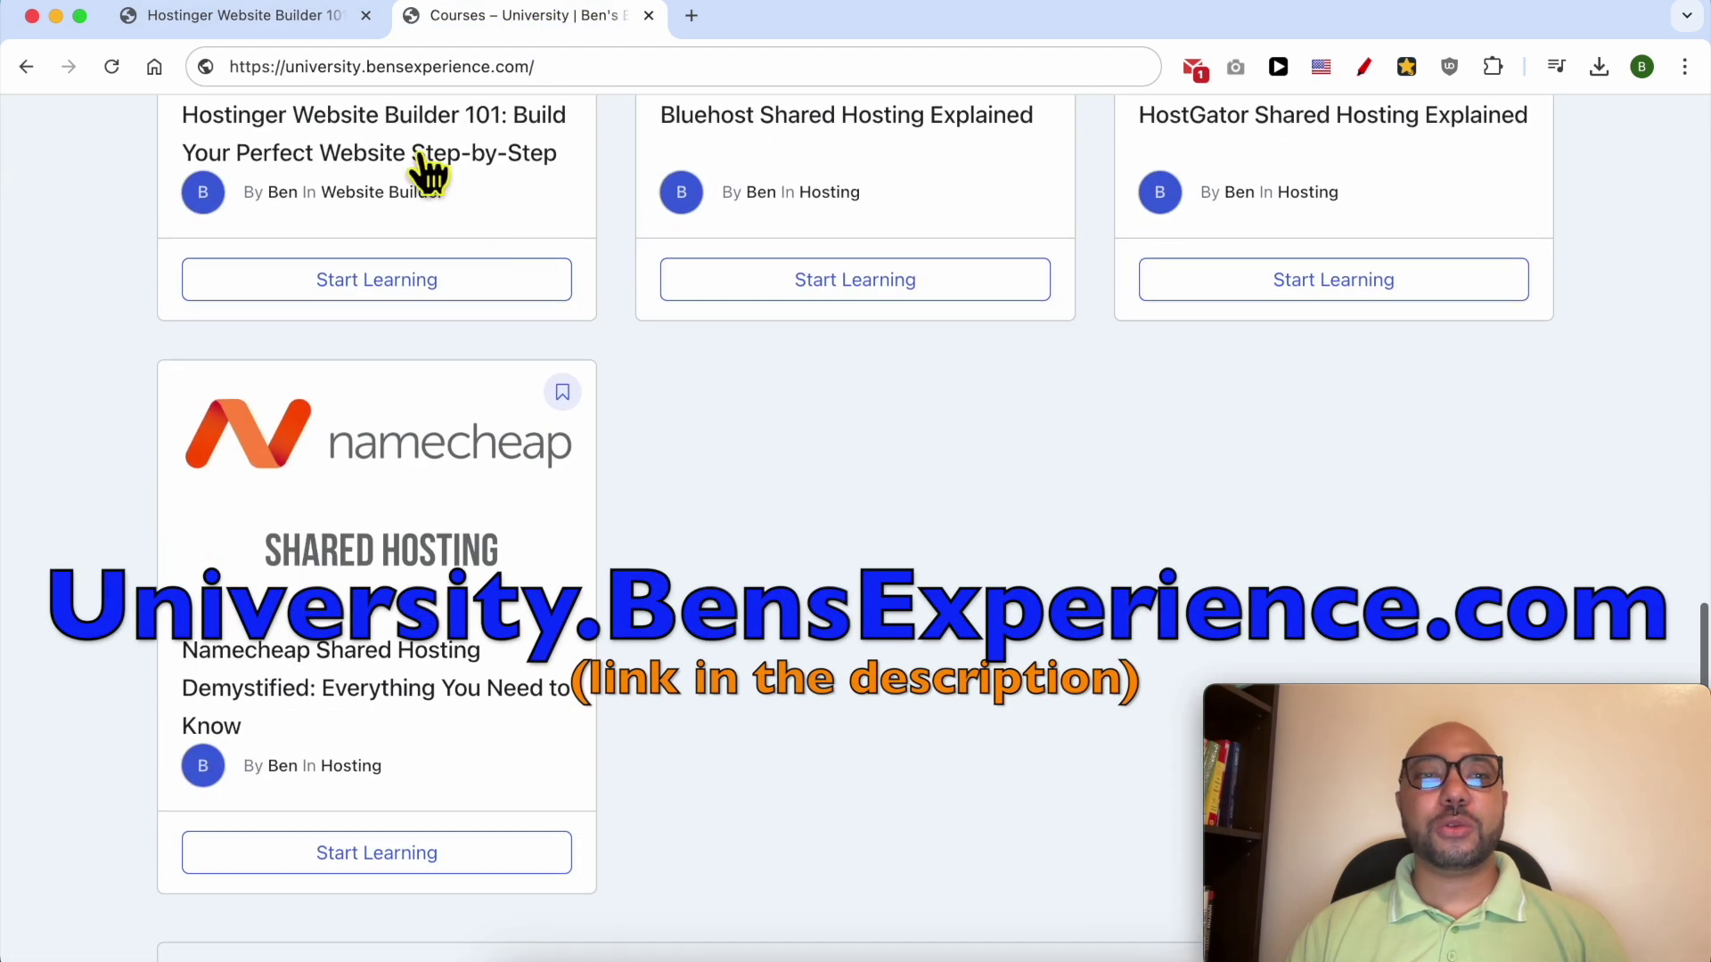
pyautogui.moveTo(285, 67); pyautogui.dragTo(571, 71)
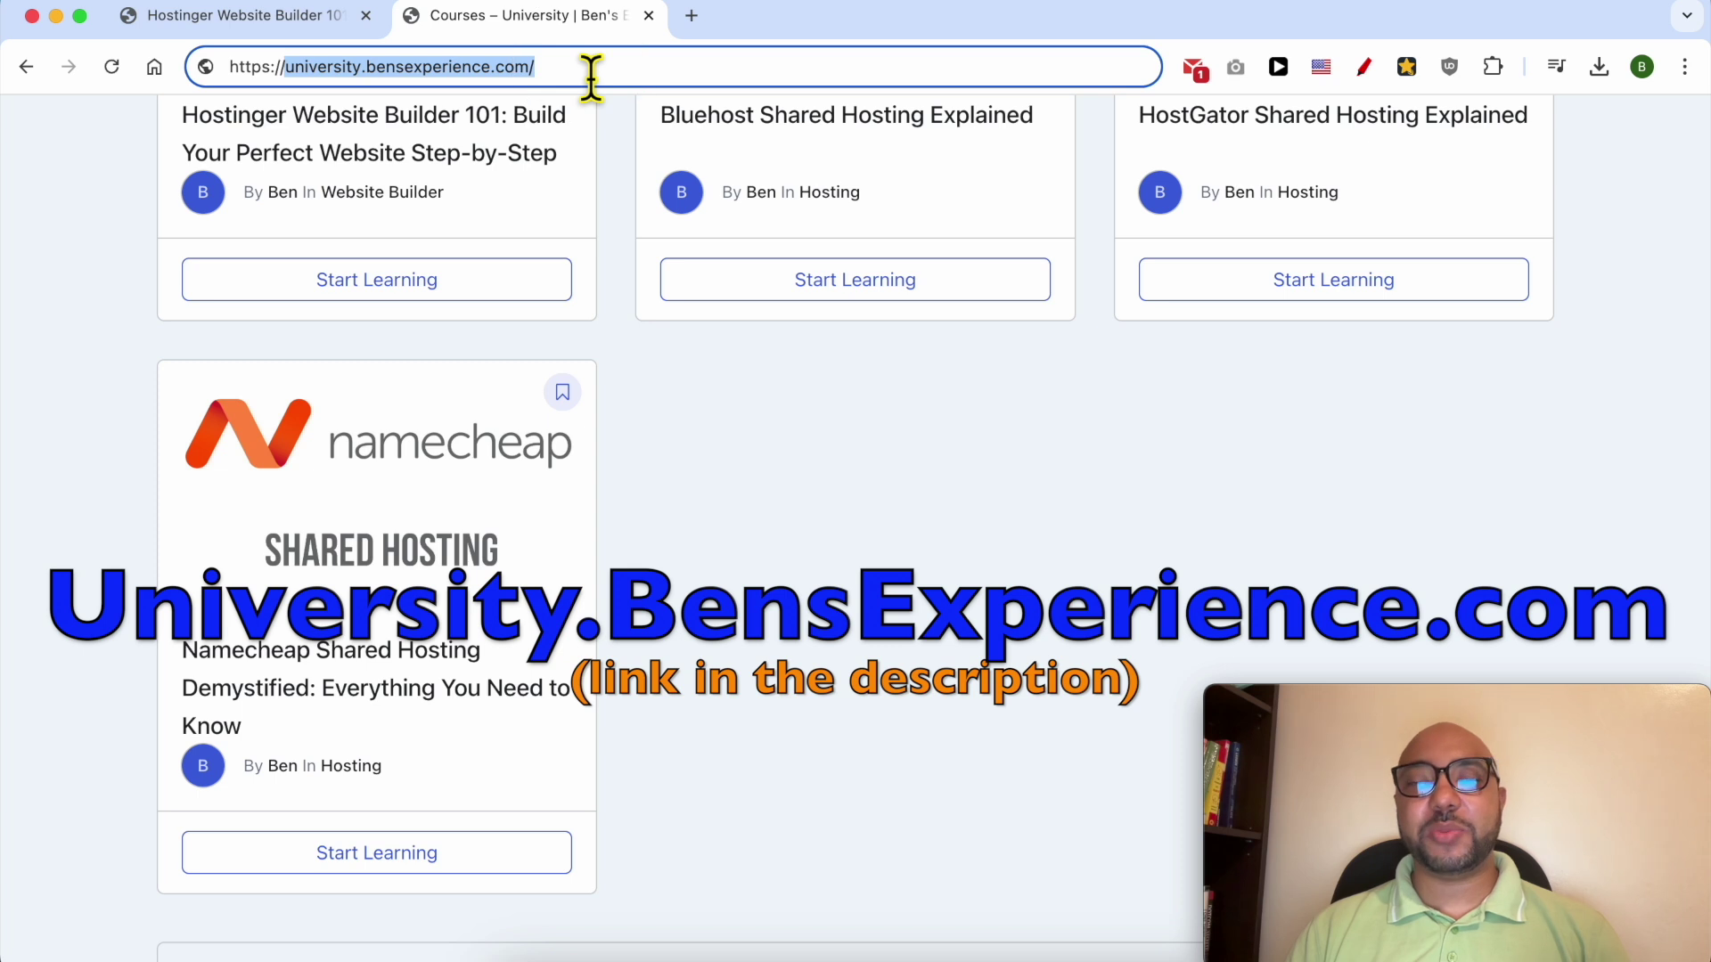